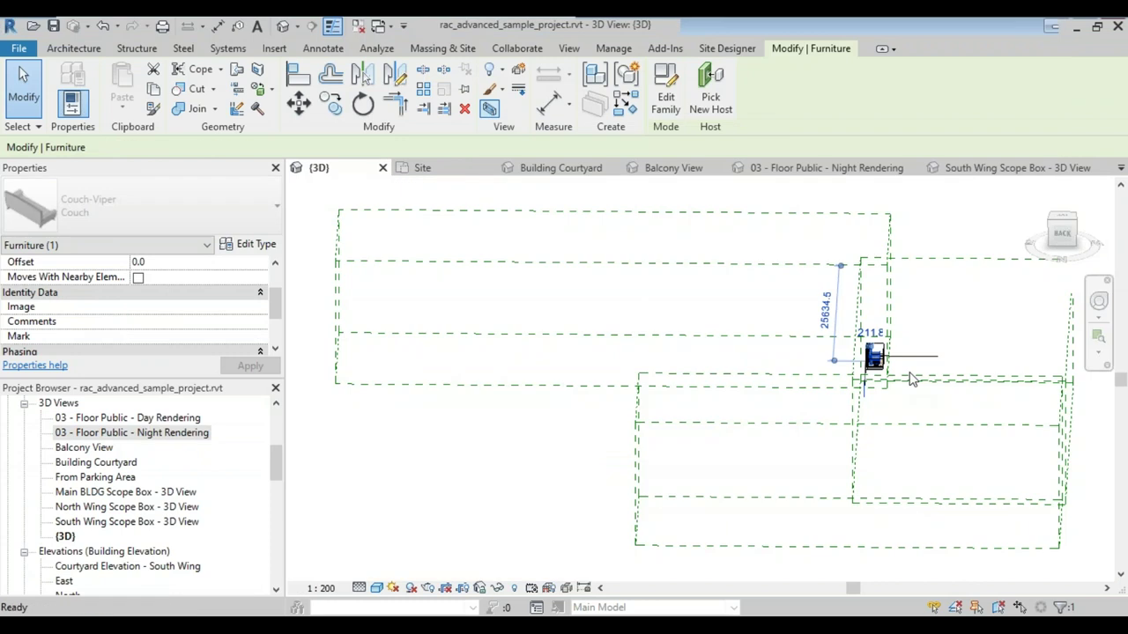
Orient the 3D view to the section named Section Through Main Stair and inspect the cut building.
{"action": "middle_click_drag", "start_coordinate": [617, 388], "coordinate": [710, 383], "text": "shift"}
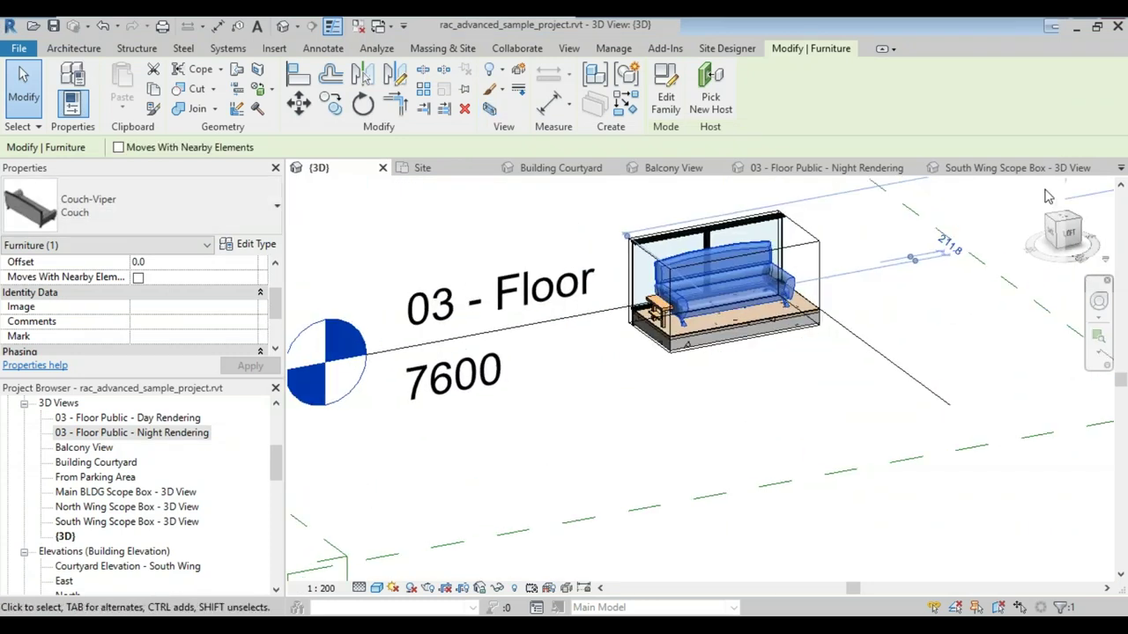
{"action": "left_click", "coordinate": [1055, 237]}
{"action": "right_click", "coordinate": [1057, 243]}
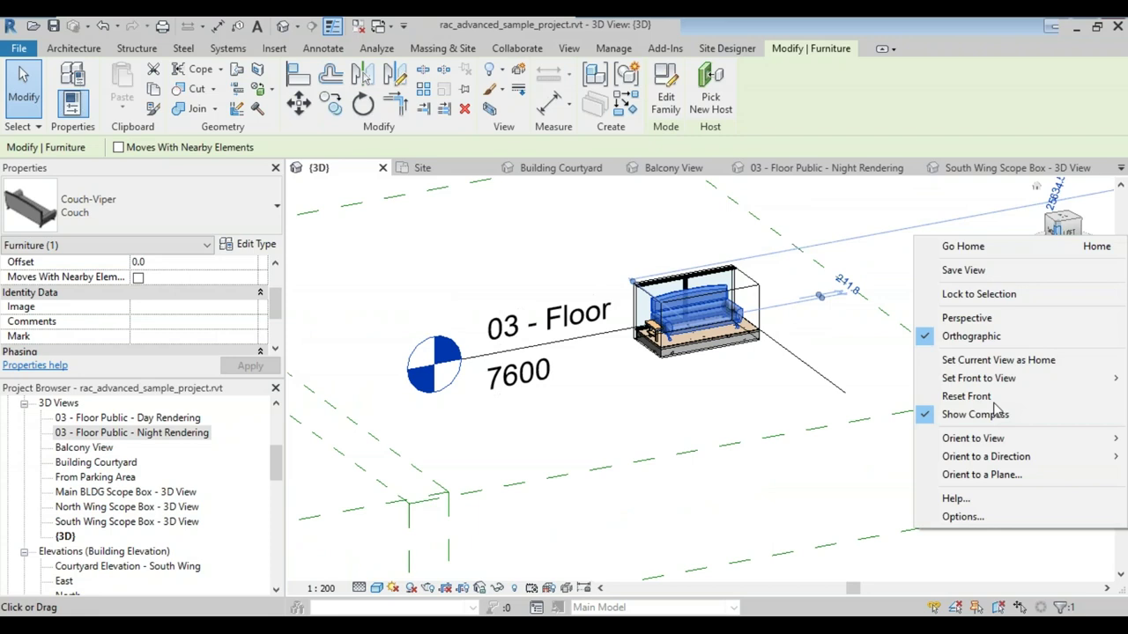
{"action": "mouse_move", "coordinate": [987, 447]}
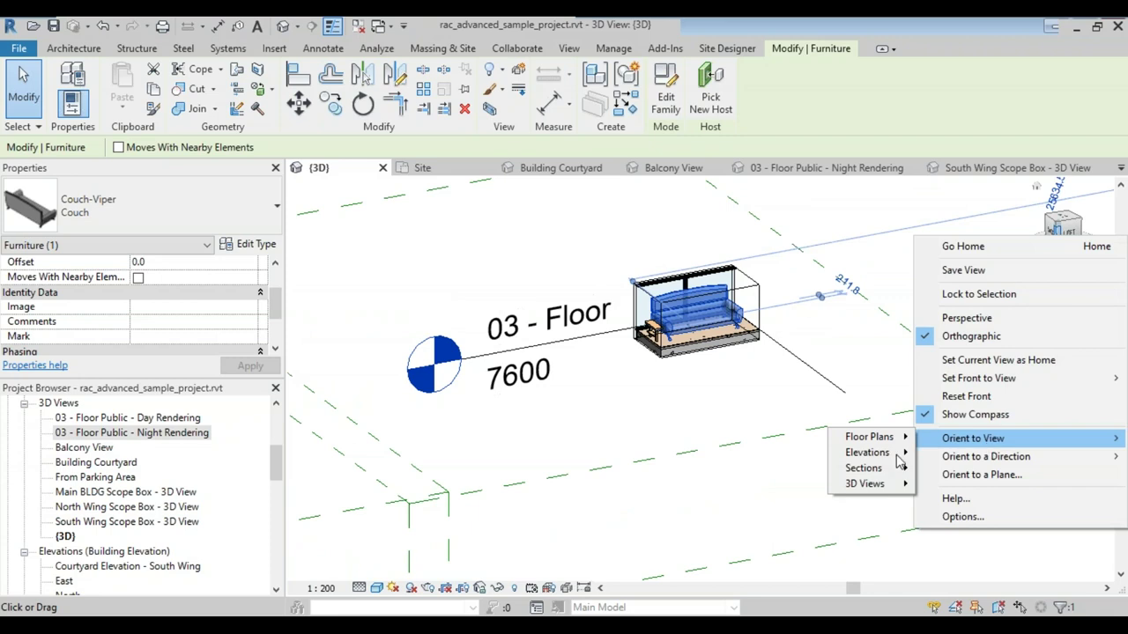
{"action": "mouse_move", "coordinate": [892, 470]}
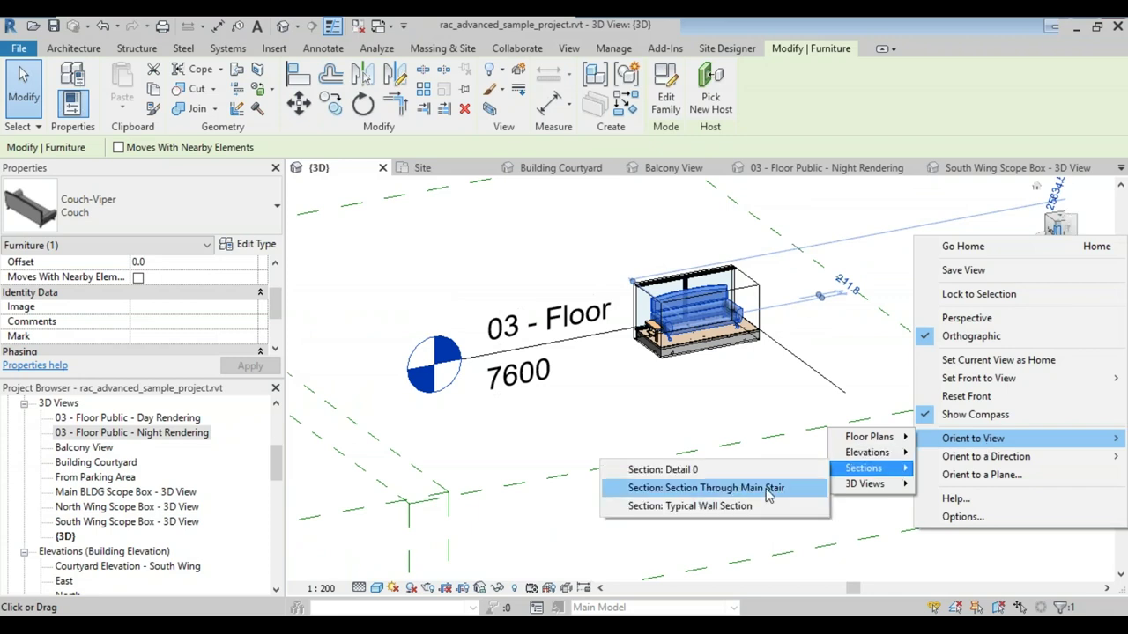
{"action": "left_click", "coordinate": [769, 495]}
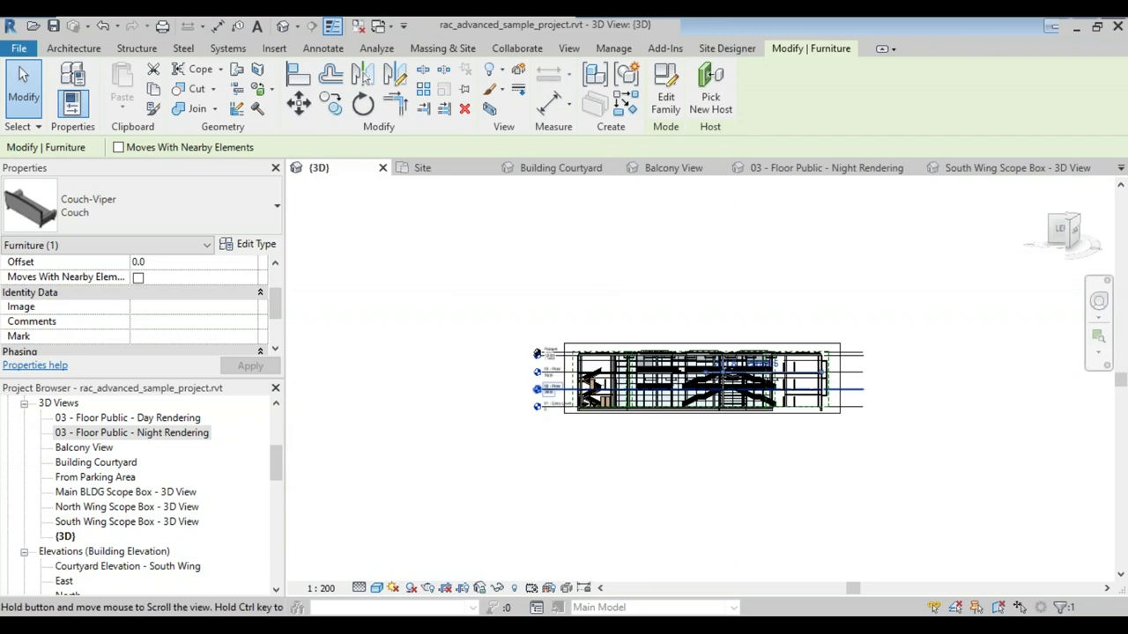
{"action": "middle_click_drag", "start_coordinate": [722, 388], "coordinate": [705, 414], "text": "shift"}
{"action": "scroll", "coordinate": [705, 388], "scroll_direction": "up", "scroll_amount": 3}
{"action": "scroll", "coordinate": [841, 412], "scroll_direction": "up", "scroll_amount": 2}
{"action": "middle_click_drag", "start_coordinate": [841, 411], "coordinate": [881, 498], "text": "shift"}
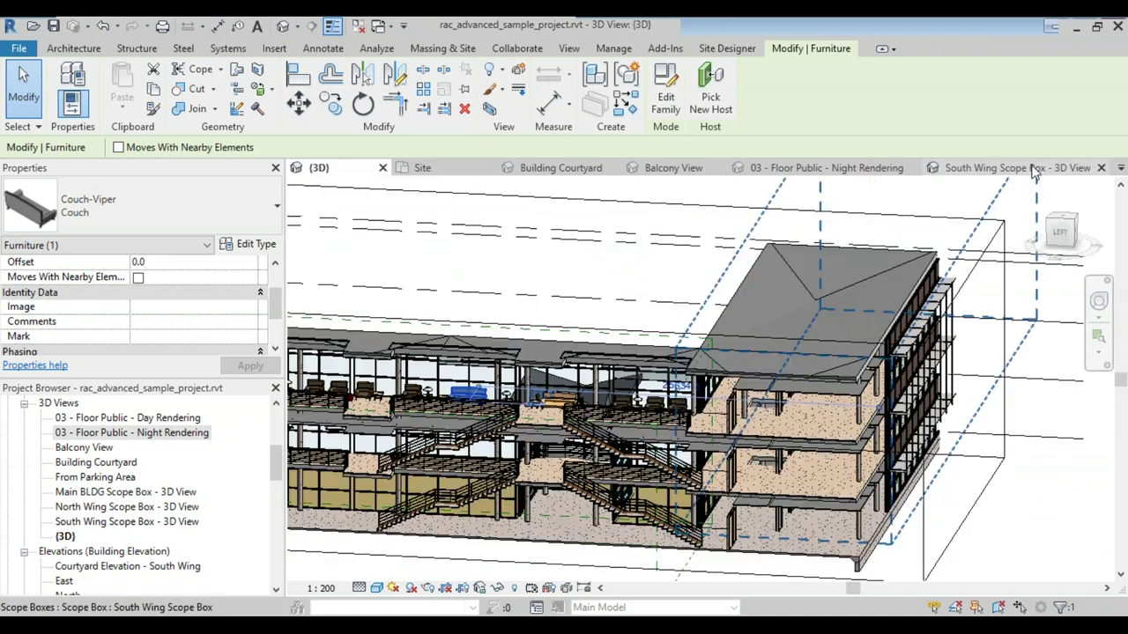
Close the {3D} view and reopen the default 3D view.
{"action": "left_click", "coordinate": [382, 168]}
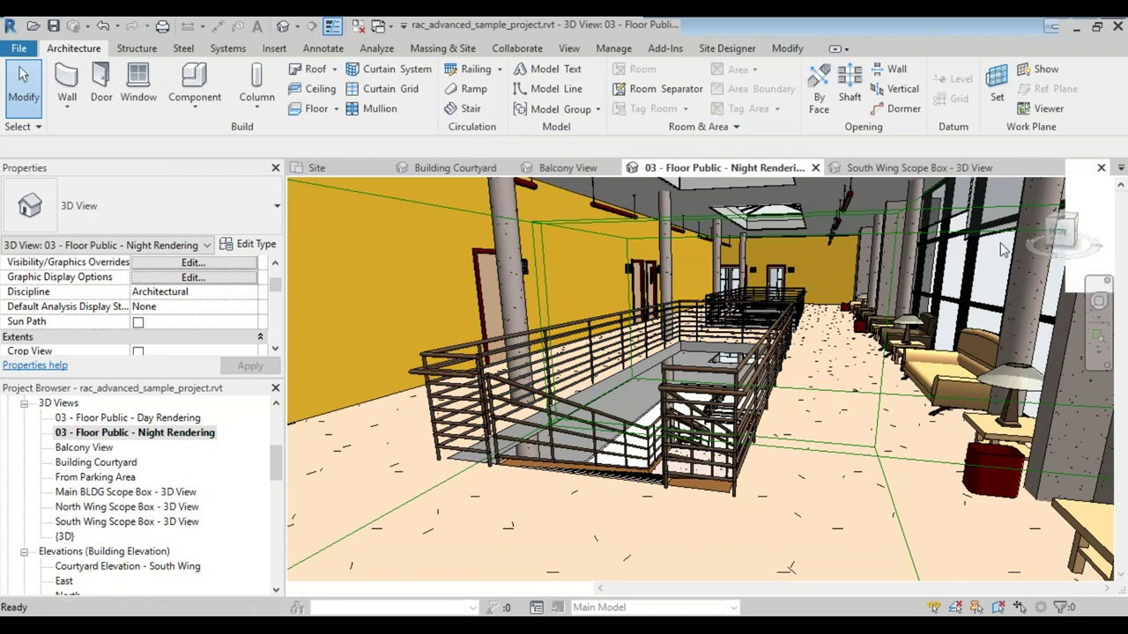
{"action": "key", "text": "3"}
{"action": "key", "text": "d"}
Try to orient the 3D view to the section named Typical Wall Section.
{"action": "right_click", "coordinate": [1061, 233]}
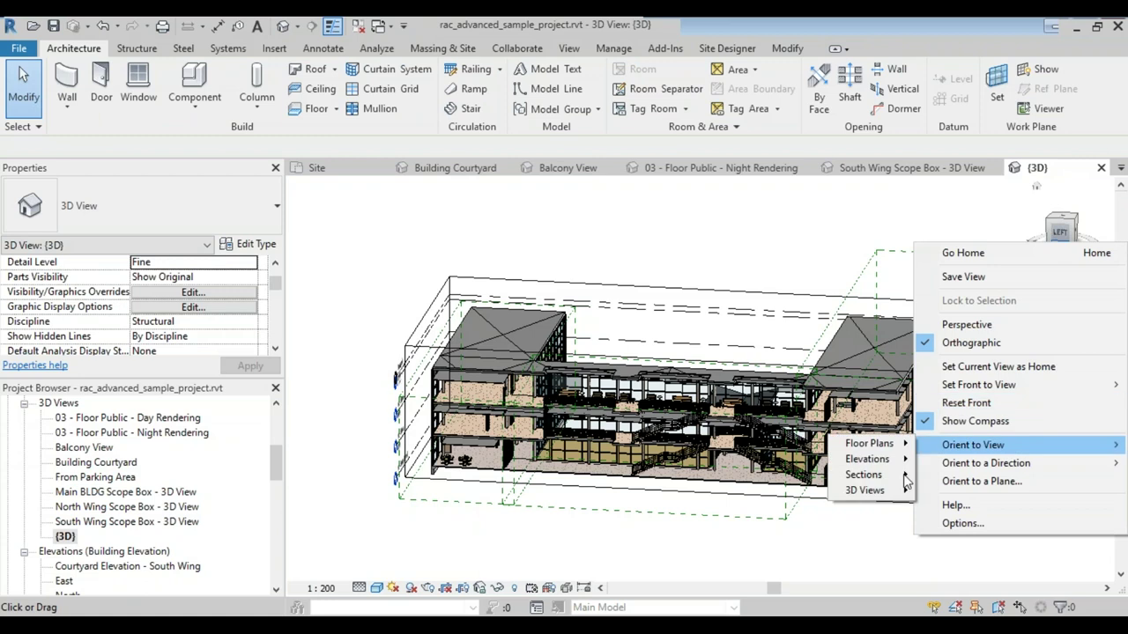
{"action": "mouse_move", "coordinate": [900, 476]}
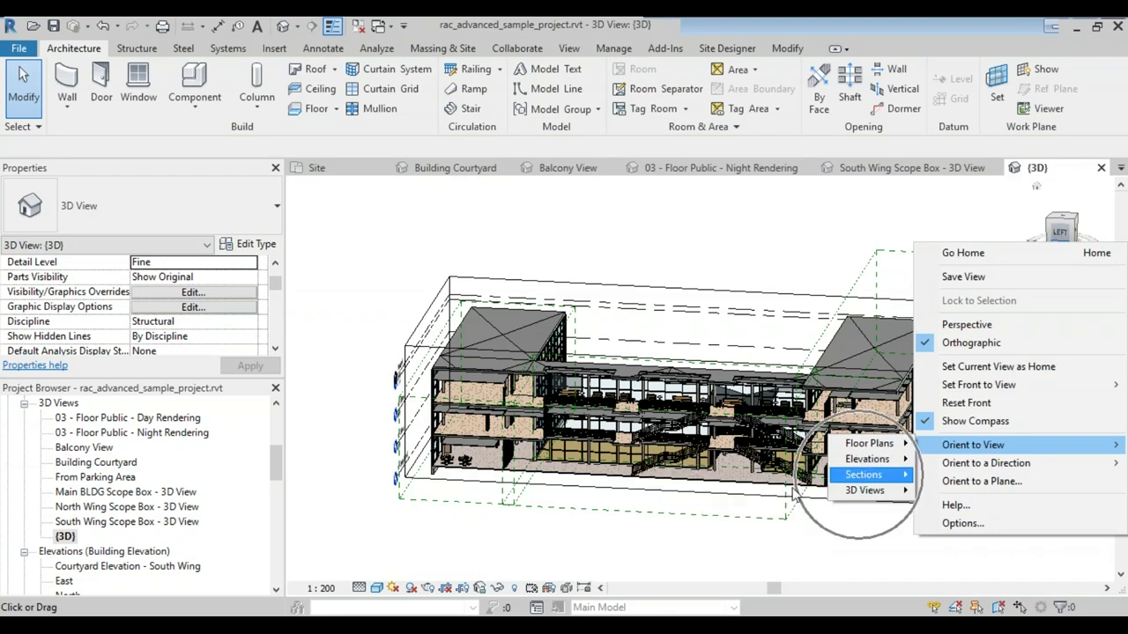
{"action": "mouse_move", "coordinate": [863, 475]}
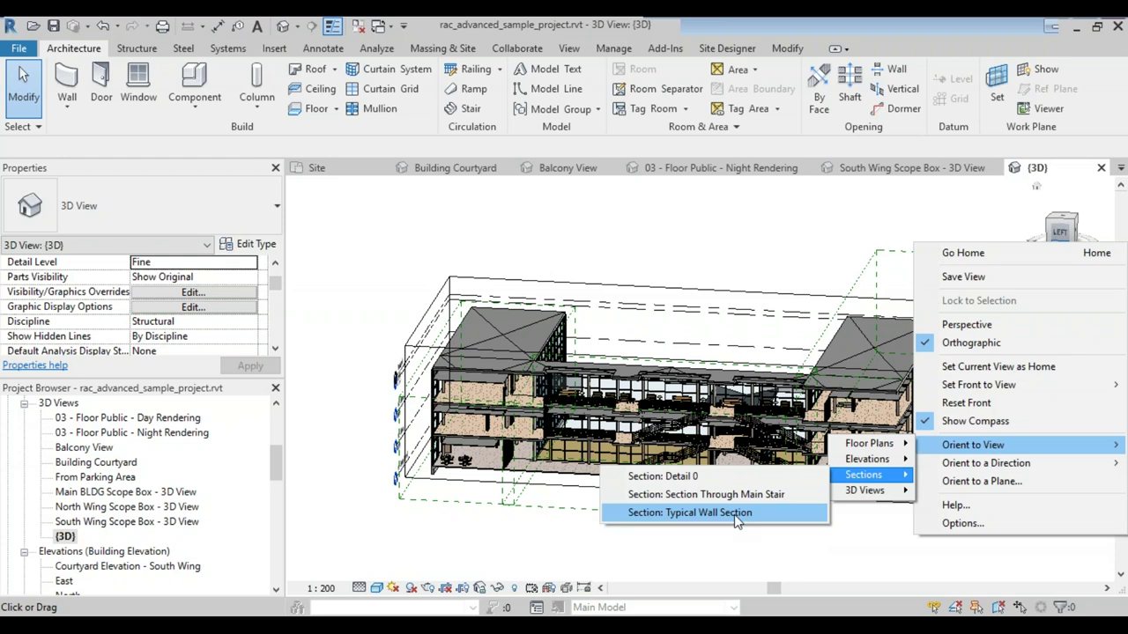
{"action": "left_click", "coordinate": [769, 515]}
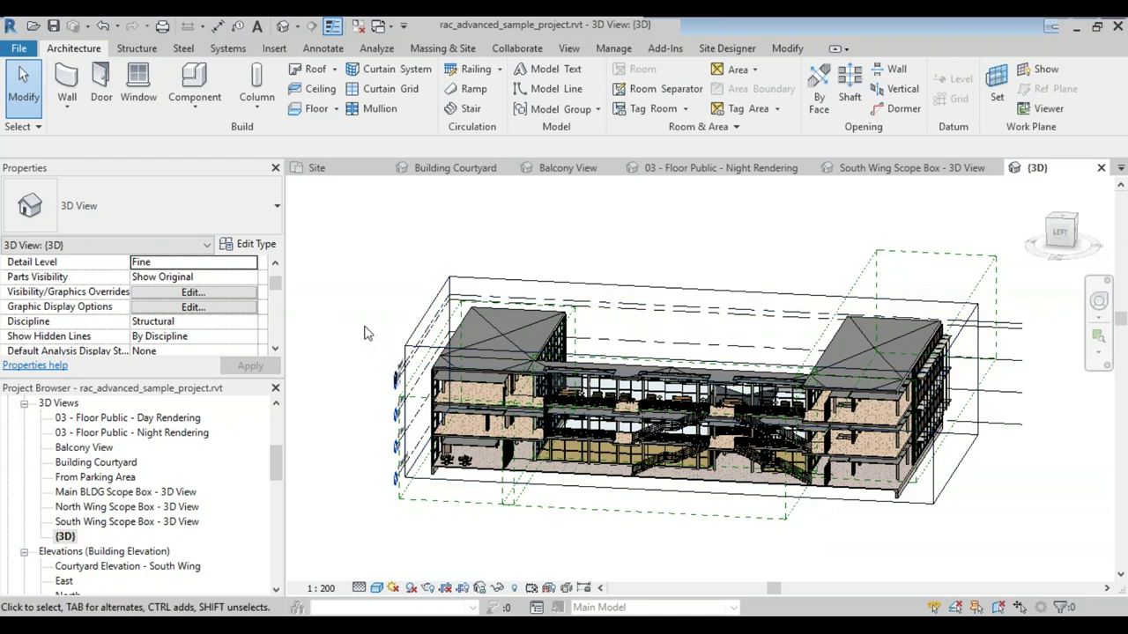
Turn off the section box in the default 3D view's extents and apply the change.
{"action": "scroll", "coordinate": [238, 331], "scroll_direction": "up", "scroll_amount": 2}
{"action": "scroll", "coordinate": [235, 331], "scroll_direction": "down", "scroll_amount": 4}
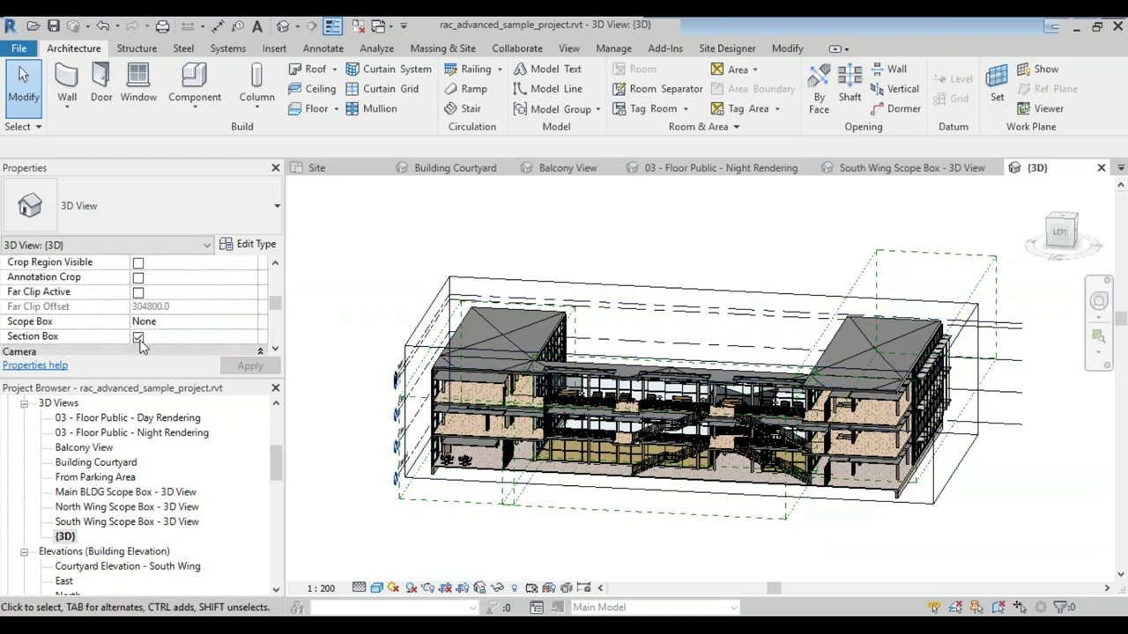
{"action": "left_click", "coordinate": [138, 336]}
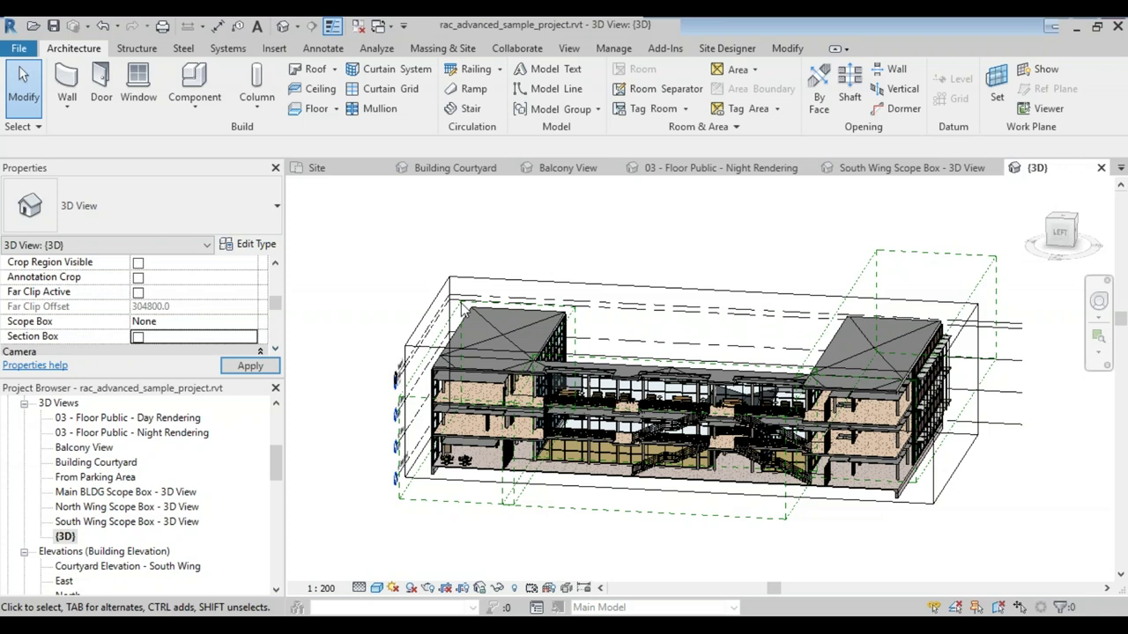
{"action": "left_click", "coordinate": [269, 369]}
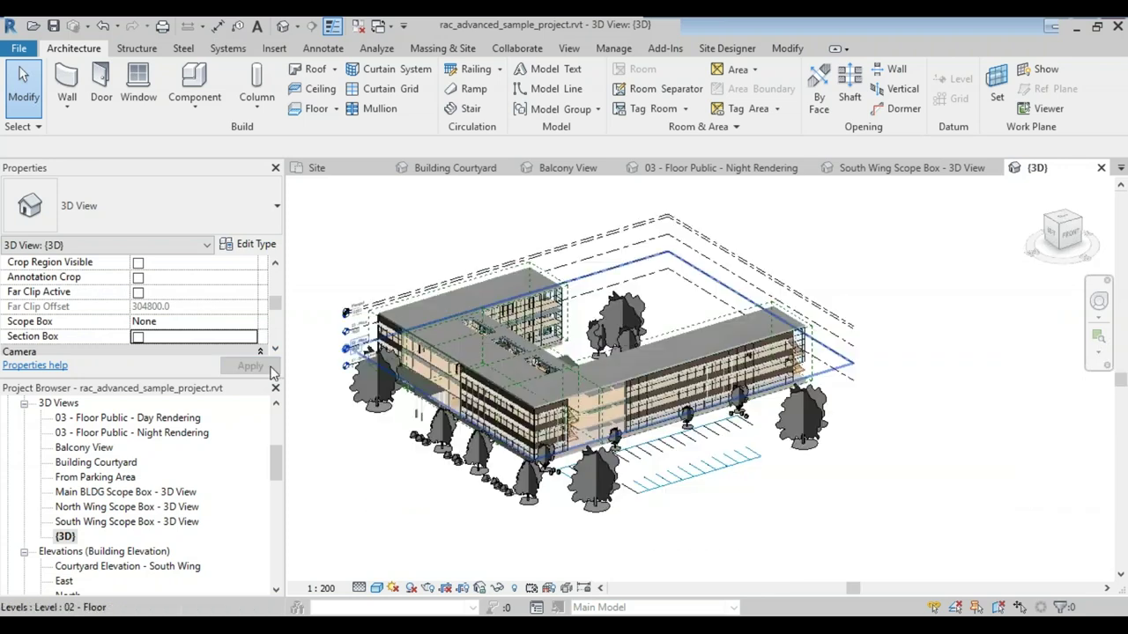
Select the North Wing Scope Box in the 3D view, examine its extents from several sides, and clear the selection.
{"action": "scroll", "coordinate": [705, 304], "scroll_direction": "up", "scroll_amount": 5}
{"action": "left_click", "coordinate": [716, 304]}
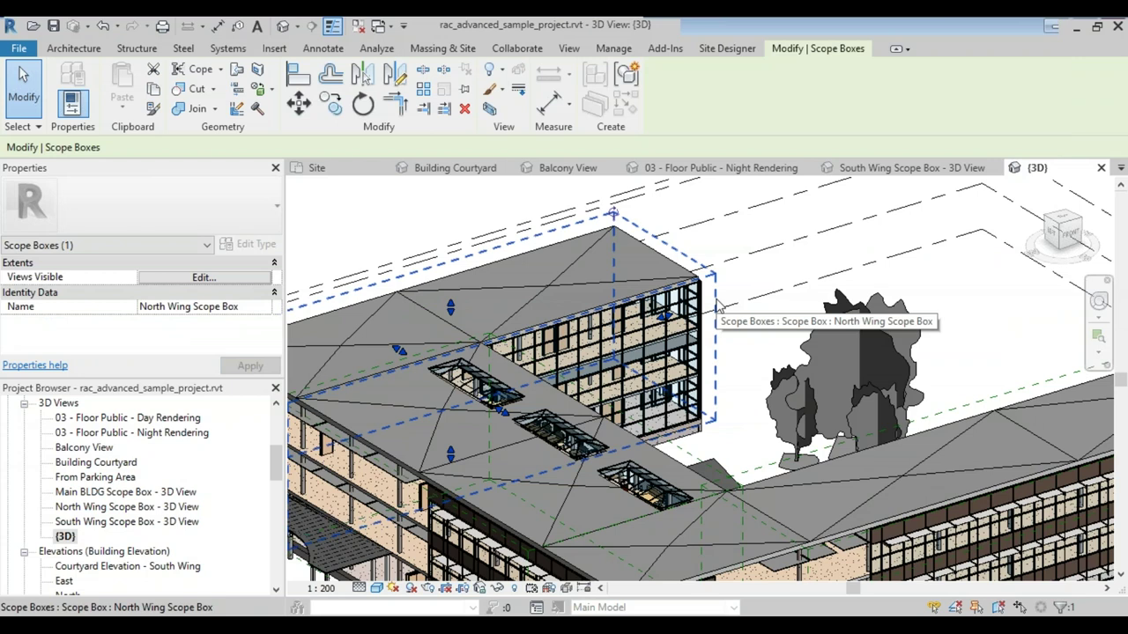
{"action": "key", "text": "ctrl"}
{"action": "scroll", "coordinate": [716, 298], "scroll_direction": "down", "scroll_amount": 3}
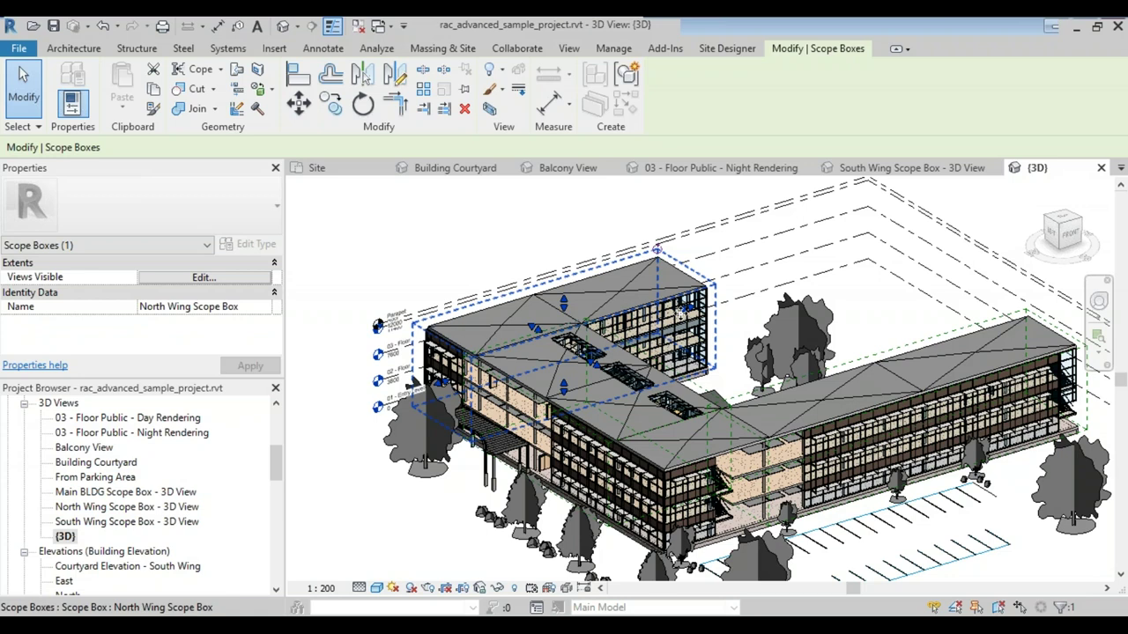
{"action": "middle_click_drag", "start_coordinate": [679, 312], "coordinate": [679, 379], "text": "shift"}
{"action": "middle_click_drag", "start_coordinate": [704, 335], "coordinate": [687, 317], "text": "shift"}
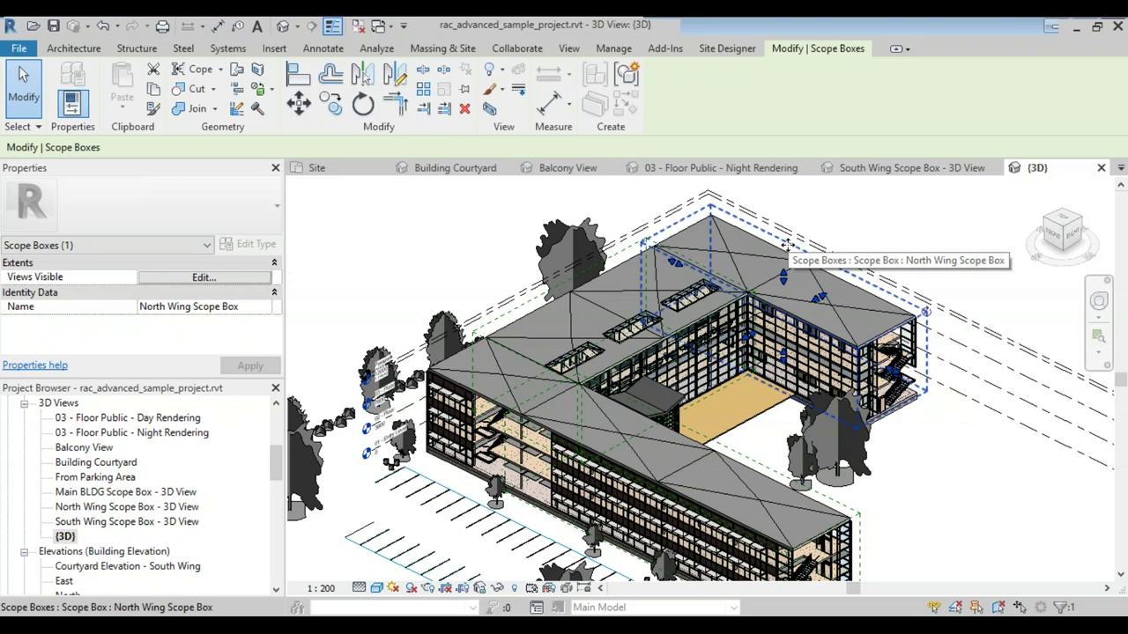
{"action": "middle_click_drag", "start_coordinate": [606, 370], "coordinate": [634, 381], "text": "shift"}
{"action": "left_click", "coordinate": [489, 231]}
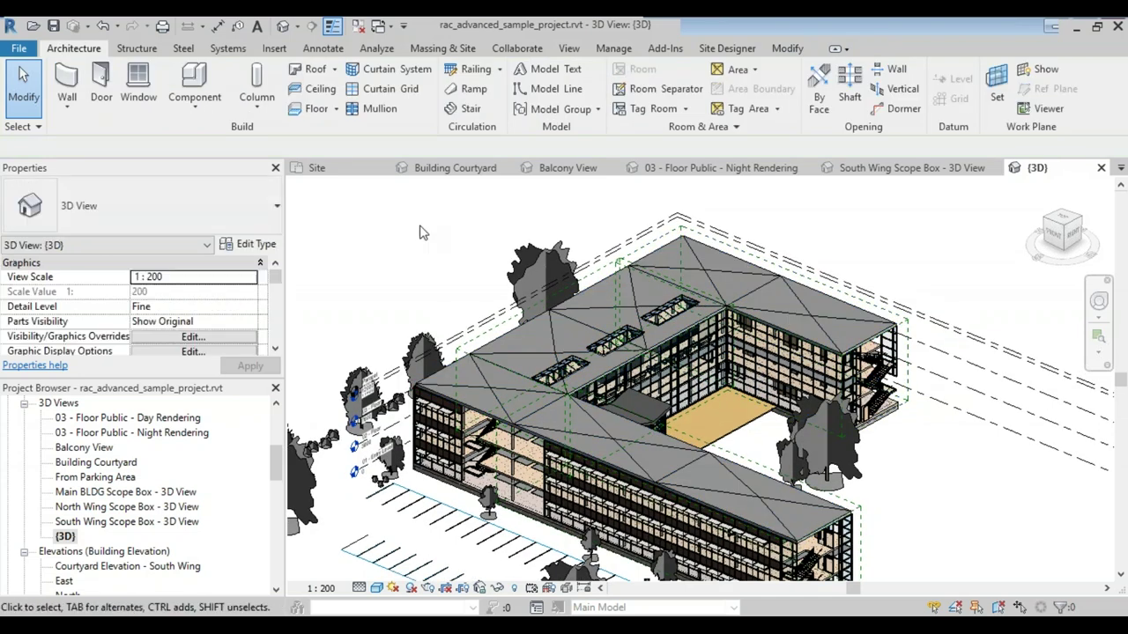
Assign 01 - Scope Box as the 3D view's scope box to limit the visible model to that part.
{"action": "scroll", "coordinate": [414, 211], "scroll_direction": "down", "scroll_amount": 3}
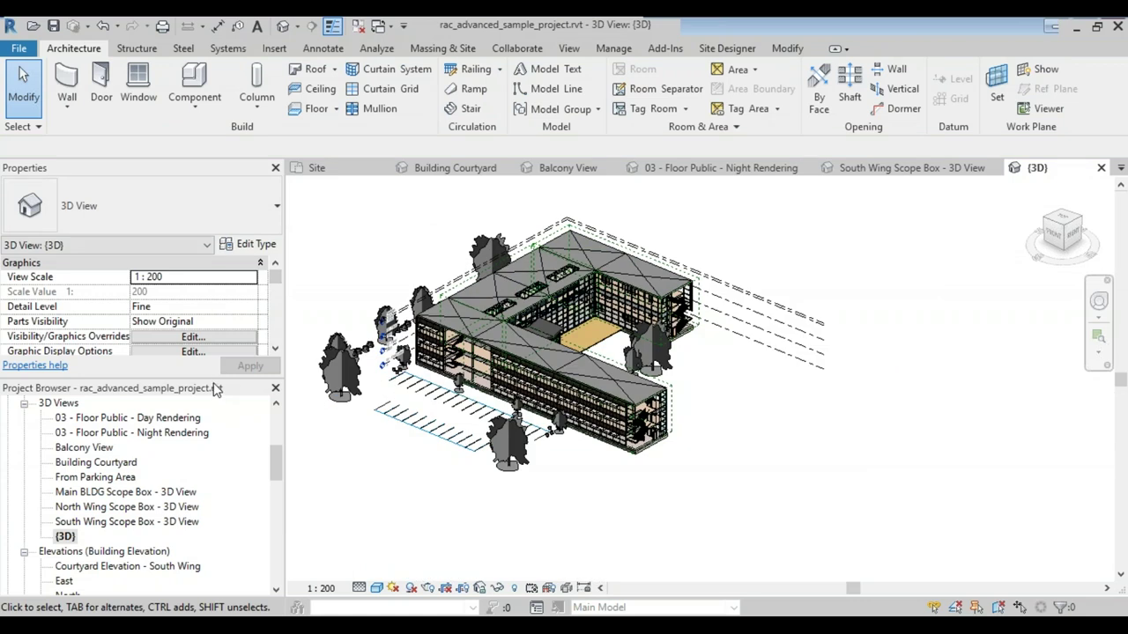
{"action": "left_click_drag", "start_coordinate": [216, 389], "coordinate": [213, 520]}
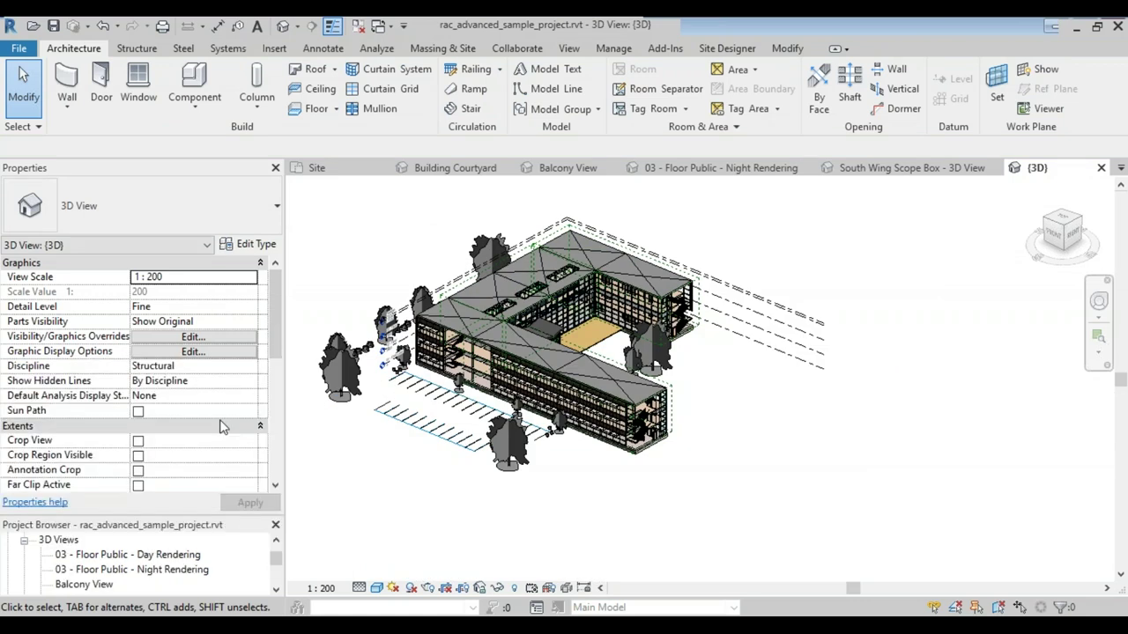
{"action": "scroll", "coordinate": [222, 427], "scroll_direction": "down", "scroll_amount": 4}
{"action": "scroll", "coordinate": [220, 421], "scroll_direction": "up", "scroll_amount": 4}
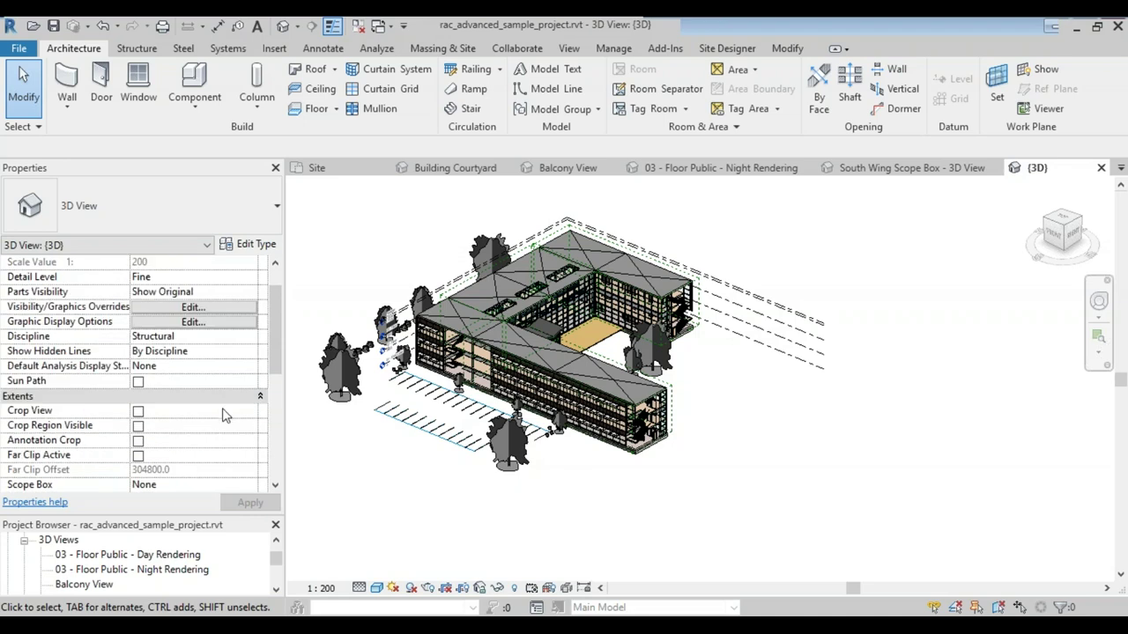
{"action": "scroll", "coordinate": [203, 387], "scroll_direction": "down", "scroll_amount": 4}
{"action": "left_click", "coordinate": [179, 352]}
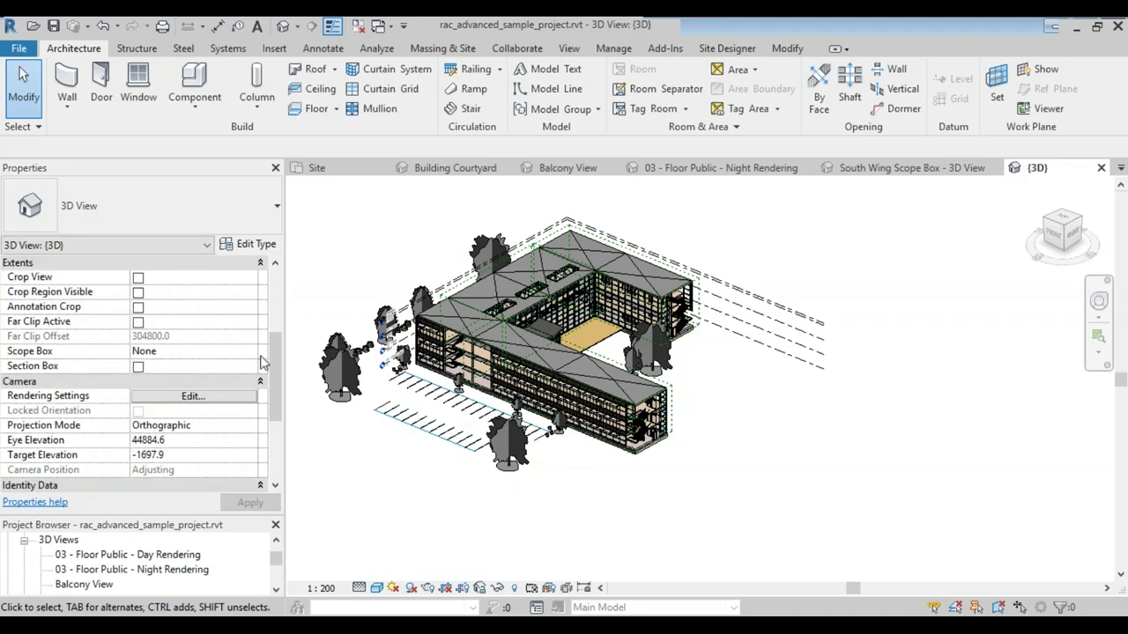
{"action": "left_click", "coordinate": [250, 351]}
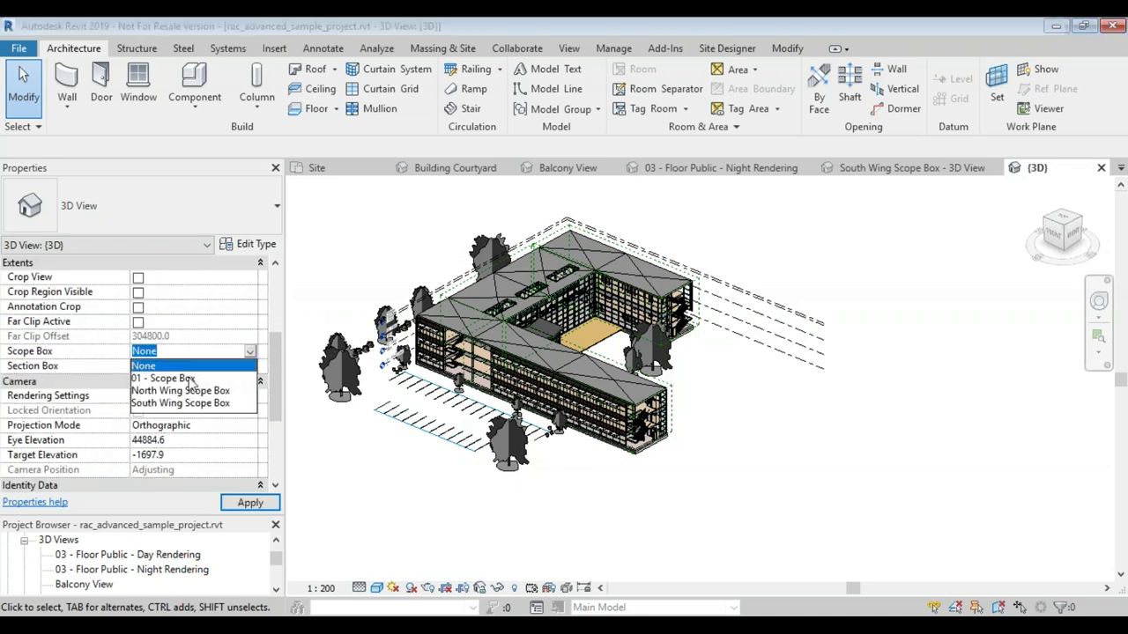
{"action": "left_click", "coordinate": [176, 379]}
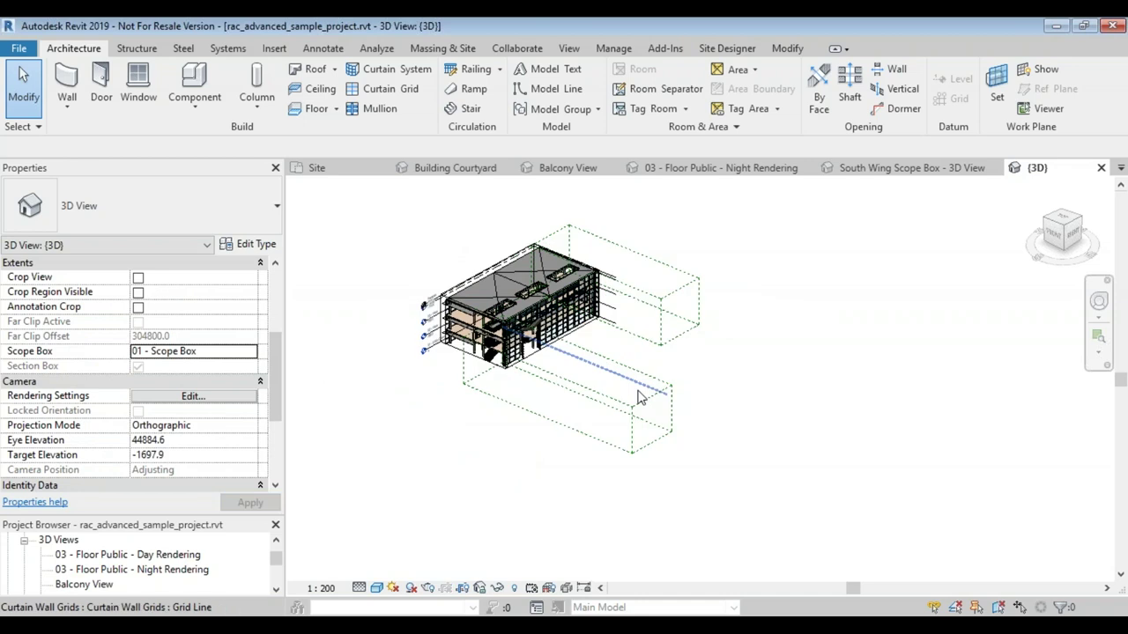
{"action": "scroll", "coordinate": [580, 354], "scroll_direction": "up", "scroll_amount": 2}
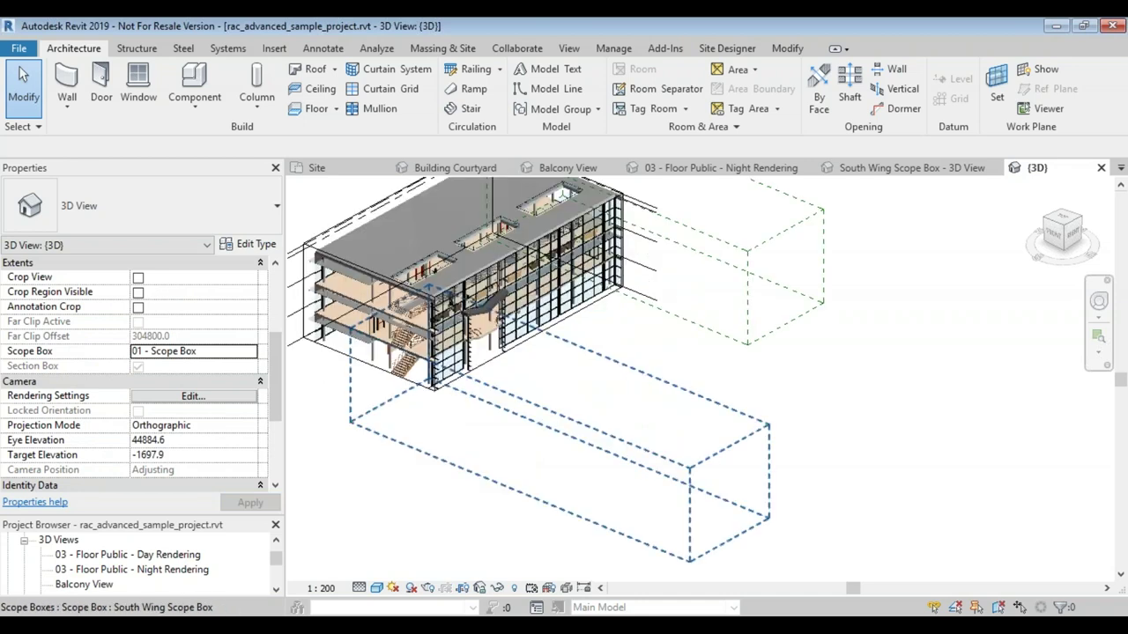
{"action": "middle_click_drag", "start_coordinate": [577, 351], "coordinate": [753, 417]}
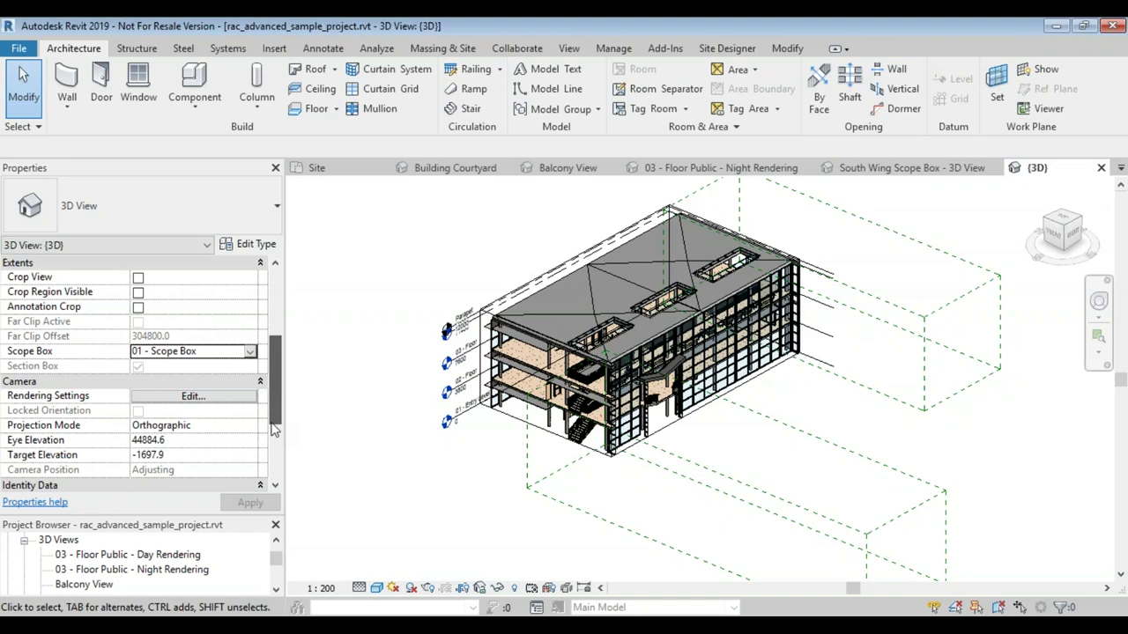
Change the 3D view's scope box to North Wing Scope Box, followed by South Wing Scope Box.
{"action": "scroll", "coordinate": [275, 393], "scroll_direction": "down", "scroll_amount": 4}
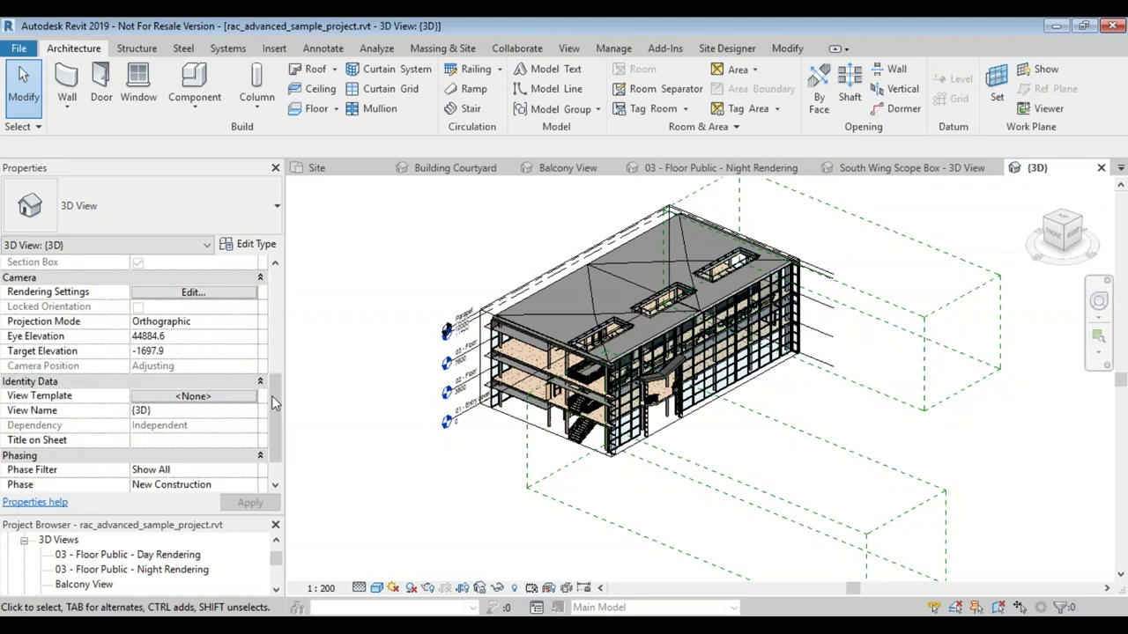
{"action": "scroll", "coordinate": [270, 393], "scroll_direction": "up", "scroll_amount": 4}
{"action": "left_click", "coordinate": [251, 351]}
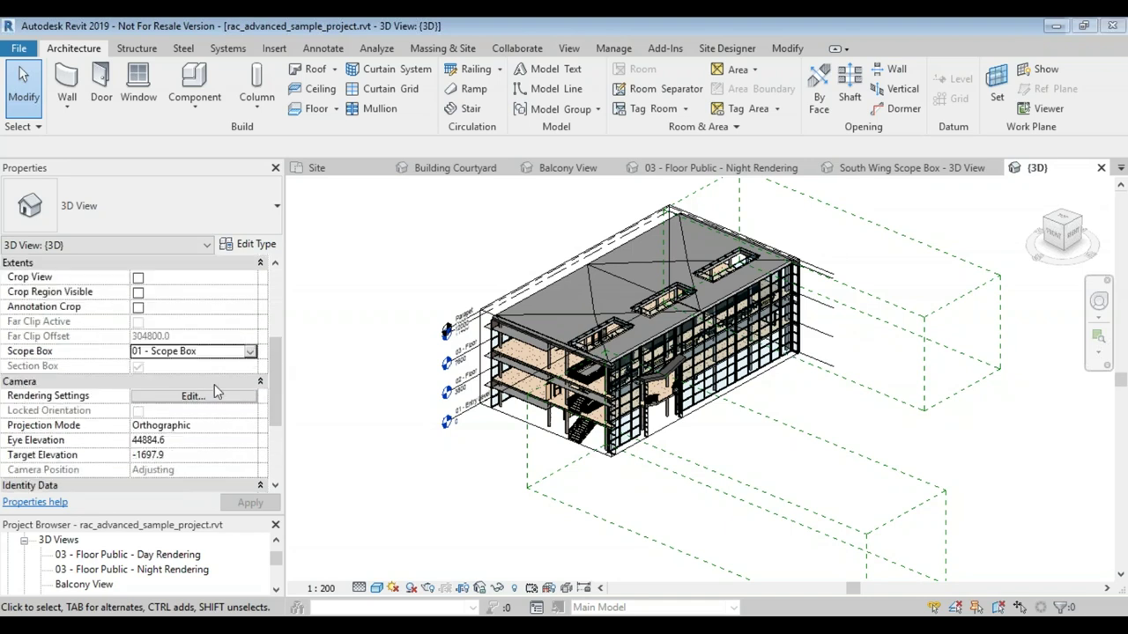
{"action": "left_click", "coordinate": [217, 391]}
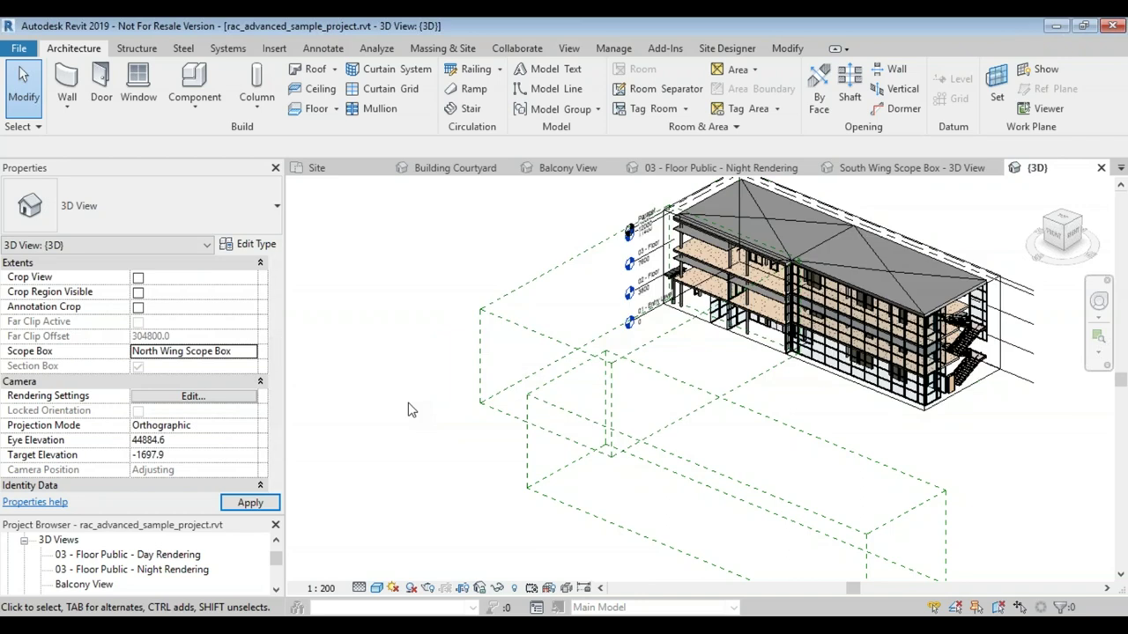
{"action": "left_click", "coordinate": [254, 356]}
{"action": "left_click", "coordinate": [224, 404]}
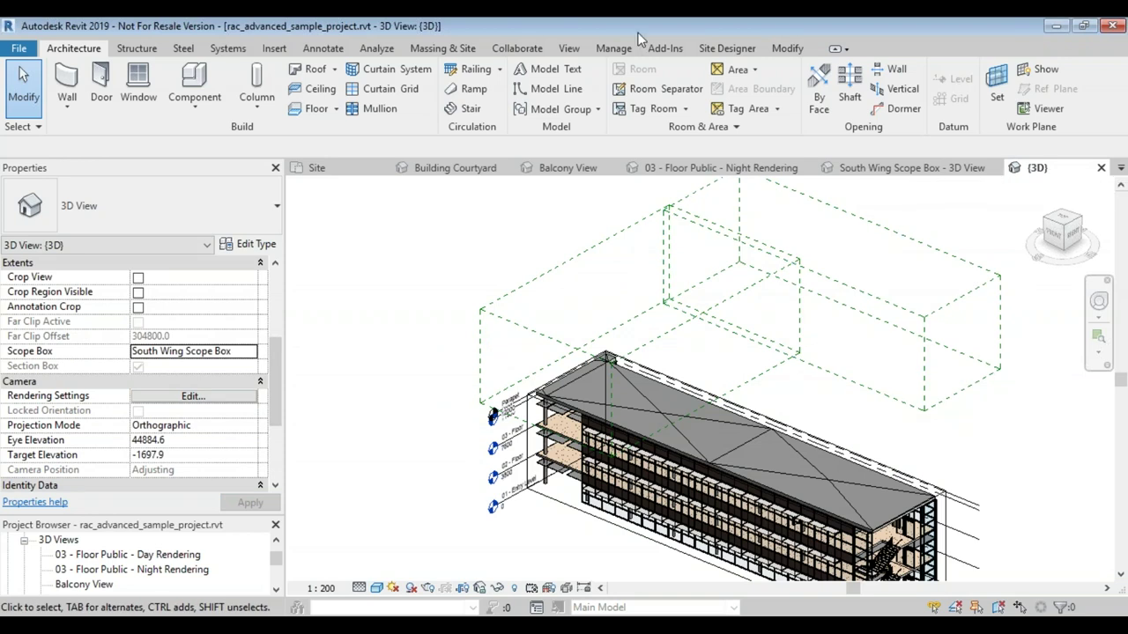
Close all inactive views and switch to the PowerPoint slide show.
{"action": "left_click", "coordinate": [568, 48]}
{"action": "left_click", "coordinate": [884, 99]}
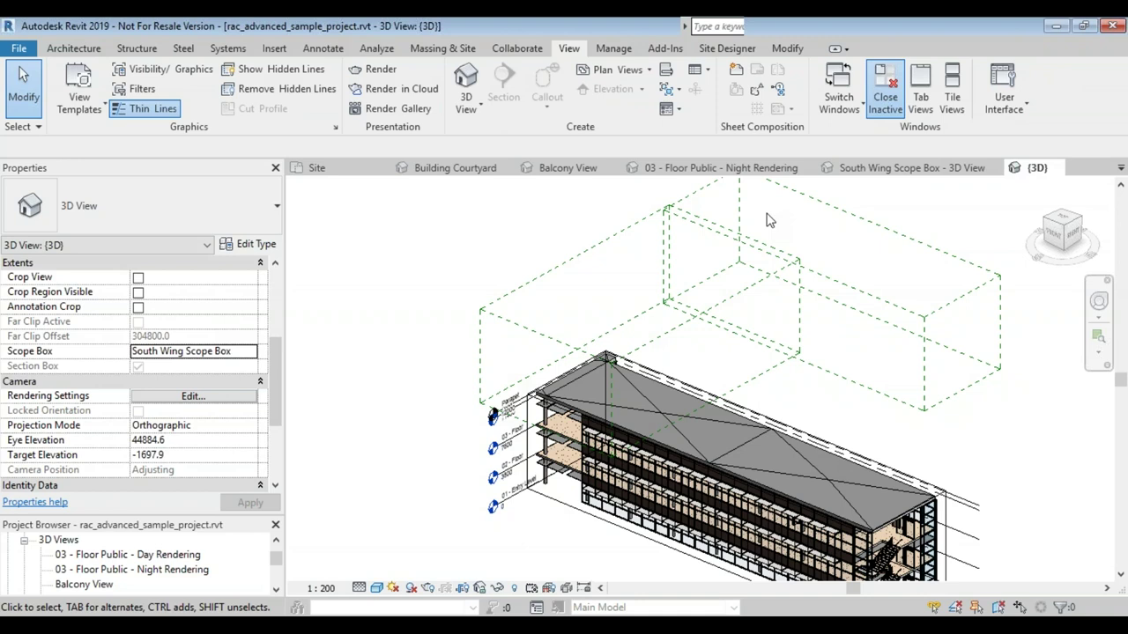
{"action": "key", "text": "alt+Tab"}
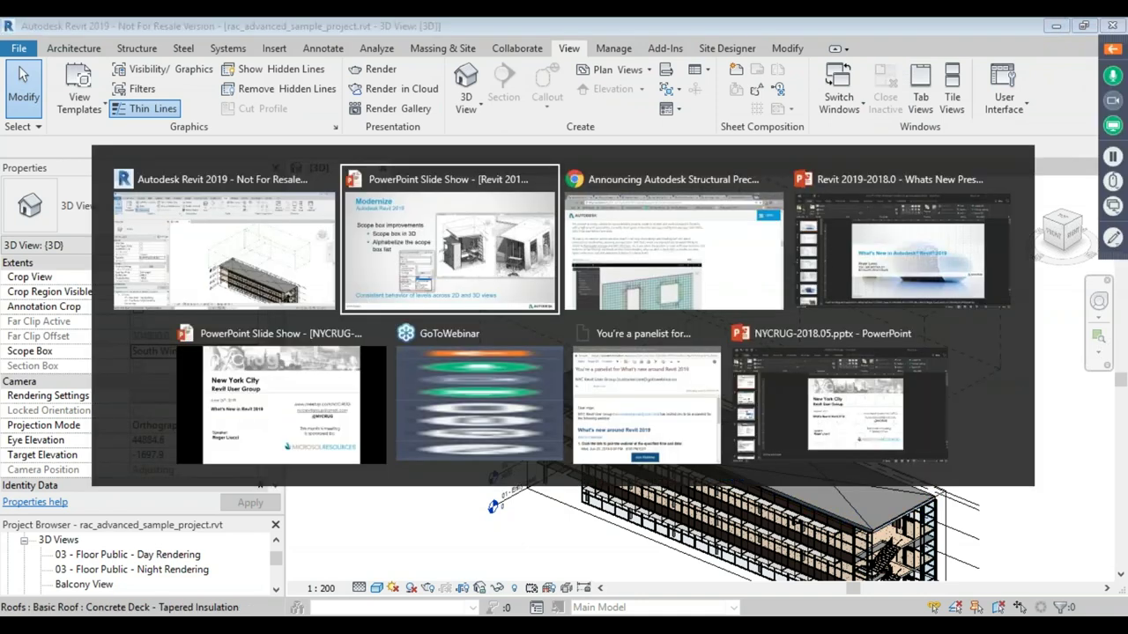
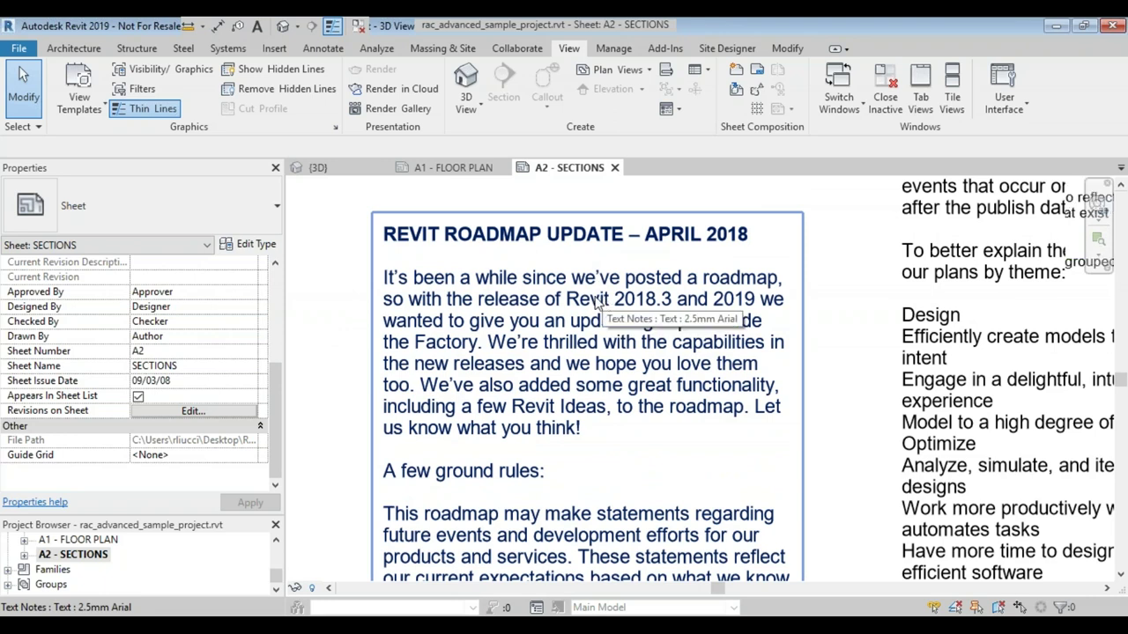
Select the three roadmap text notes on sheet A2 in turn to examine their vertical alignment settings.
{"action": "scroll", "coordinate": [603, 303], "scroll_direction": "down", "scroll_amount": 1}
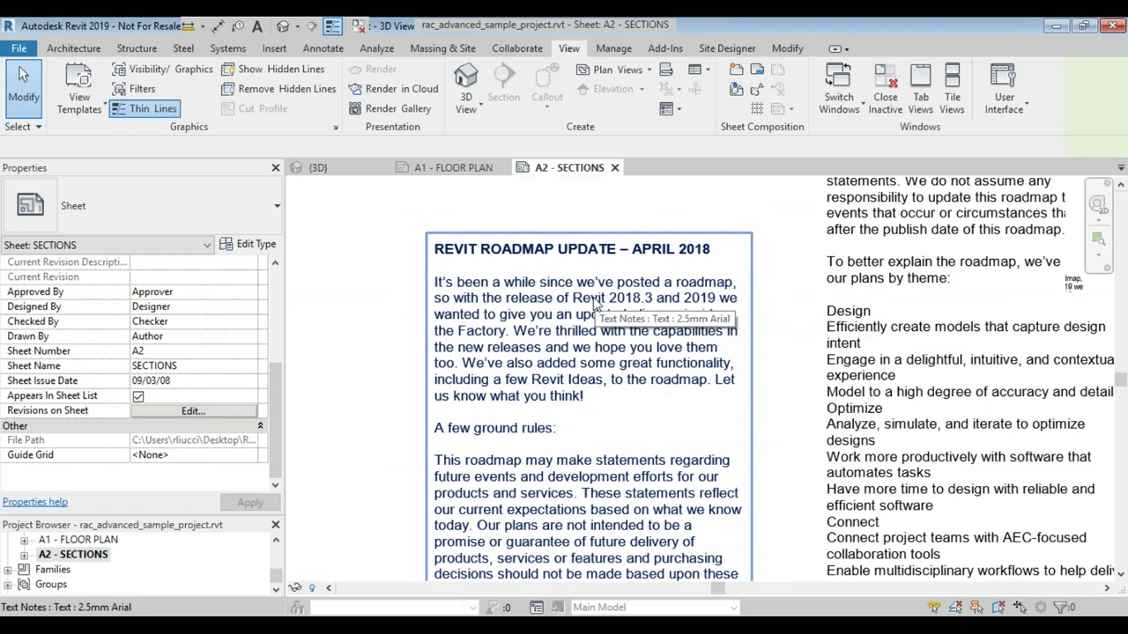
{"action": "left_click", "coordinate": [594, 304]}
{"action": "scroll", "coordinate": [520, 352], "scroll_direction": "down", "scroll_amount": 4}
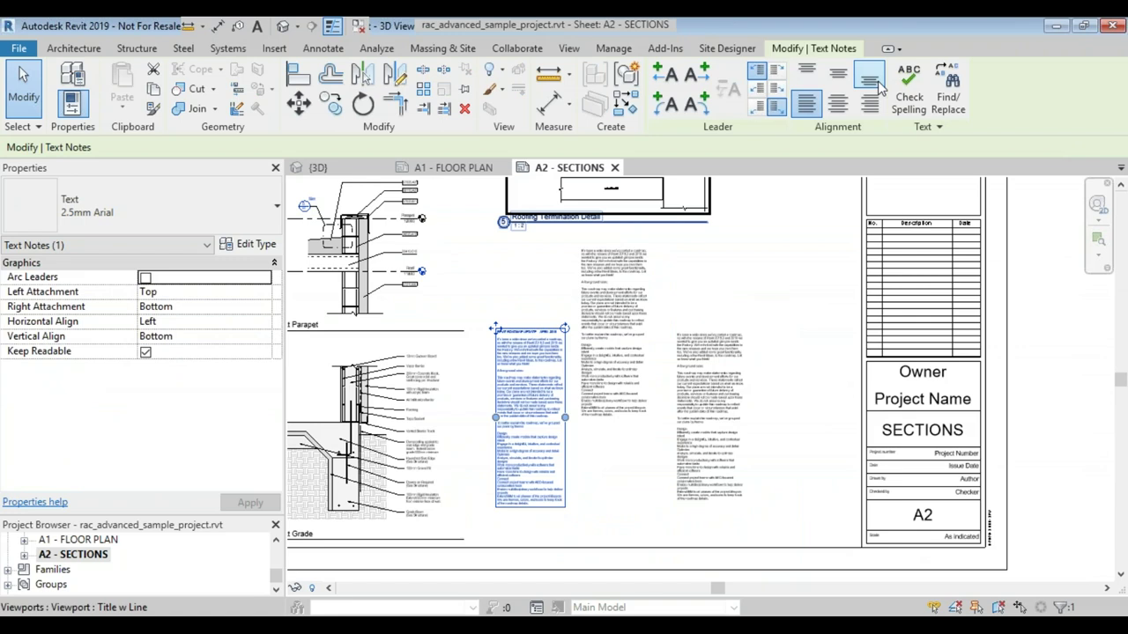
{"action": "left_click", "coordinate": [837, 74]}
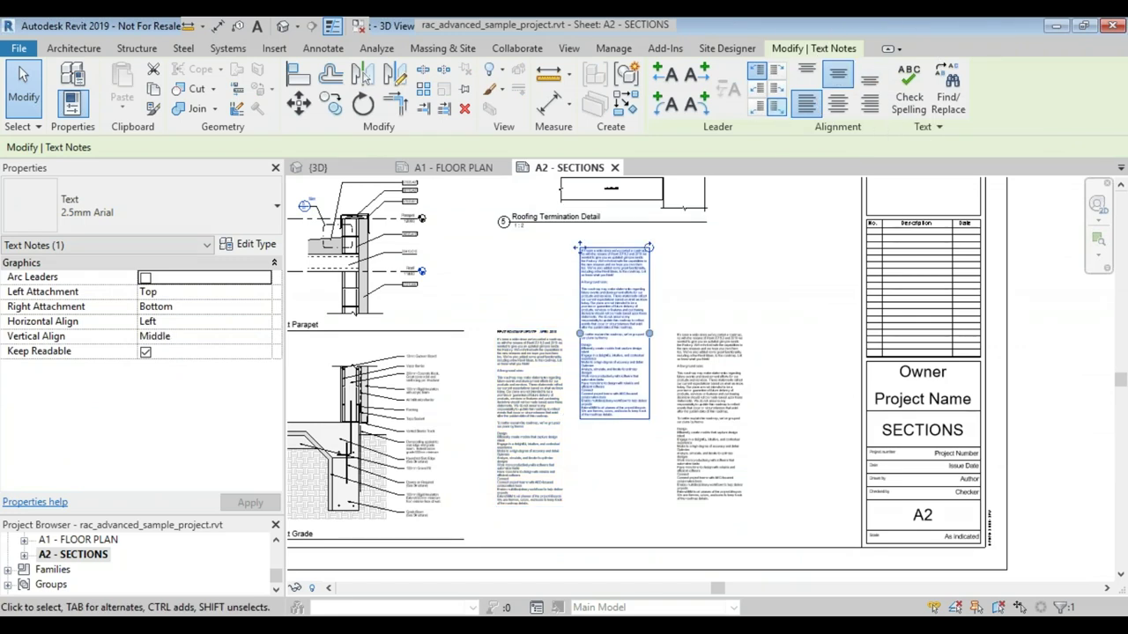
{"action": "left_click", "coordinate": [806, 76]}
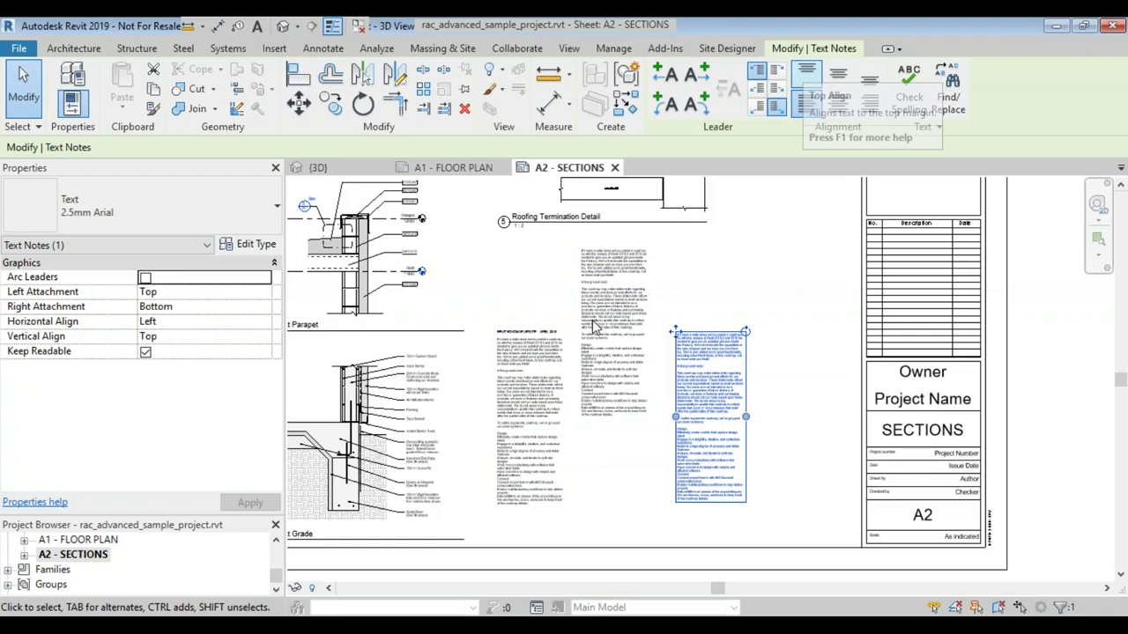
{"action": "left_click", "coordinate": [534, 370]}
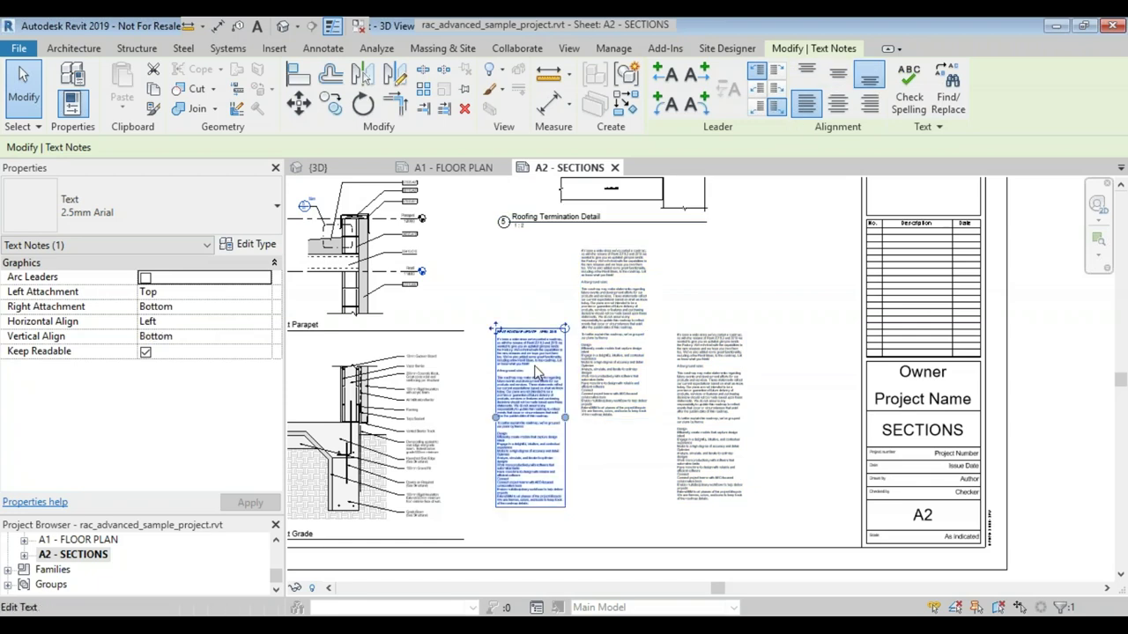
Move the bottom-aligned text note up beside the title block's revision table.
{"action": "middle_click_drag", "start_coordinate": [533, 370], "coordinate": [532, 383]}
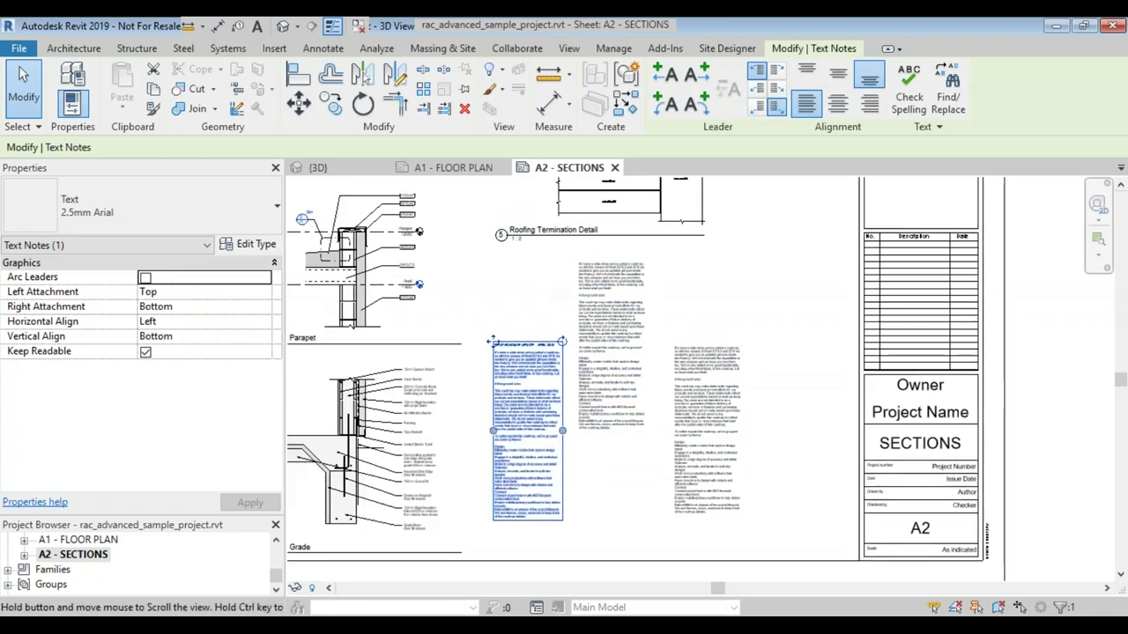
{"action": "scroll", "coordinate": [492, 494], "scroll_direction": "down", "scroll_amount": 3}
{"action": "left_click_drag", "start_coordinate": [492, 406], "coordinate": [646, 306]}
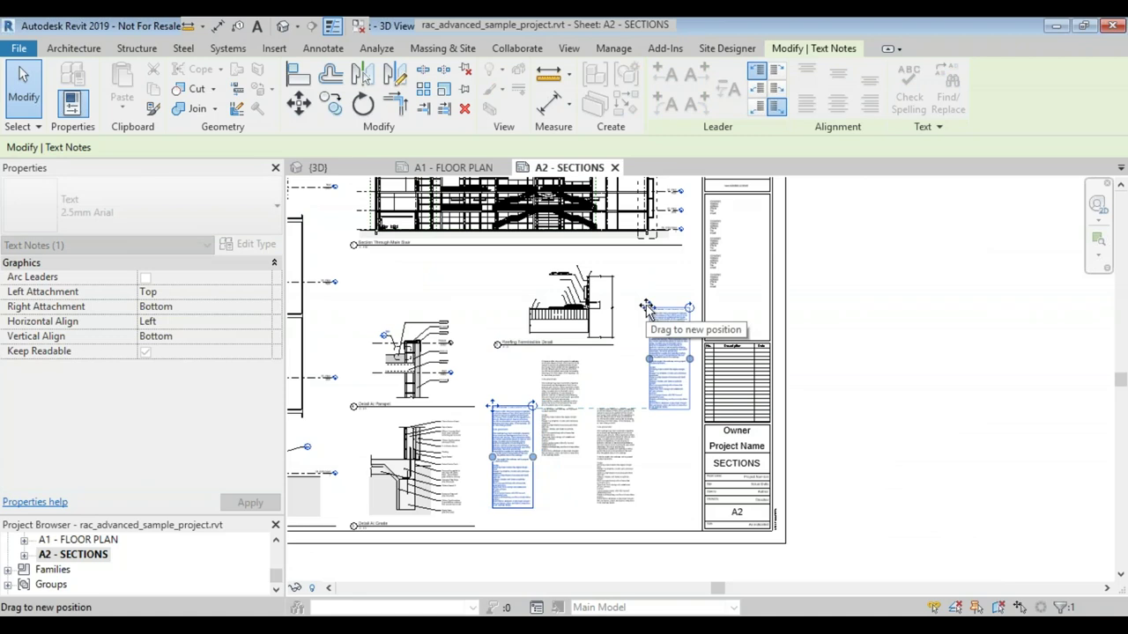
{"action": "left_click_drag", "start_coordinate": [646, 306], "coordinate": [646, 305]}
Move the top-aligned text note across to the first column beside the Detail At Grade view.
{"action": "left_click", "coordinate": [604, 429]}
{"action": "scroll", "coordinate": [604, 431], "scroll_direction": "up", "scroll_amount": 3}
{"action": "scroll", "coordinate": [608, 405], "scroll_direction": "down", "scroll_amount": 3}
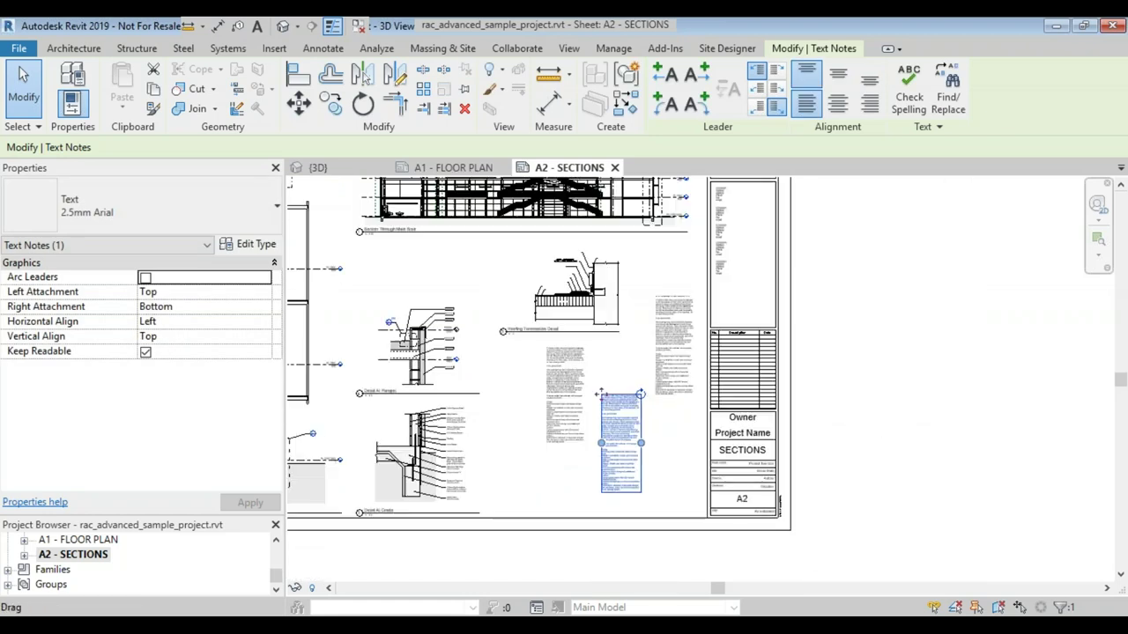
{"action": "left_click_drag", "start_coordinate": [602, 448], "coordinate": [497, 393]}
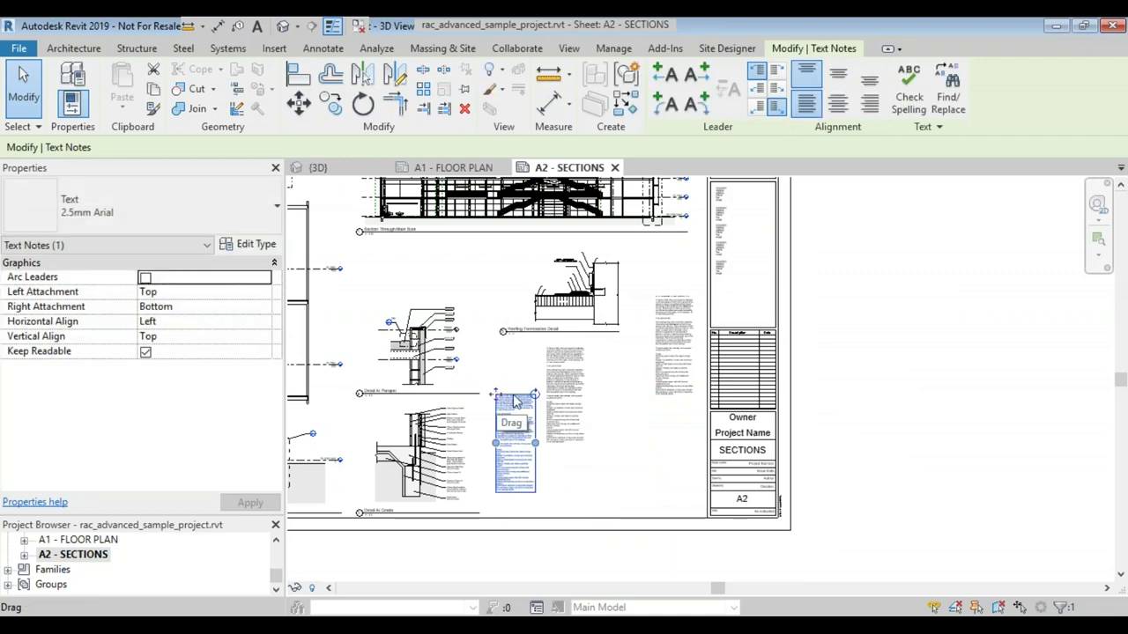
Shift the middle, right and left text notes closer together into evenly spaced, staggered columns.
{"action": "left_click", "coordinate": [565, 356]}
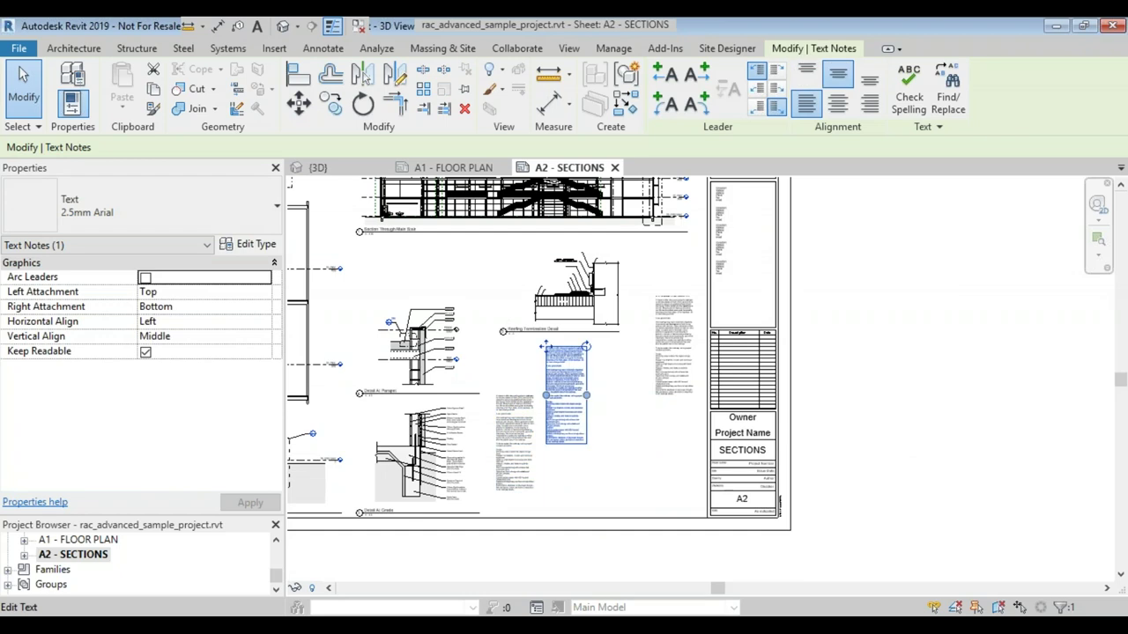
{"action": "left_click_drag", "start_coordinate": [544, 346], "coordinate": [589, 345], "text": "ctrl"}
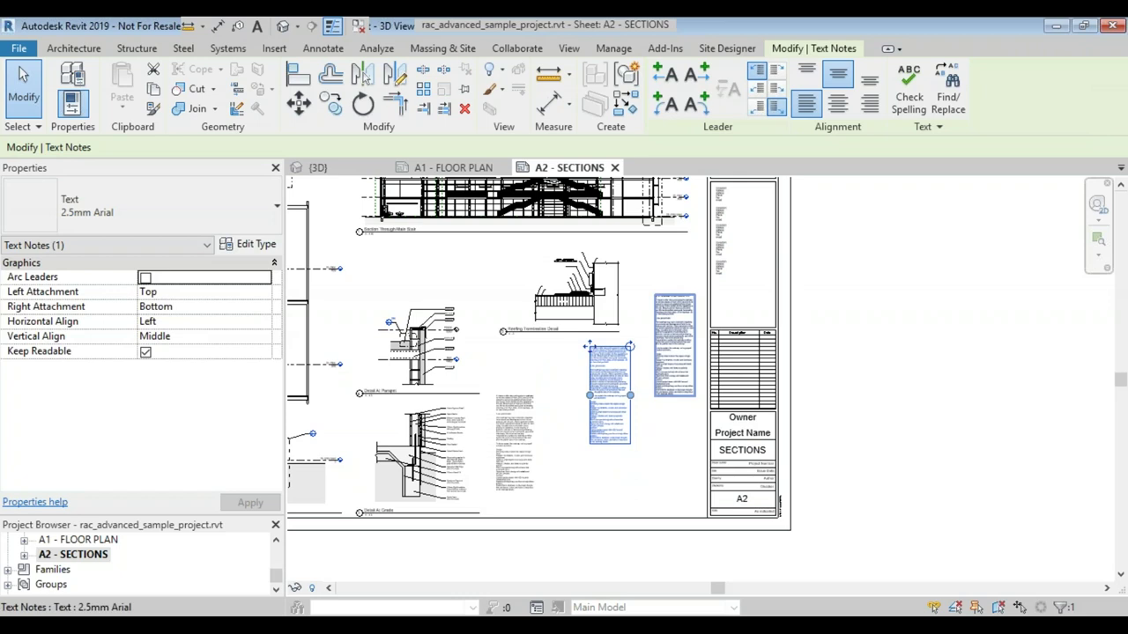
{"action": "left_click_drag", "start_coordinate": [587, 361], "coordinate": [643, 353]}
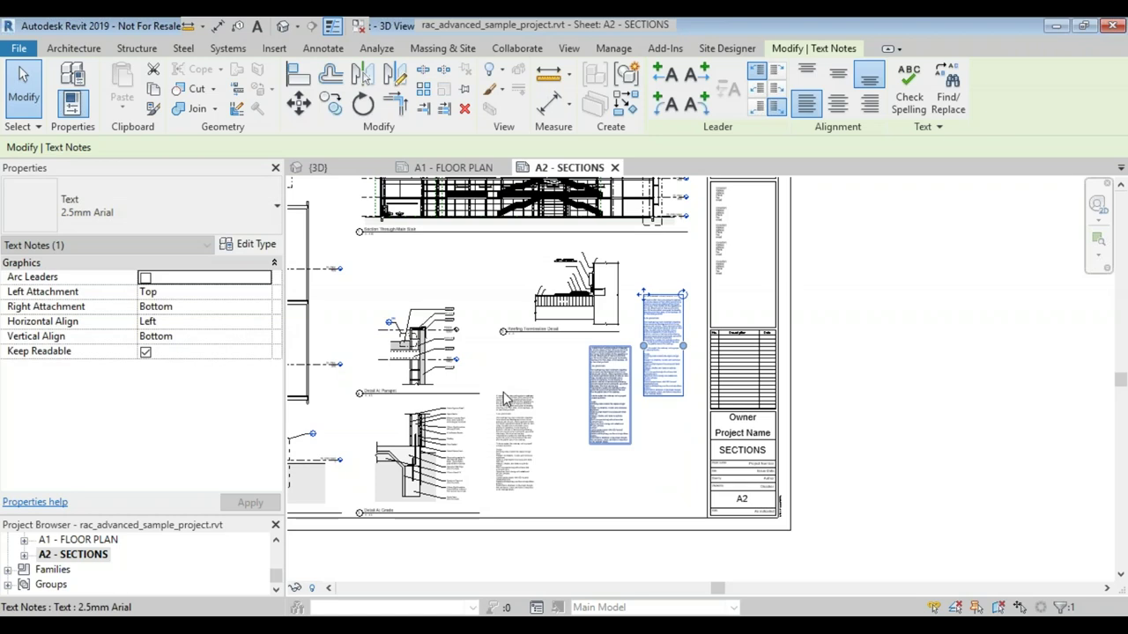
{"action": "left_click", "coordinate": [498, 398]}
{"action": "left_click_drag", "start_coordinate": [496, 394], "coordinate": [537, 362], "text": "ctrl"}
Set the vertical alignment of the middle and right text notes to Top.
{"action": "scroll", "coordinate": [458, 466], "scroll_direction": "up", "scroll_amount": 5}
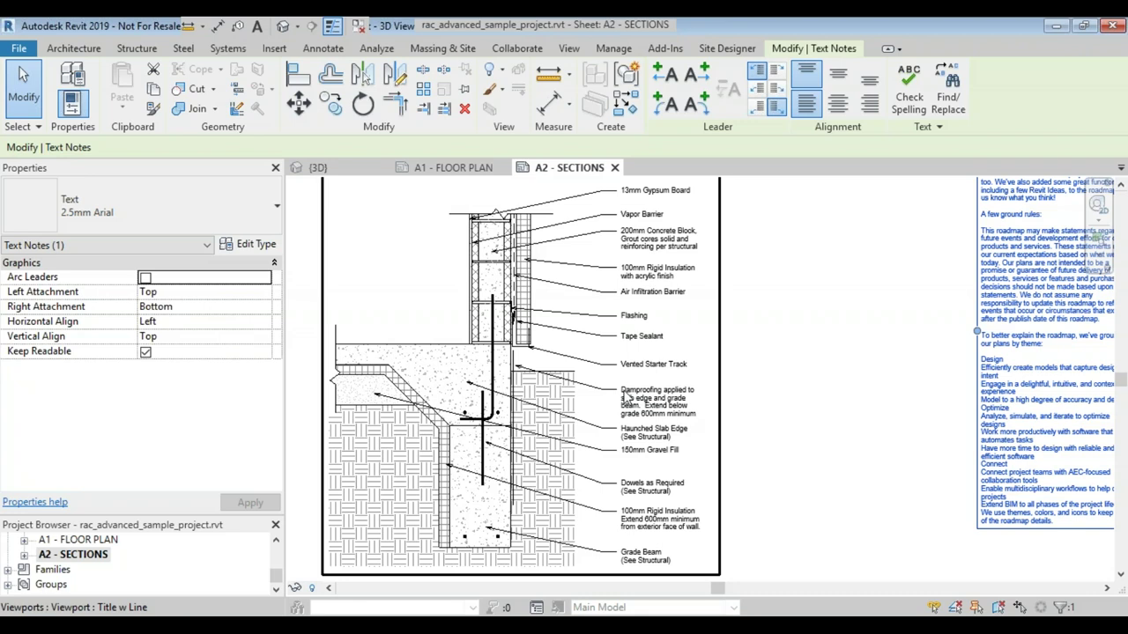
{"action": "middle_click_drag", "start_coordinate": [617, 370], "coordinate": [543, 377]}
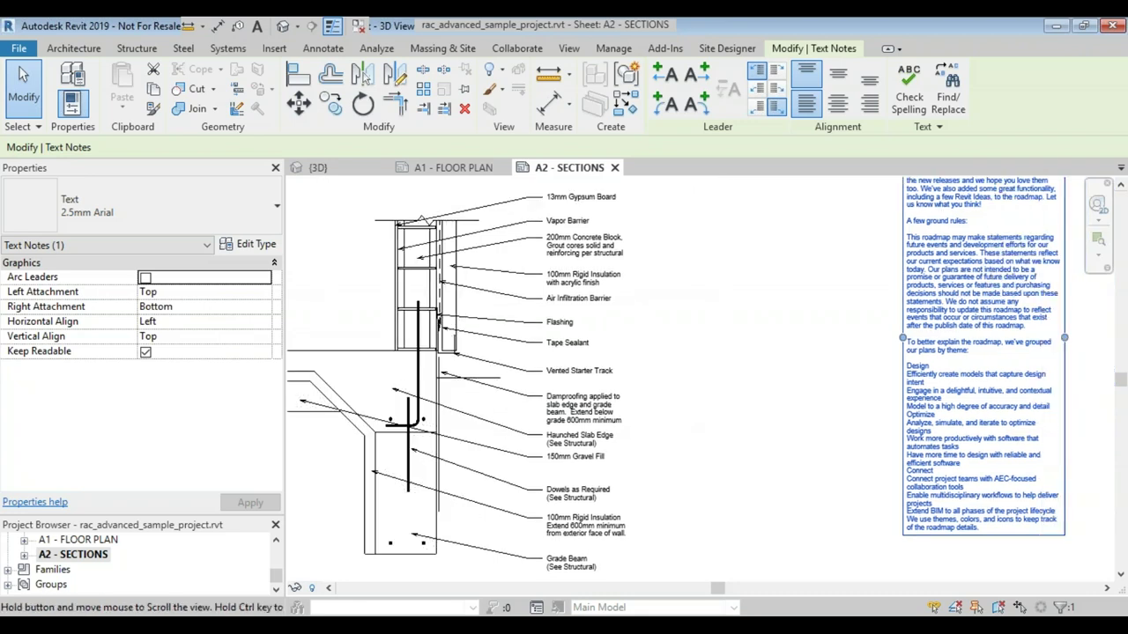
{"action": "scroll", "coordinate": [392, 450], "scroll_direction": "down", "scroll_amount": 4}
{"action": "left_click_drag", "start_coordinate": [488, 236], "coordinate": [732, 507]}
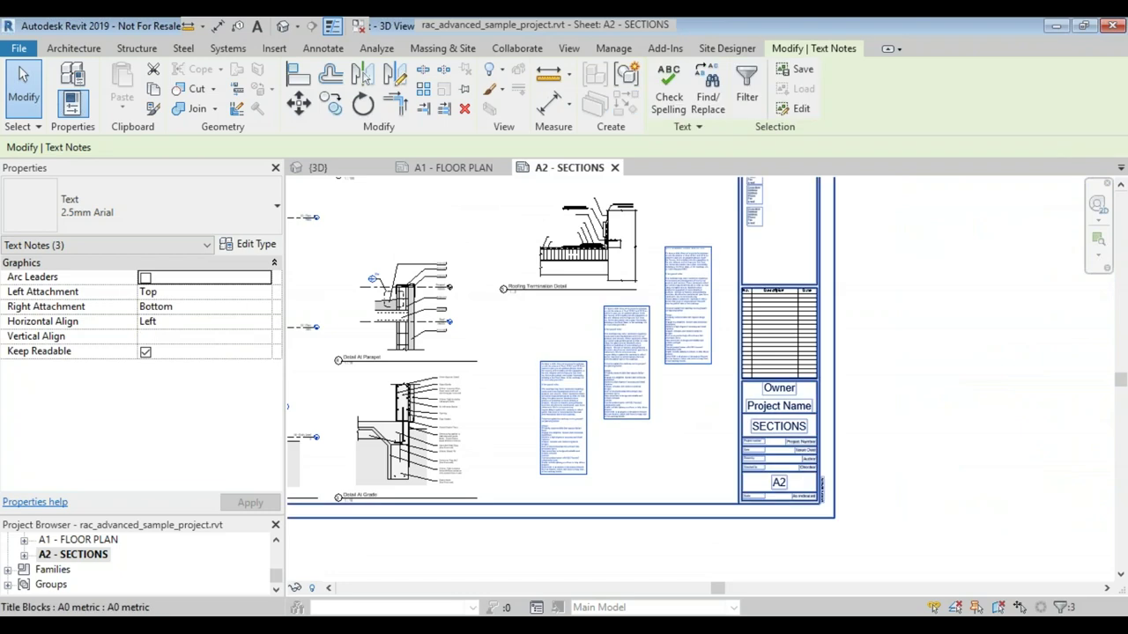
{"action": "left_click", "coordinate": [660, 317]}
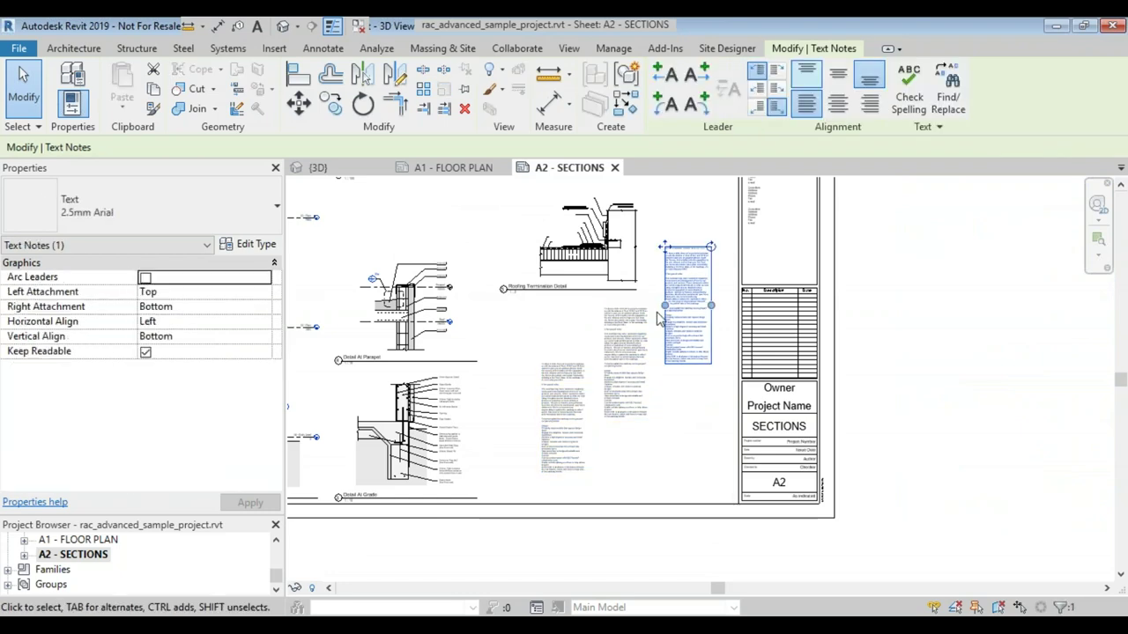
{"action": "left_click", "coordinate": [645, 326]}
{"action": "left_click", "coordinate": [806, 76]}
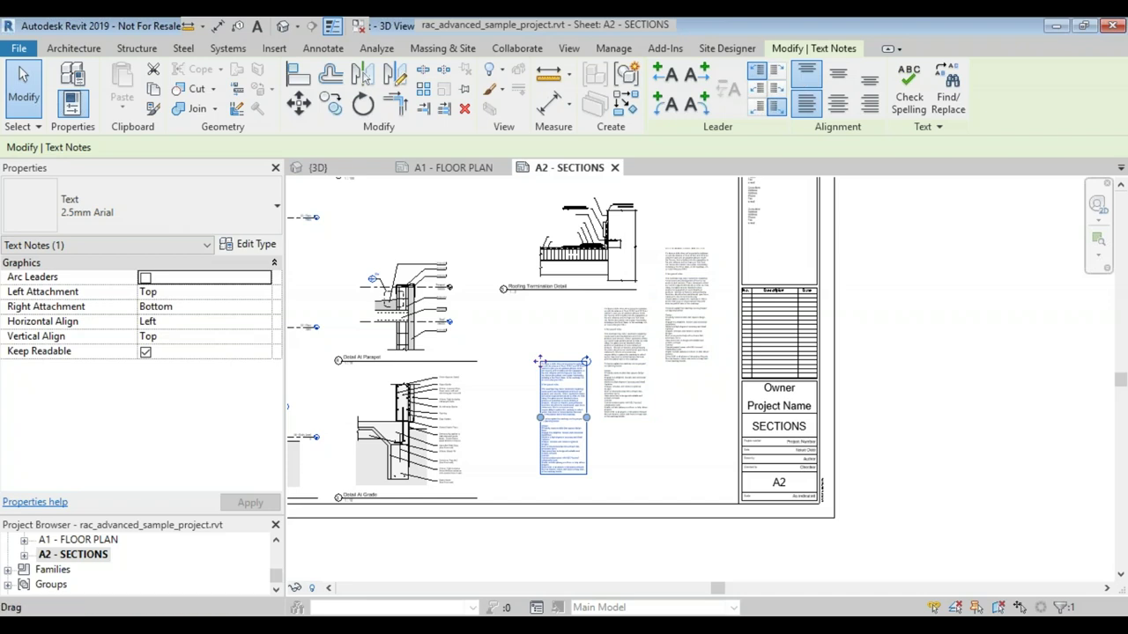
Move the left text note up and the right one down so both line up with the top of the middle note.
{"action": "left_click_drag", "start_coordinate": [540, 359], "coordinate": [540, 307]}
{"action": "left_click_drag", "start_coordinate": [665, 248], "coordinate": [664, 306]}
{"action": "scroll", "coordinate": [627, 368], "scroll_direction": "up", "scroll_amount": 2}
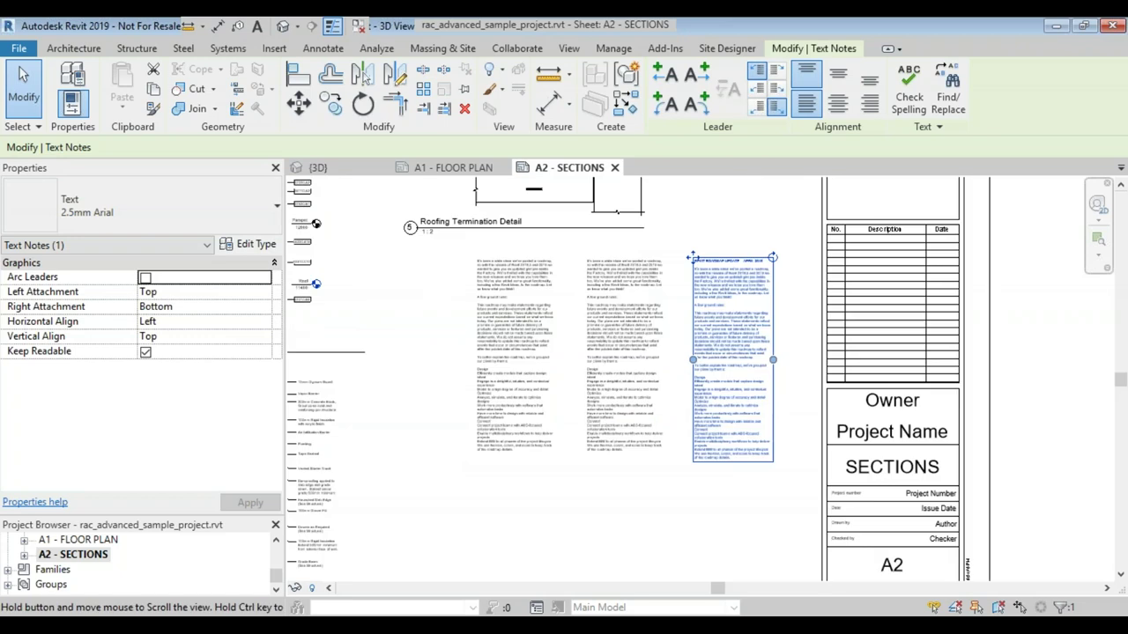
{"action": "scroll", "coordinate": [588, 458], "scroll_direction": "up", "scroll_amount": 1}
{"action": "left_click", "coordinate": [627, 370]}
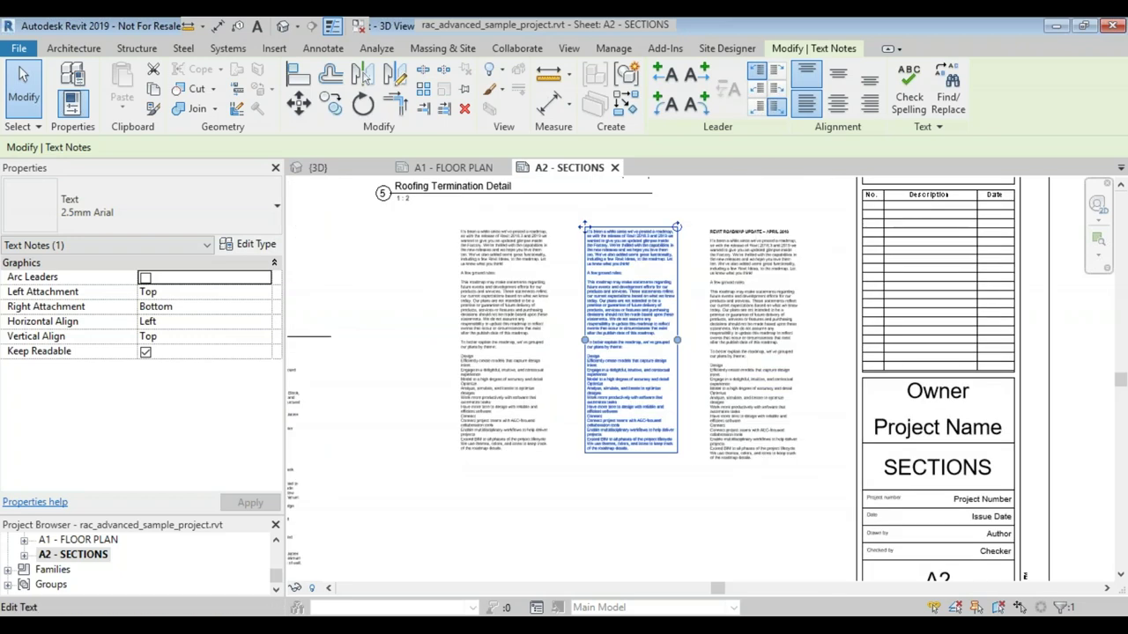
{"action": "left_click_drag", "start_coordinate": [627, 370], "coordinate": [627, 401]}
{"action": "left_click_drag", "start_coordinate": [584, 258], "coordinate": [584, 258]}
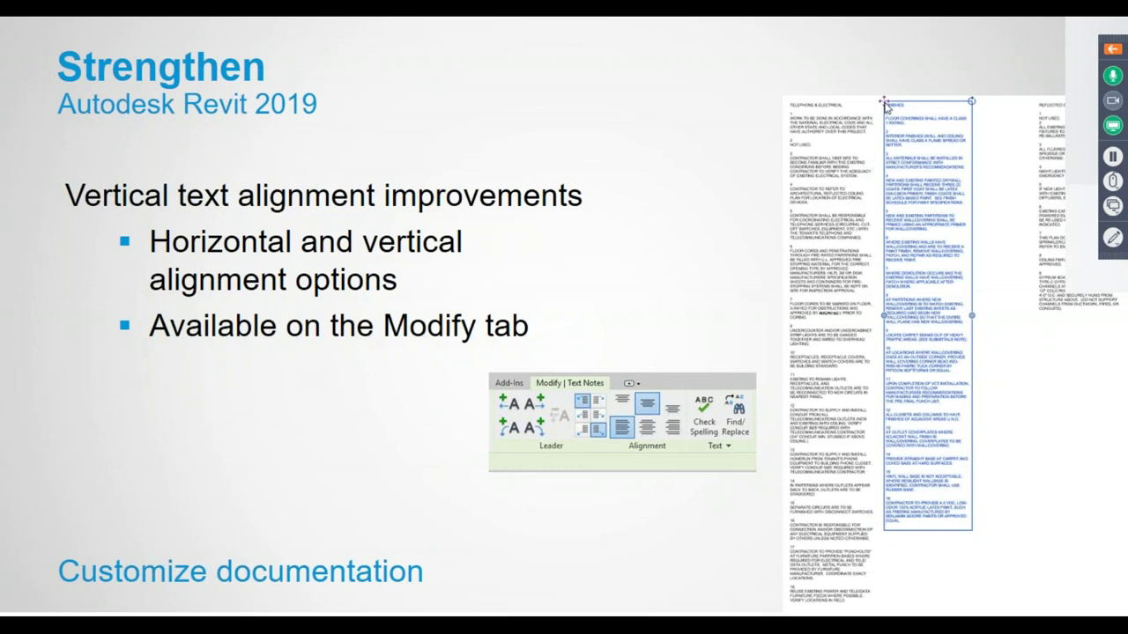
Advance the slide show to the Views usability improvements slide and switch back to Revit.
{"action": "key", "text": "Right"}
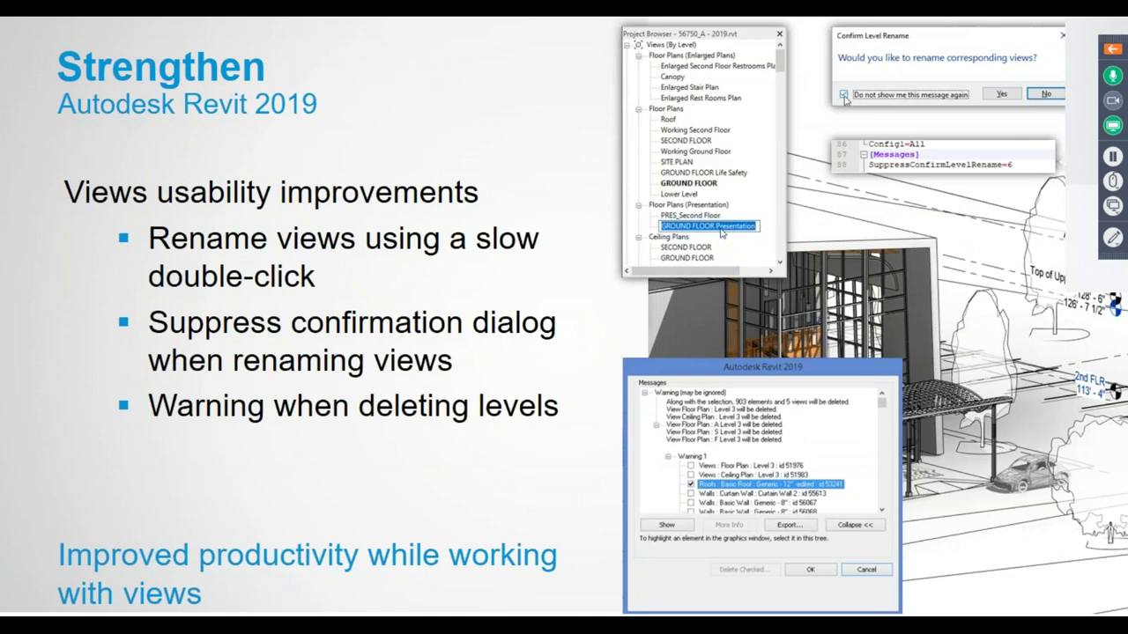
{"action": "key", "text": "ctrl"}
{"action": "key", "text": "alt+Tab"}
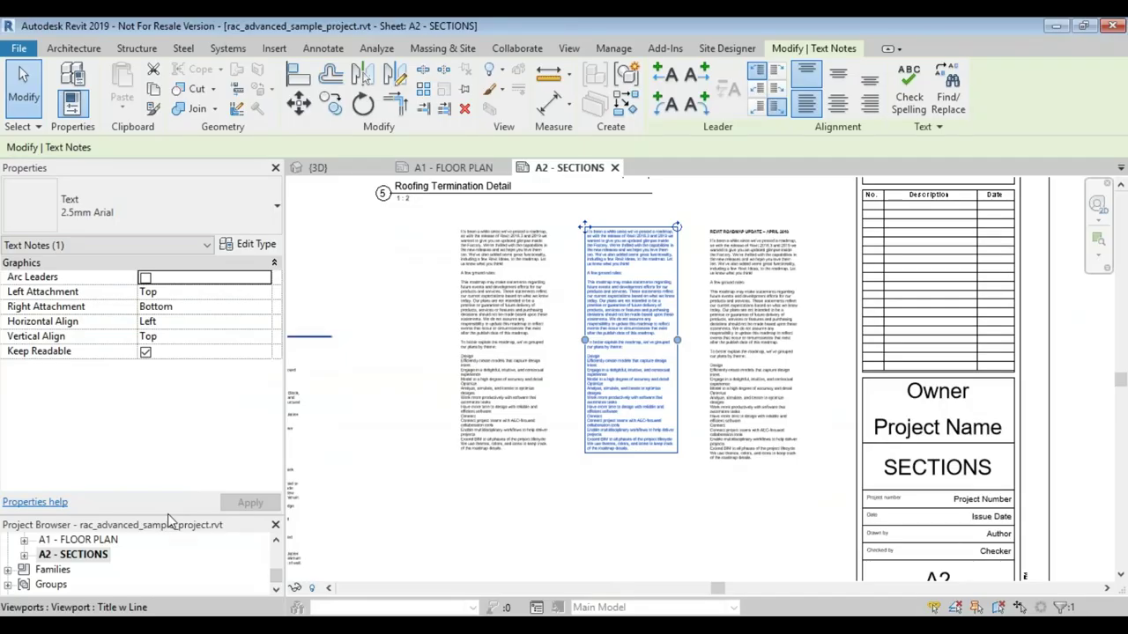
Enlarge the Project Browser and rename the 01 - Entry Level floor plan as 01 - Entry floor Plan, without renaming the corresponding level and views.
{"action": "left_click_drag", "start_coordinate": [180, 306], "coordinate": [180, 304]}
{"action": "scroll", "coordinate": [115, 379], "scroll_direction": "up", "scroll_amount": 5}
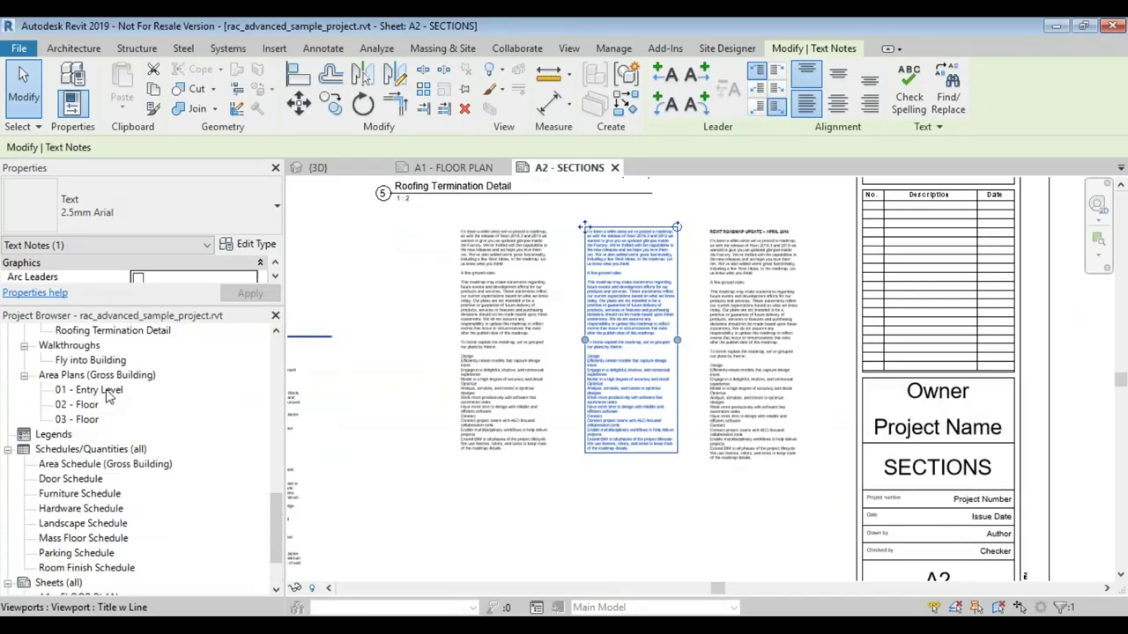
{"action": "scroll", "coordinate": [115, 381], "scroll_direction": "up", "scroll_amount": 10}
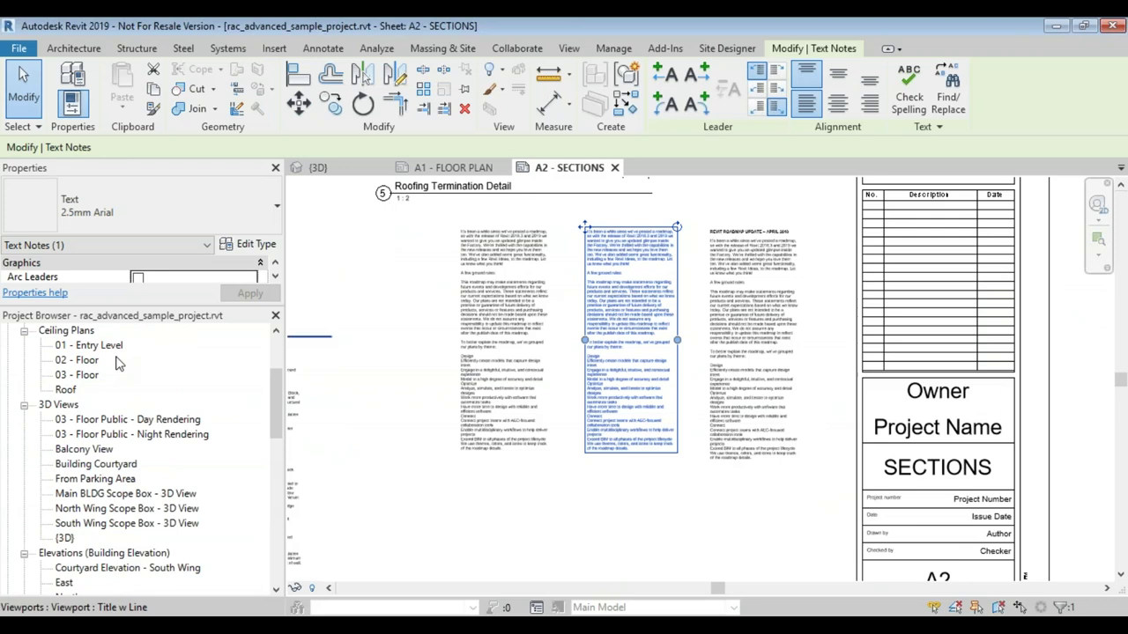
{"action": "left_click", "coordinate": [121, 363]}
{"action": "left_click", "coordinate": [114, 361]}
{"action": "left_click_drag", "start_coordinate": [124, 359], "coordinate": [100, 360]}
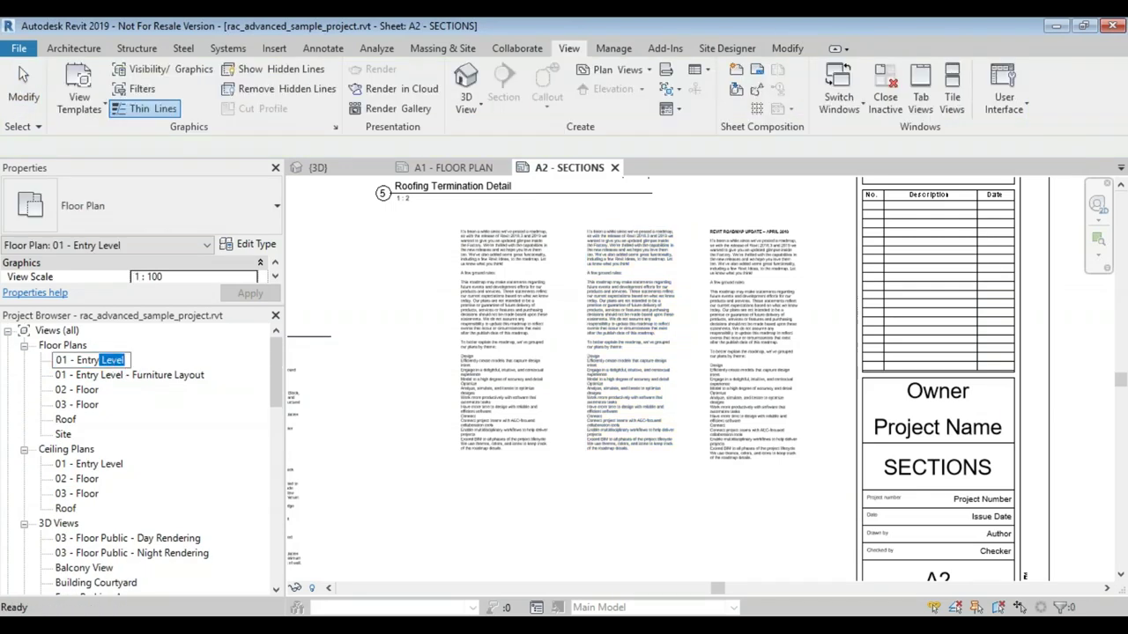
{"action": "type", "text": "floor Plan"}
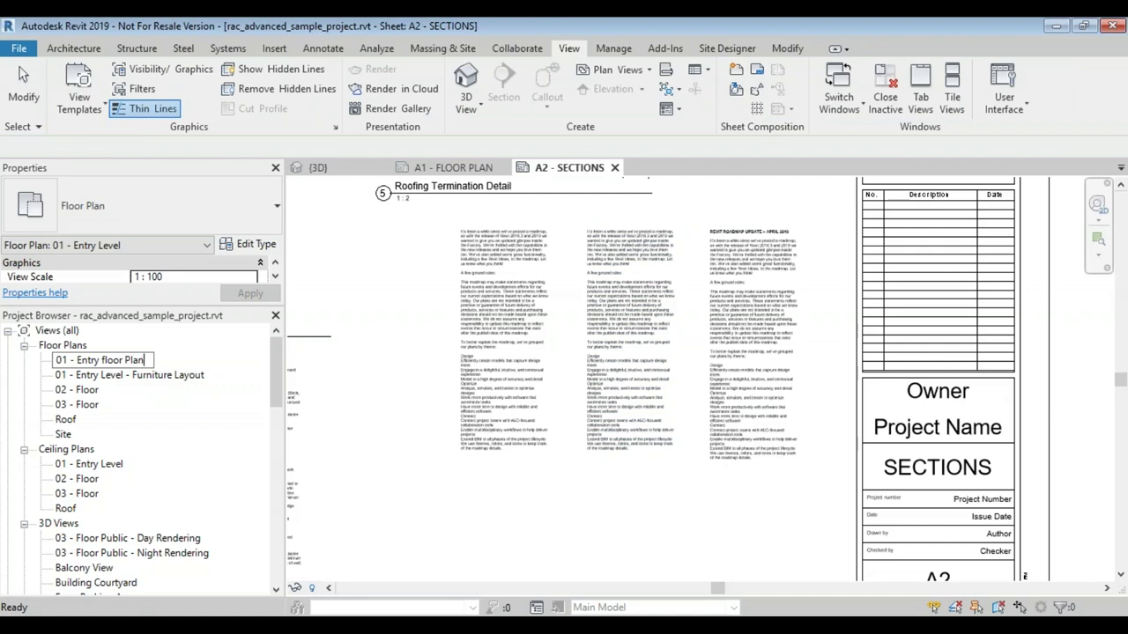
{"action": "key", "text": "Return"}
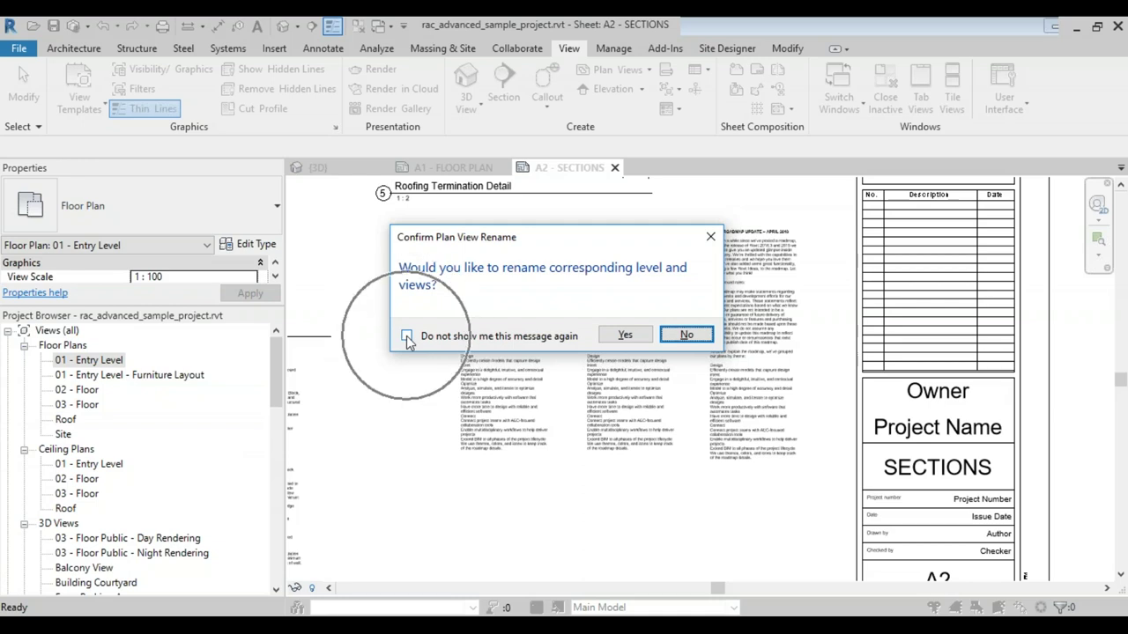
{"action": "key", "text": "Return"}
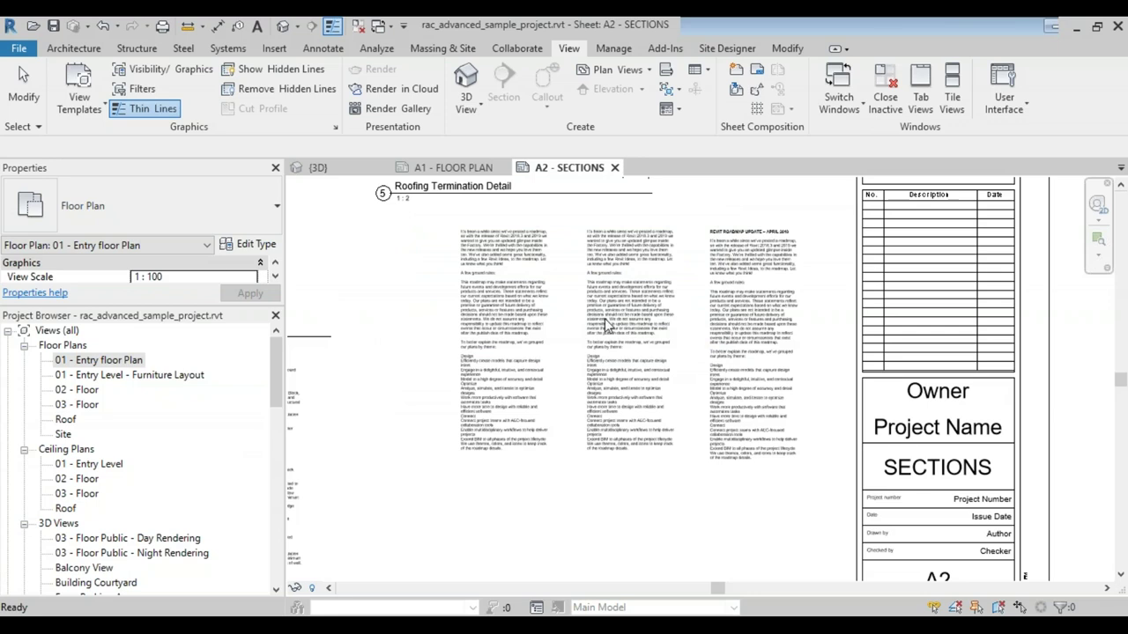
Open the 01 - Entry floor Plan view's name for editing in the Project Browser, keeping the same name.
{"action": "scroll", "coordinate": [604, 318], "scroll_direction": "down", "scroll_amount": 3}
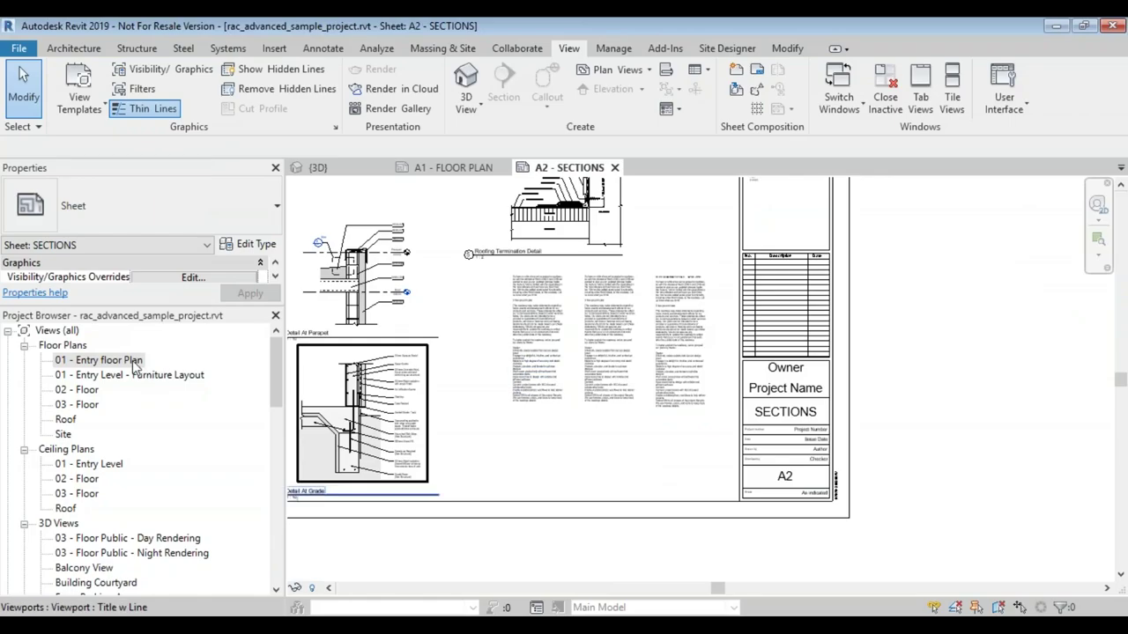
{"action": "left_click", "coordinate": [124, 360]}
{"action": "left_click", "coordinate": [123, 361]}
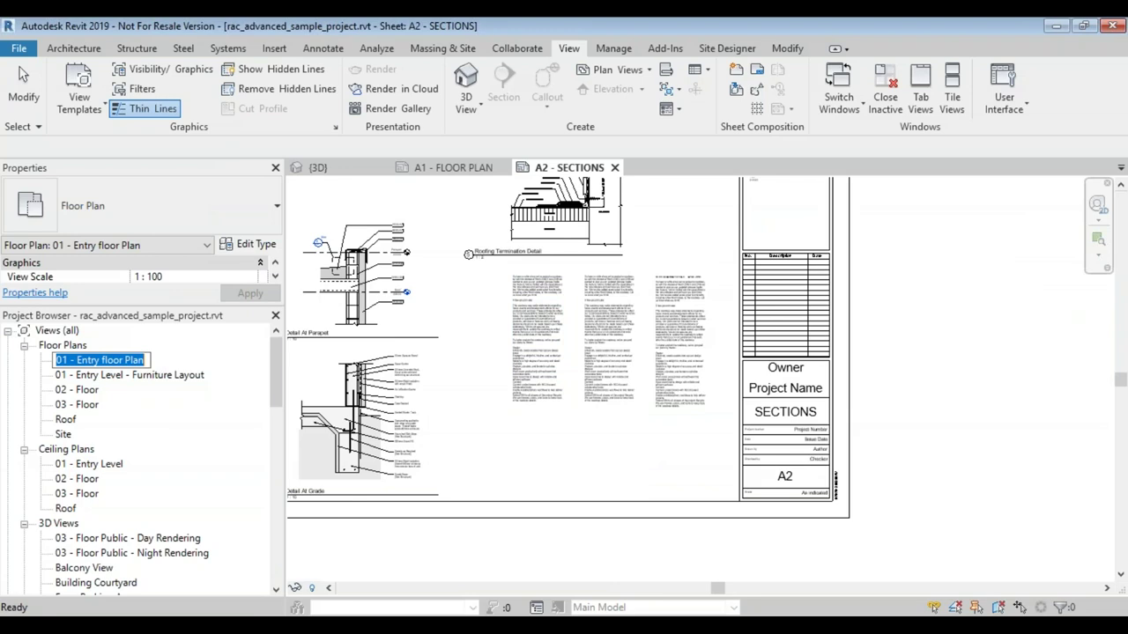
{"action": "left_click", "coordinate": [130, 375]}
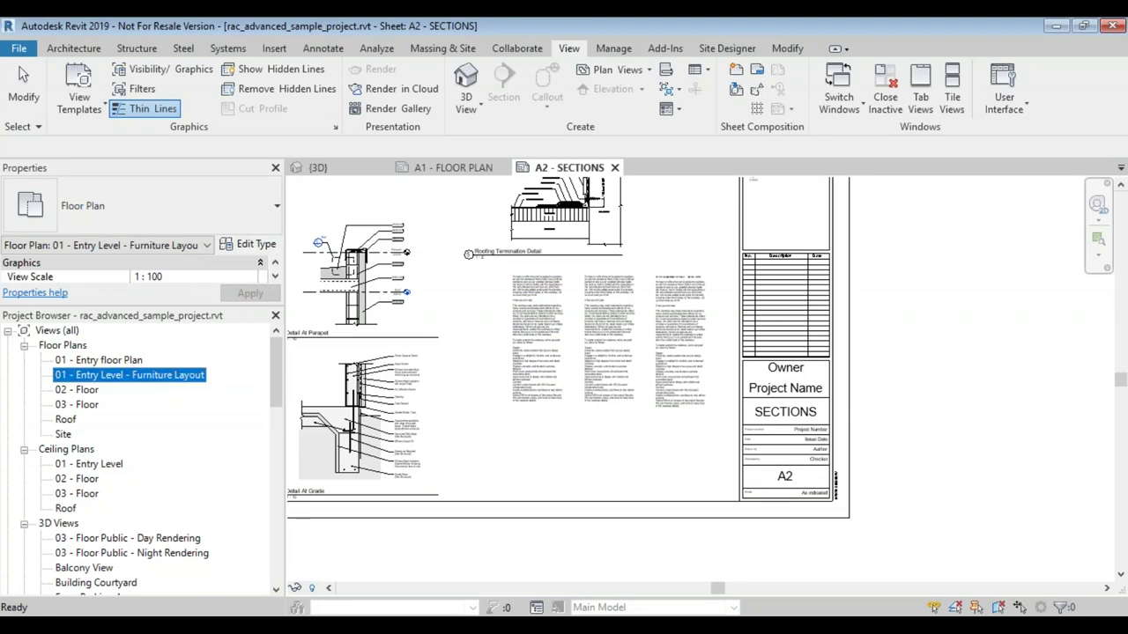
{"action": "left_click", "coordinate": [129, 375]}
{"action": "key", "text": "Down"}
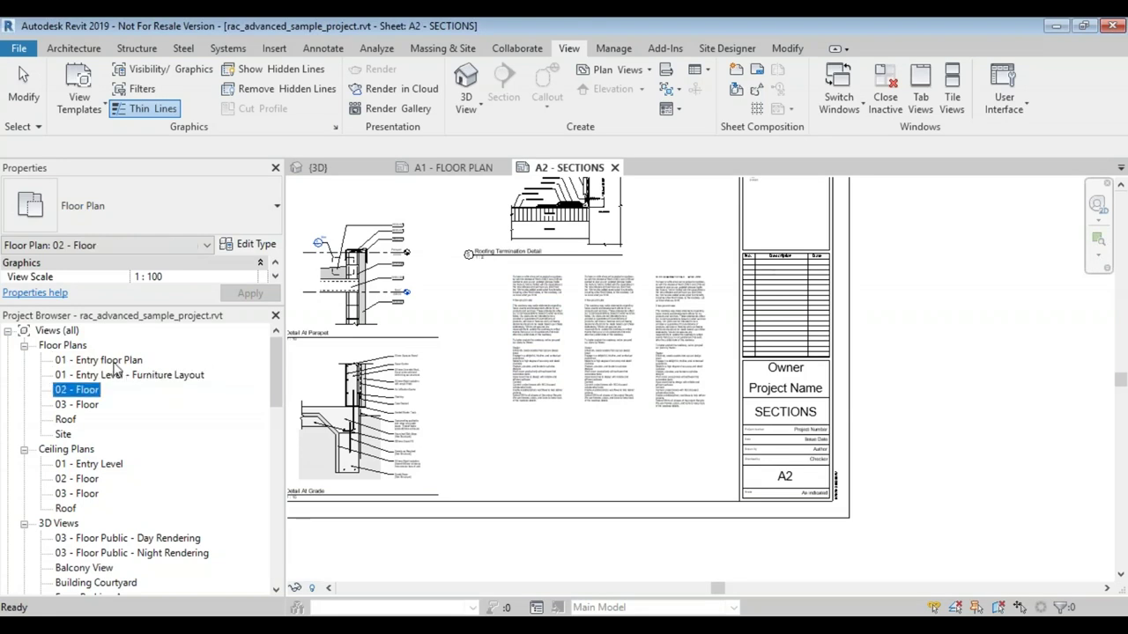
{"action": "left_click", "coordinate": [116, 362]}
{"action": "key", "text": "F2"}
{"action": "key", "text": "Return"}
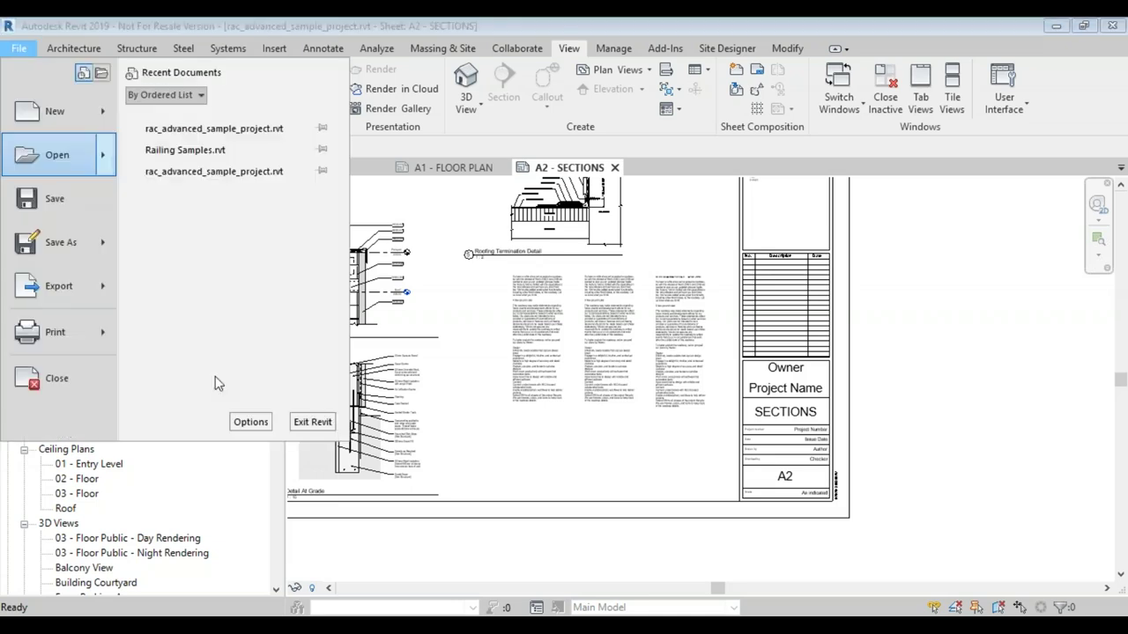
Open rac_advanced_sample_project.rvt from the Samples folder.
{"action": "left_click", "coordinate": [261, 335]}
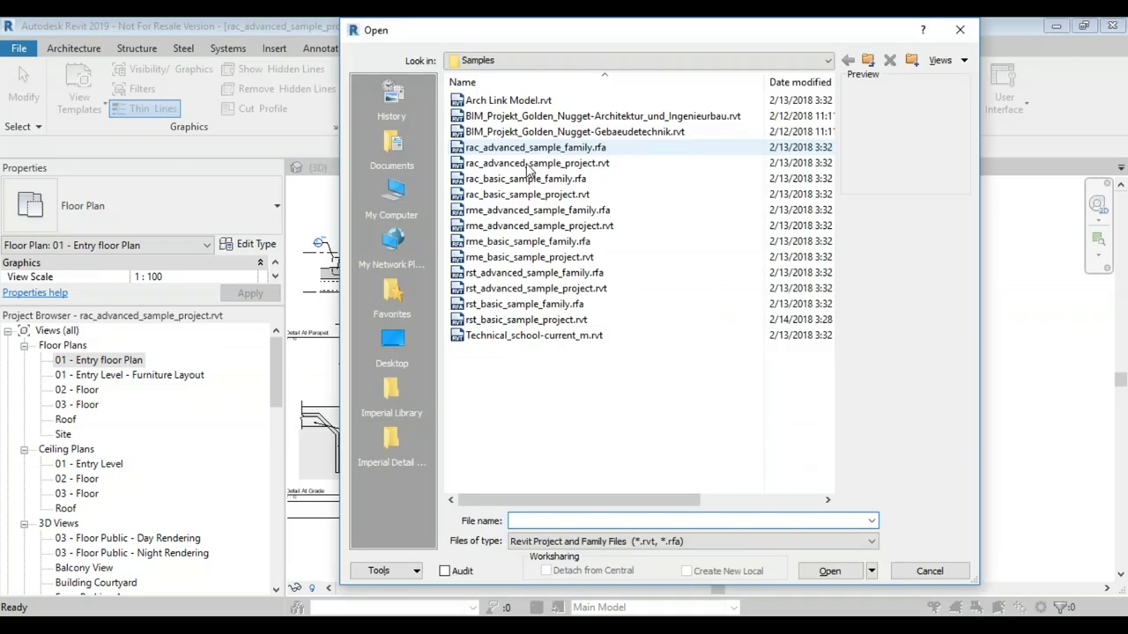
{"action": "left_click", "coordinate": [530, 164]}
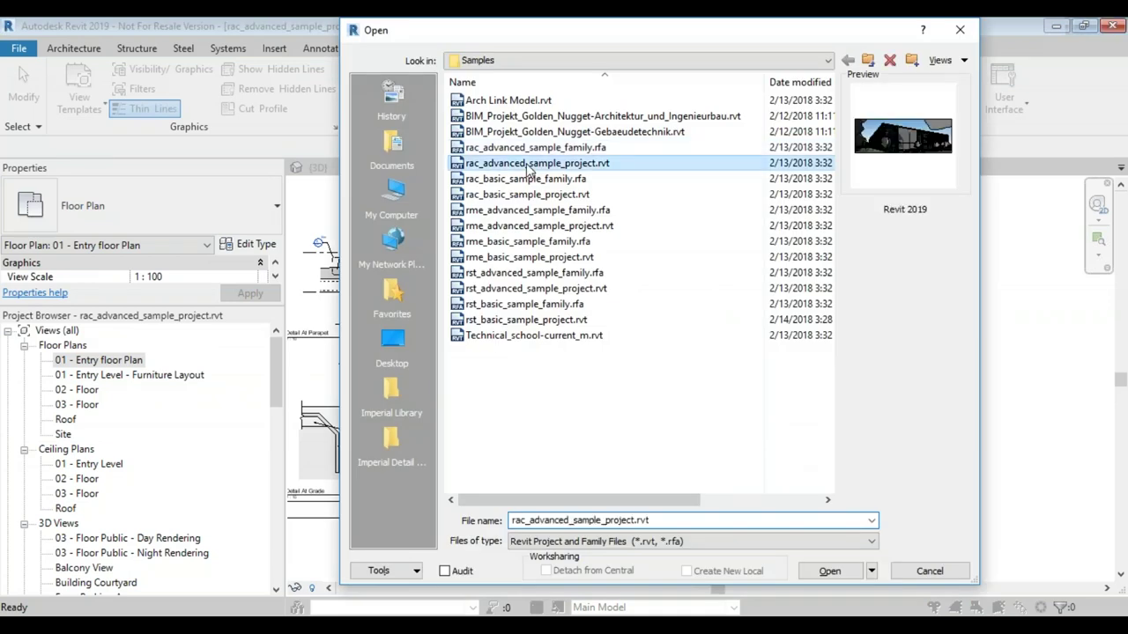
{"action": "double_click", "coordinate": [529, 166]}
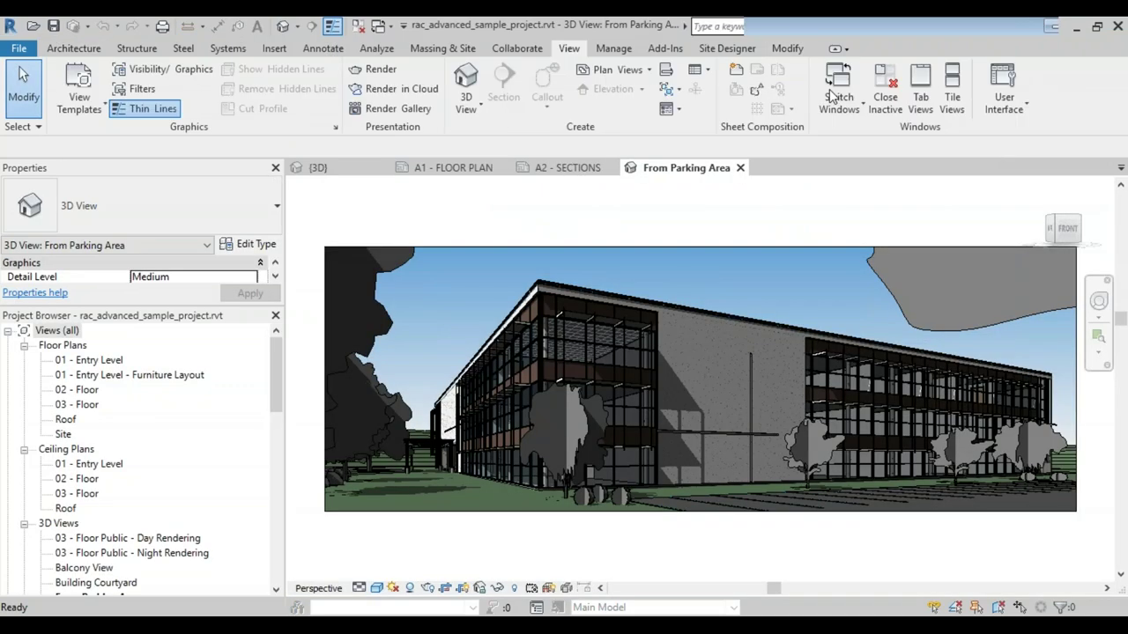
Close all inactive views, discarding the changes to the previously open project, and switch to the slide show.
{"action": "left_click", "coordinate": [884, 88]}
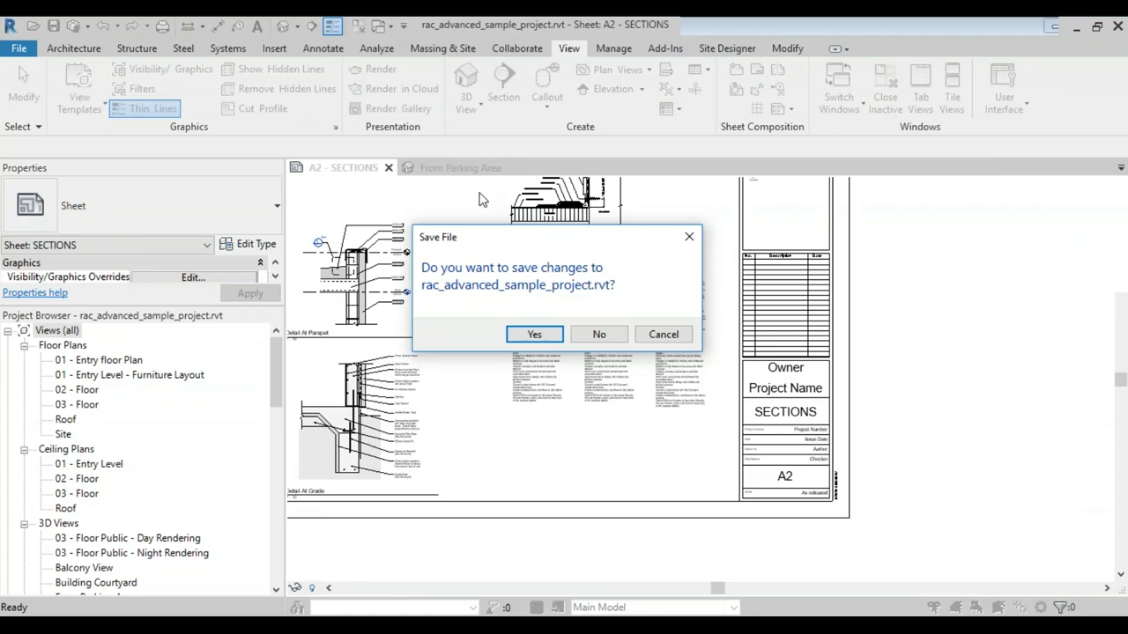
{"action": "key", "text": "n"}
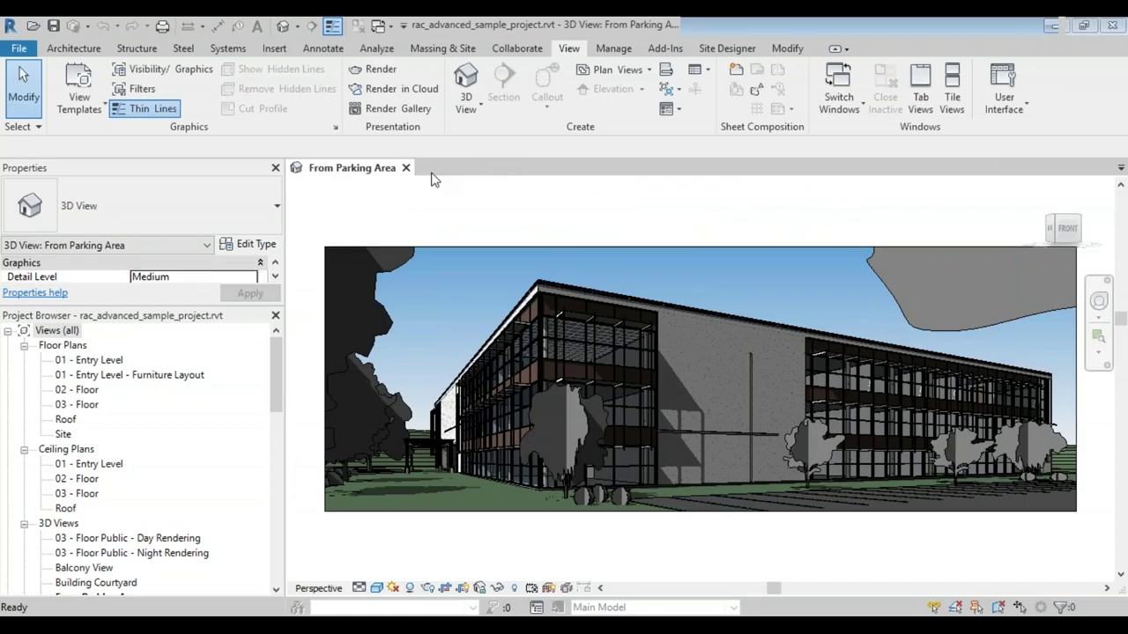
{"action": "key", "text": "alt+Tab"}
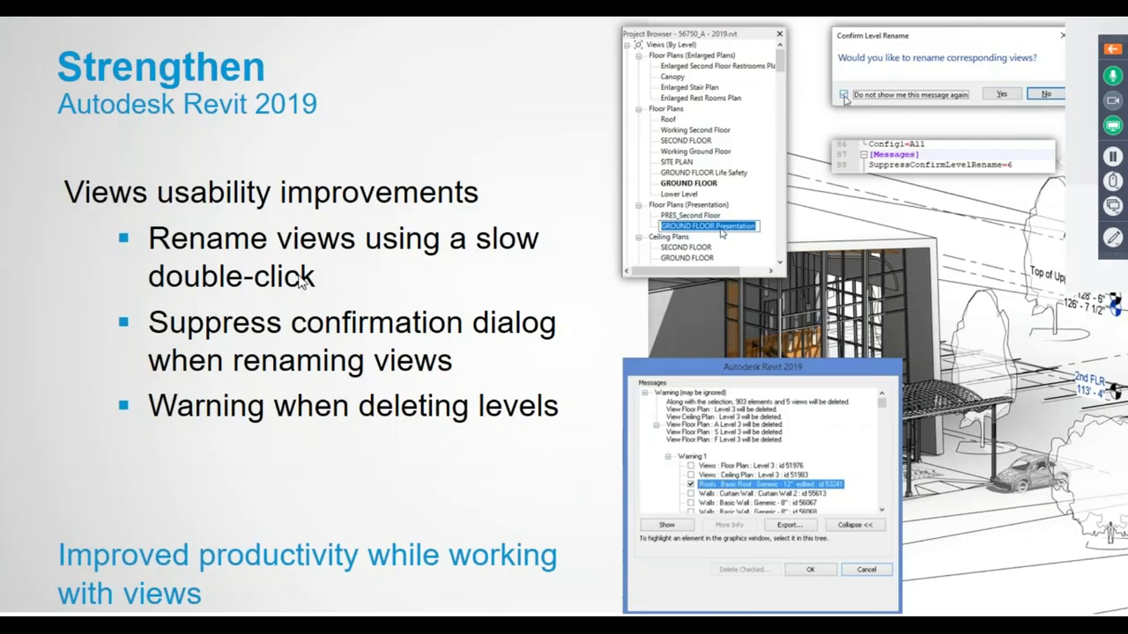
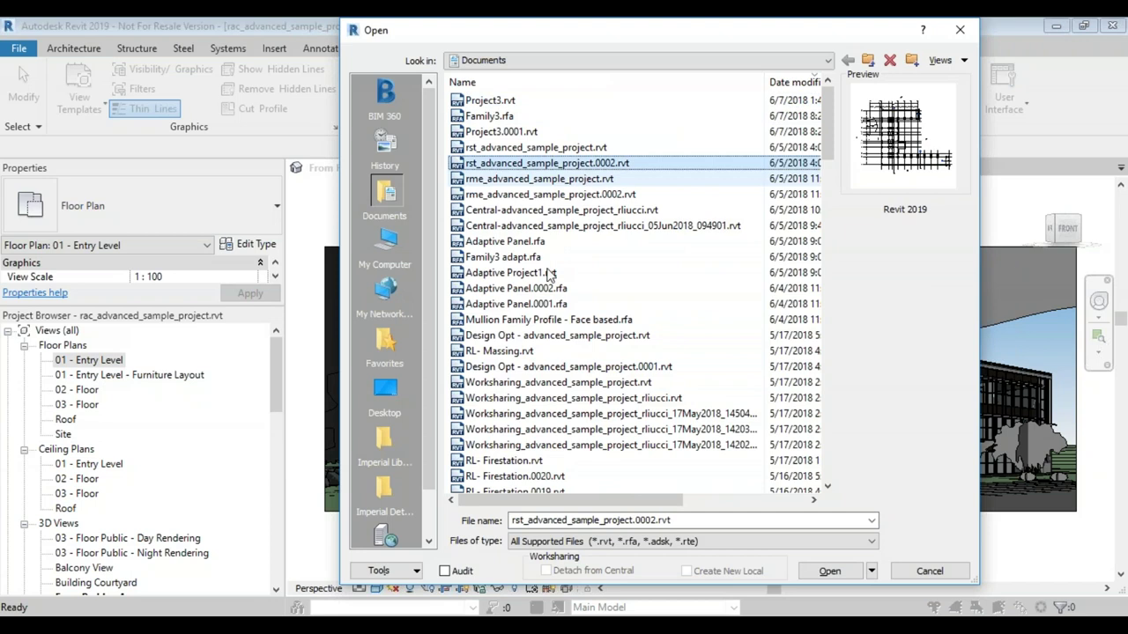
Check the Revit version of Mullion Family Profile - Face based.rfa before opening, and leave the file unopened.
{"action": "left_click", "coordinate": [550, 397]}
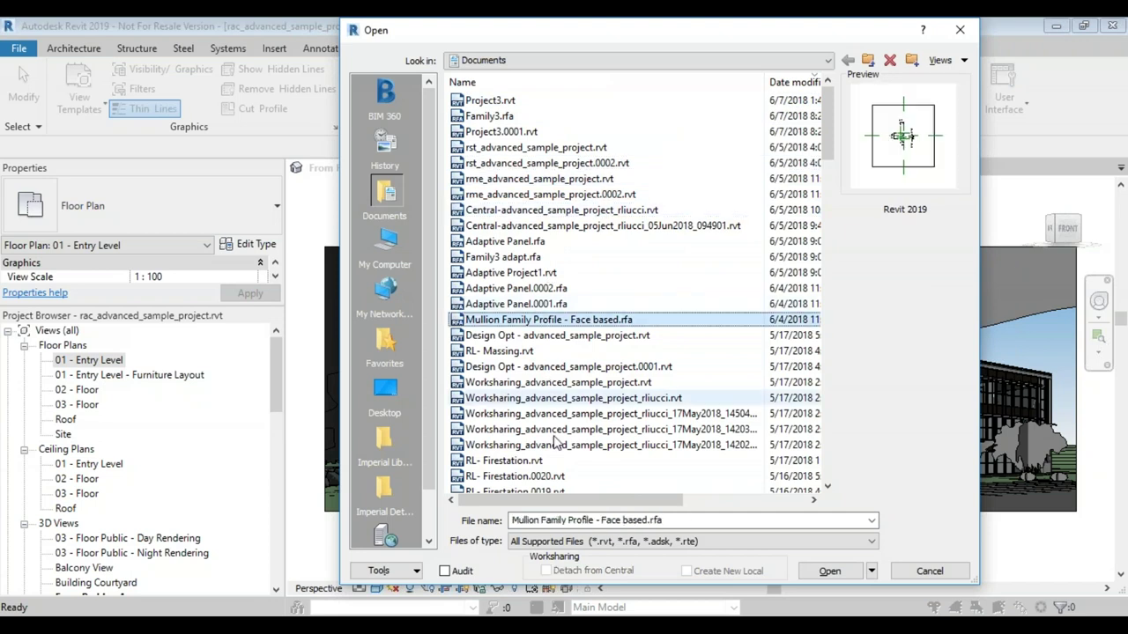
{"action": "left_click", "coordinate": [959, 30]}
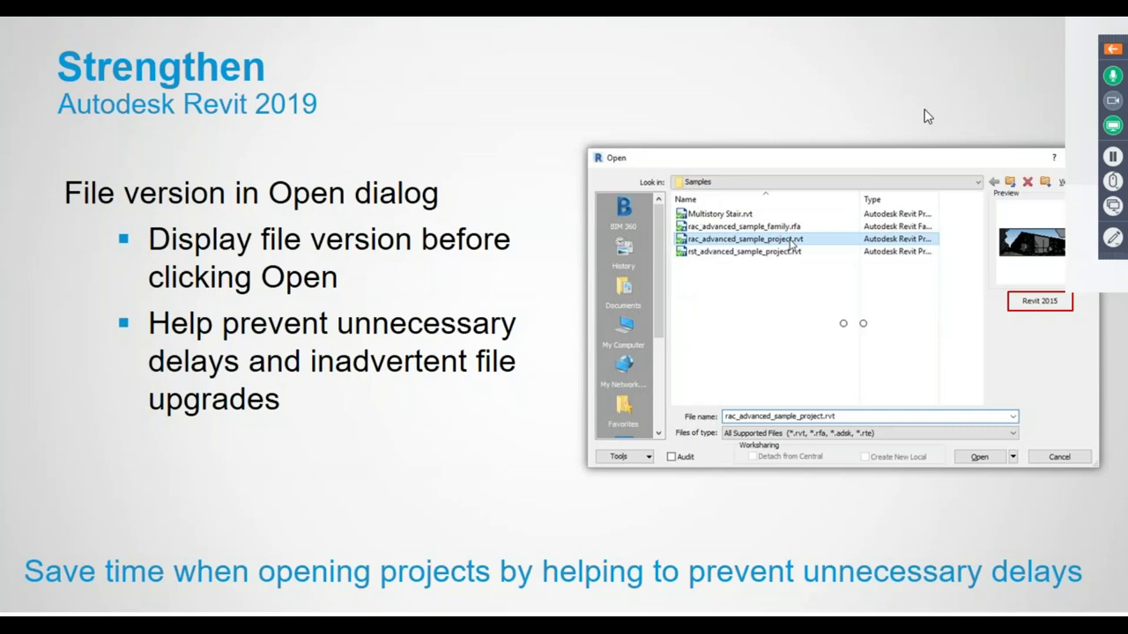
Advance the slide show to the Dimensions for curved objects in section views slide and switch back to Revit.
{"action": "key", "text": "Right"}
{"action": "key", "text": "Right"}
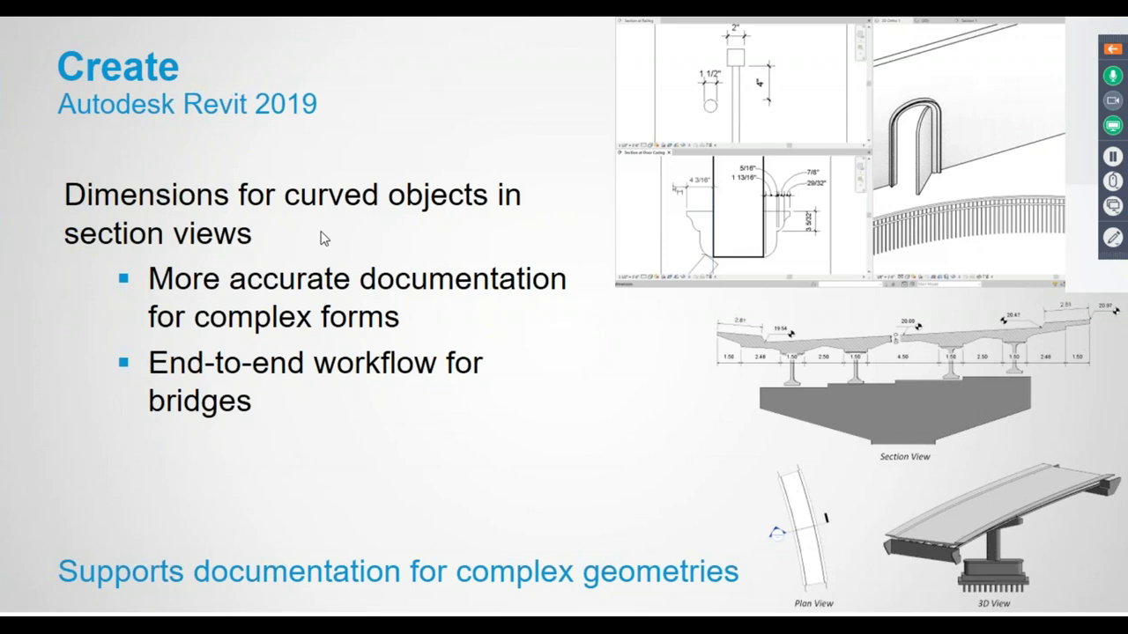
{"action": "key", "text": "alt+Tab"}
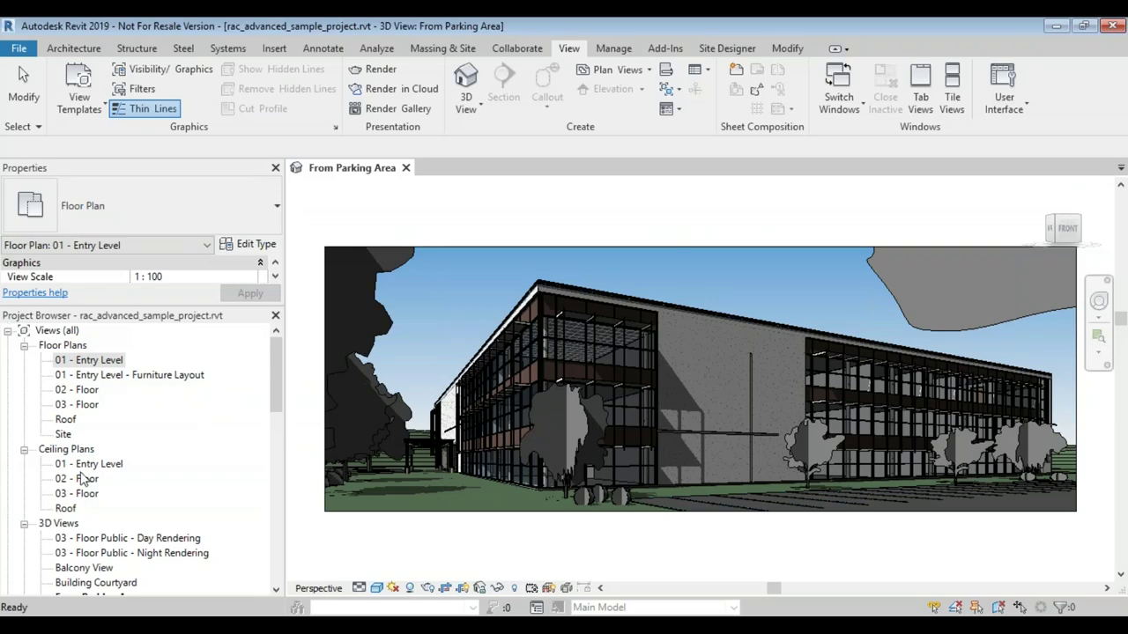
Open the 01 - Entry Level ceiling plan at the curved entrance canopy between grids B and E.
{"action": "double_click", "coordinate": [88, 465]}
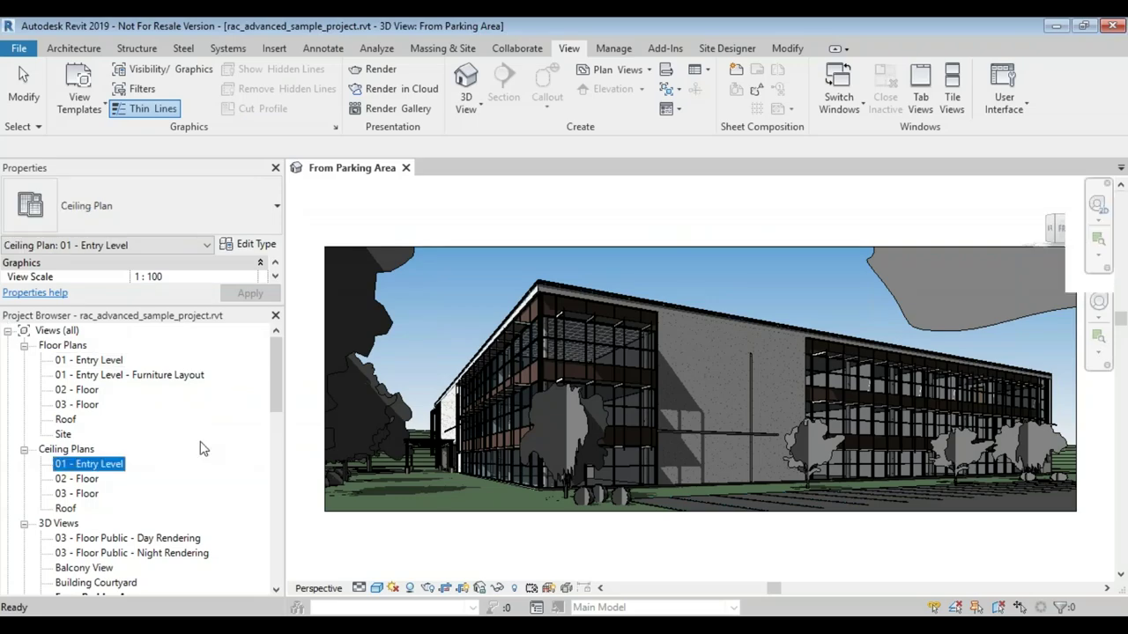
{"action": "scroll", "coordinate": [478, 323], "scroll_direction": "up", "scroll_amount": 2}
{"action": "scroll", "coordinate": [673, 332], "scroll_direction": "up", "scroll_amount": 1}
{"action": "middle_click_drag", "start_coordinate": [673, 332], "coordinate": [673, 402]}
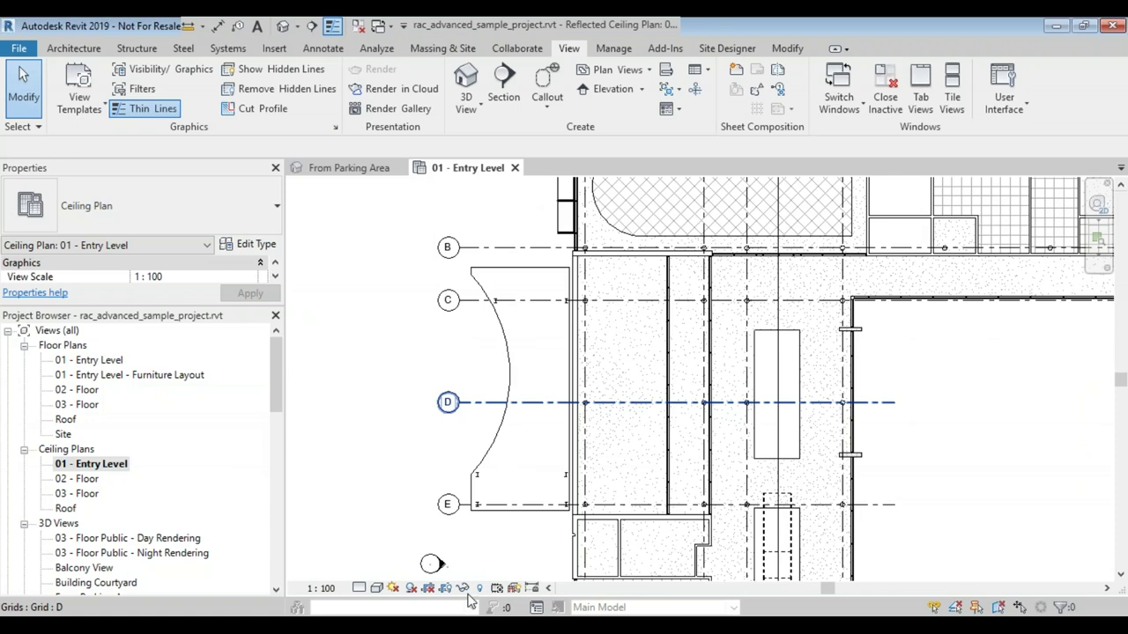
Reveal the hidden elements and unhide the structural framing category using one of the canopy's bar joists.
{"action": "key", "text": "r"}
{"action": "key", "text": "h"}
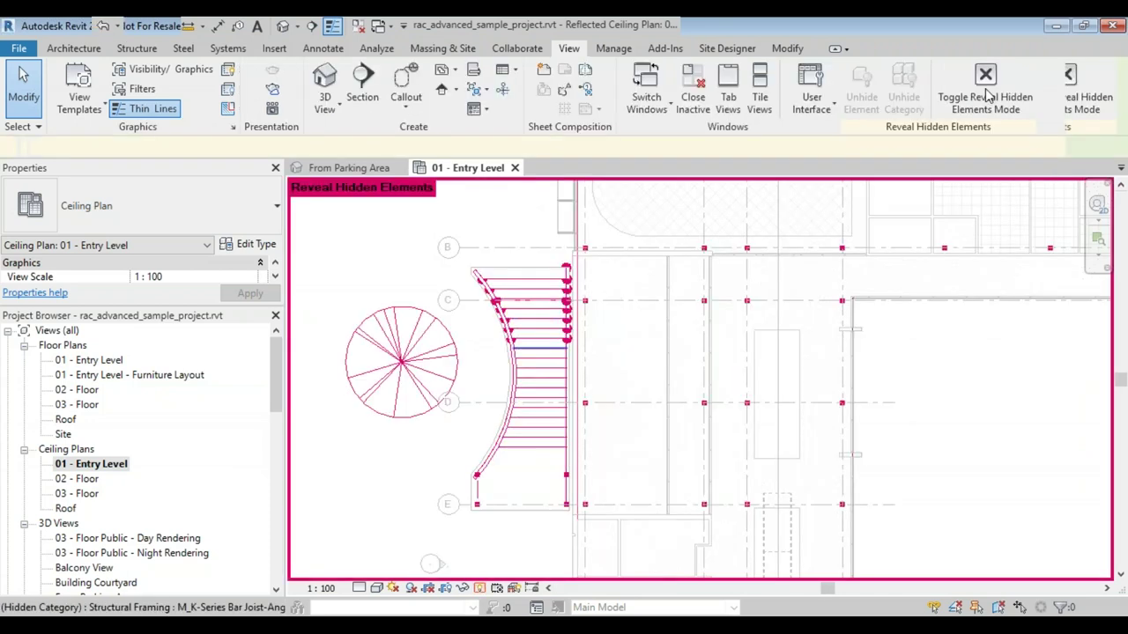
{"action": "left_click", "coordinate": [1066, 99]}
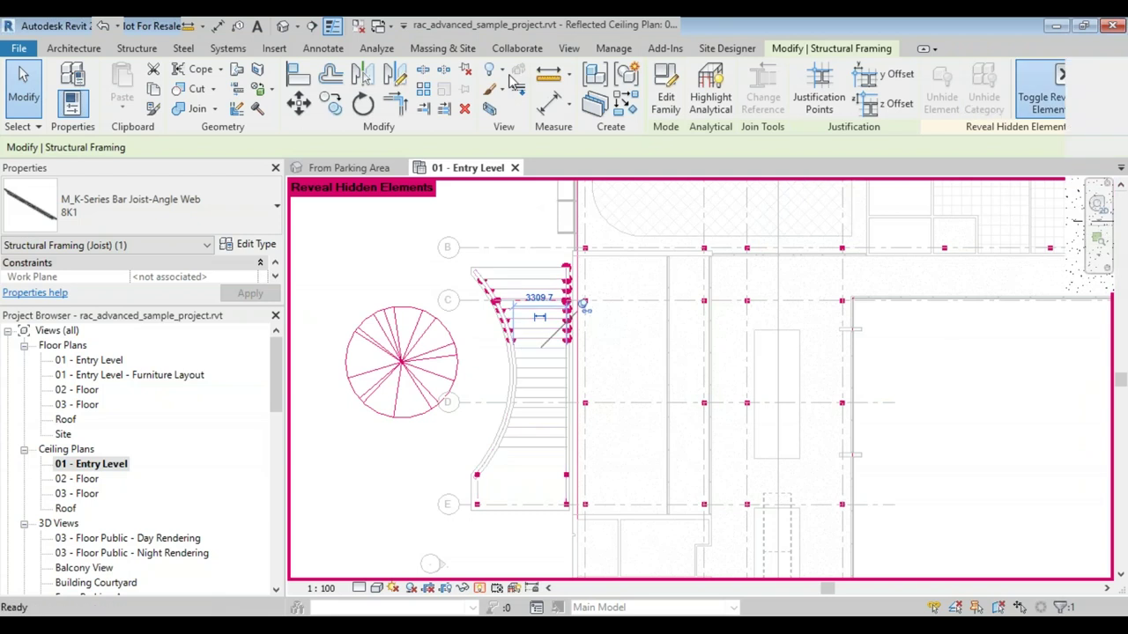
Create a horizontal Wall Section through the curved canopy between grids C and D, looking toward grid A.
{"action": "scroll", "coordinate": [454, 408], "scroll_direction": "up", "scroll_amount": 2}
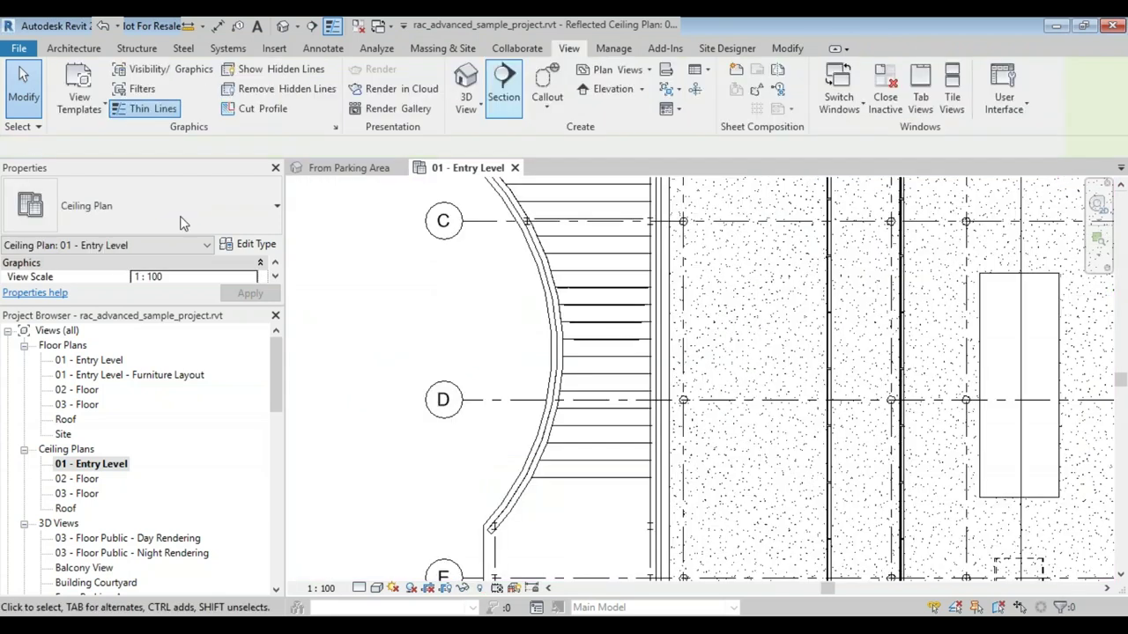
{"action": "left_click", "coordinate": [181, 218]}
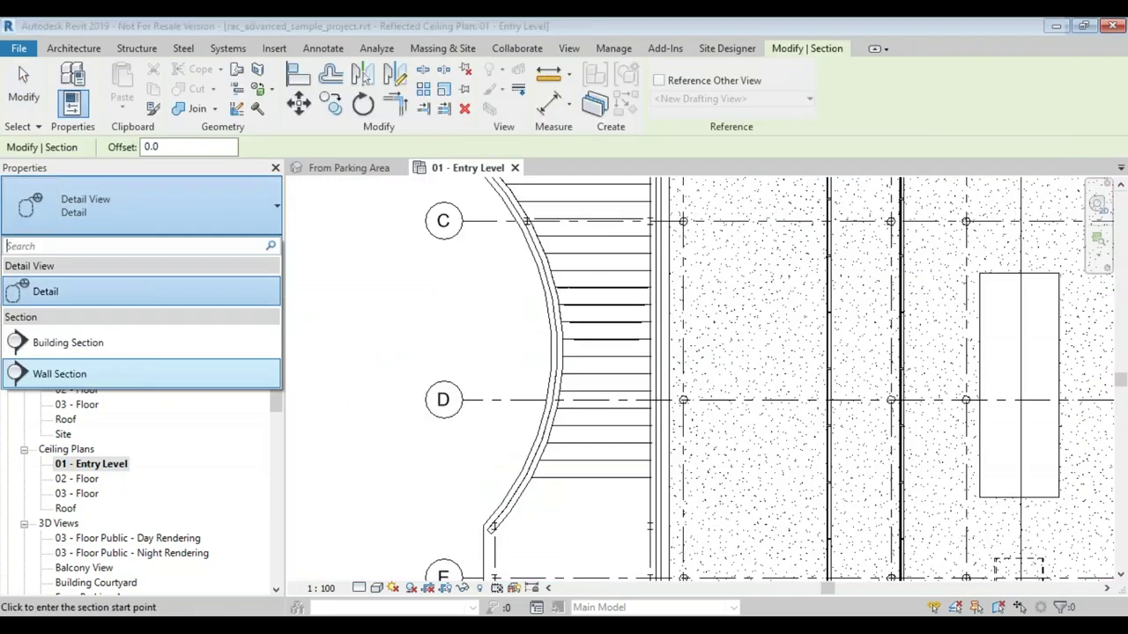
{"action": "left_click", "coordinate": [59, 374]}
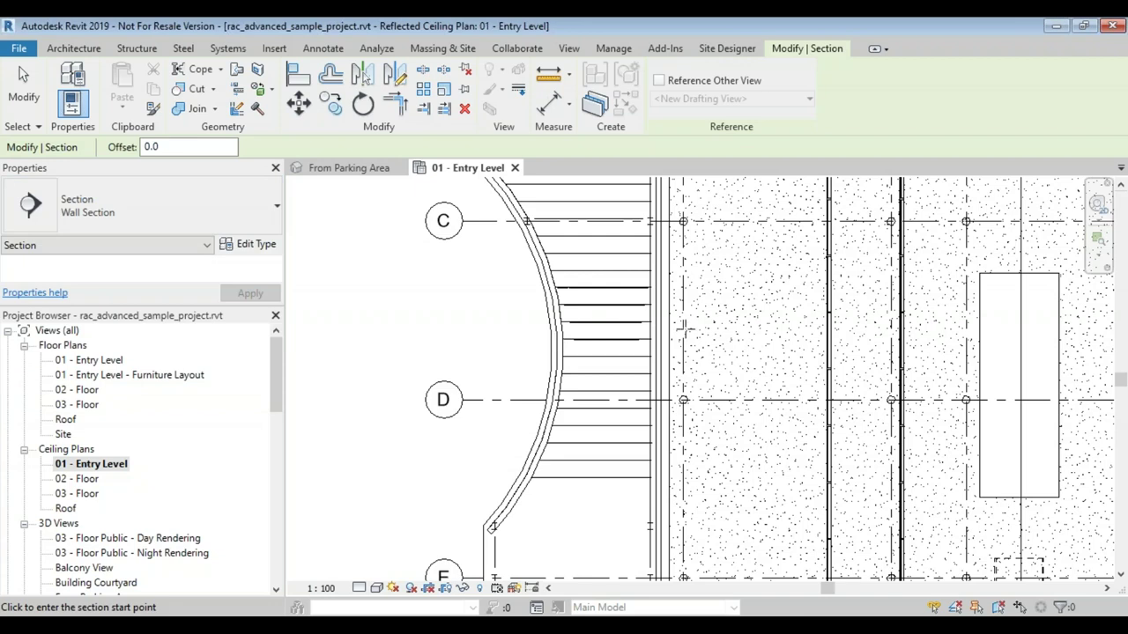
{"action": "left_click", "coordinate": [409, 325]}
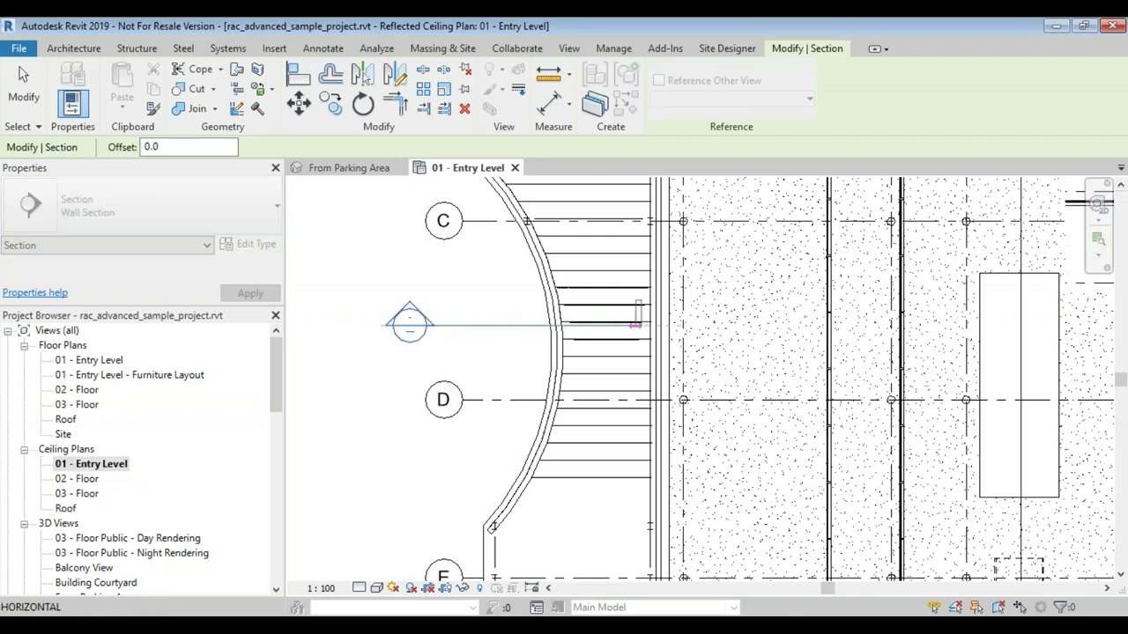
{"action": "left_click", "coordinate": [635, 325]}
{"action": "scroll", "coordinate": [634, 326], "scroll_direction": "down", "scroll_amount": 2}
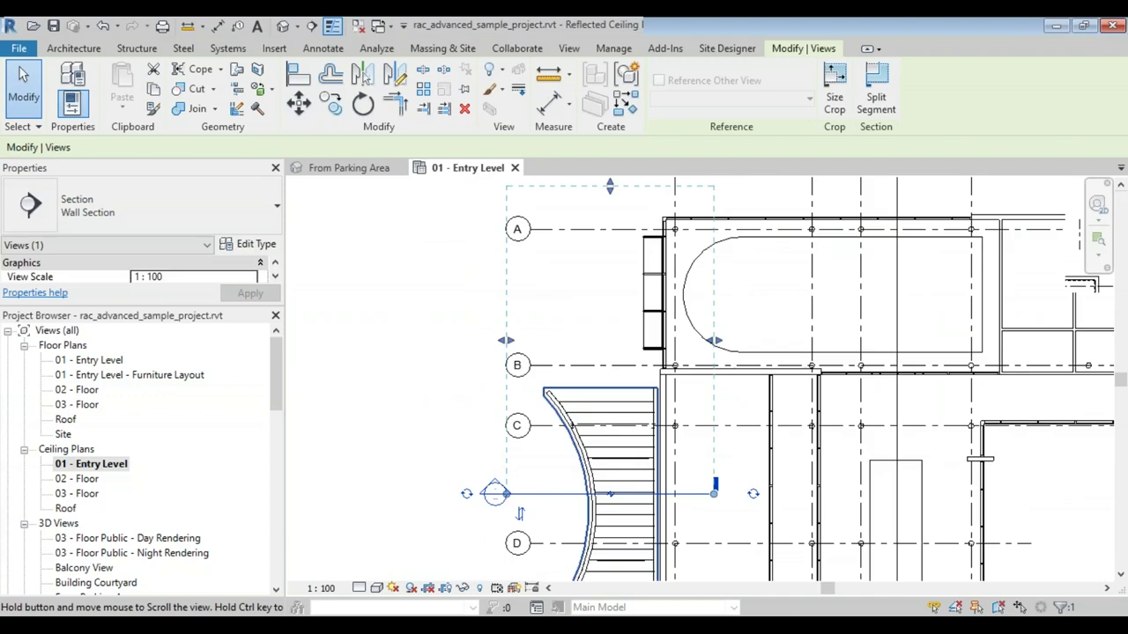
{"action": "scroll", "coordinate": [596, 393], "scroll_direction": "down", "scroll_amount": 1}
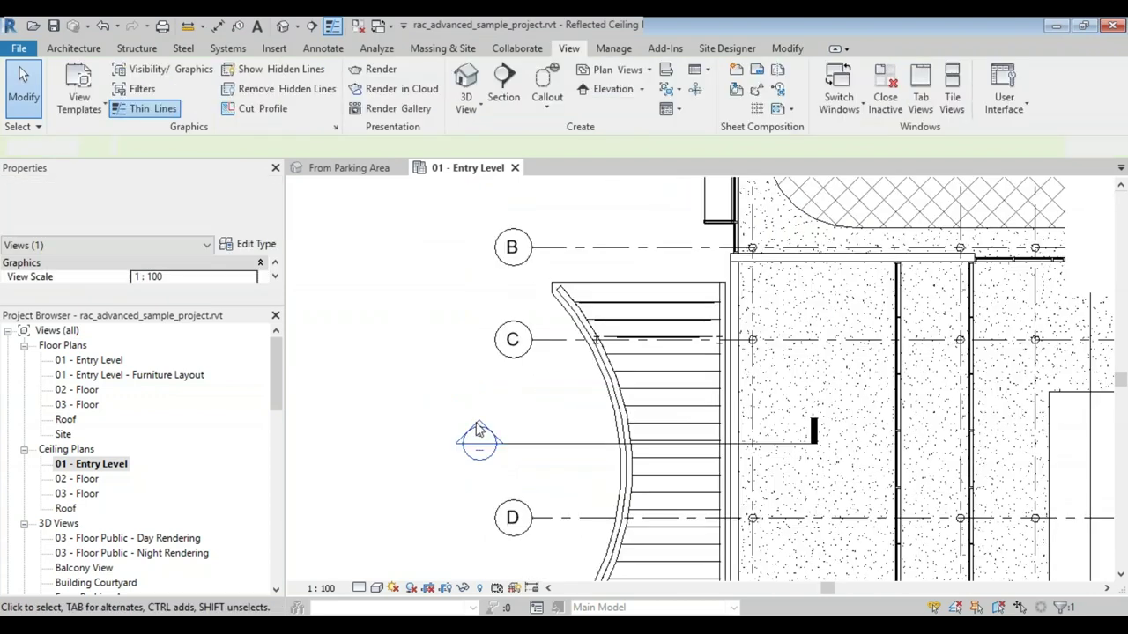
Open the new wall section's view and hide the tree's planting category in it.
{"action": "double_click", "coordinate": [478, 439]}
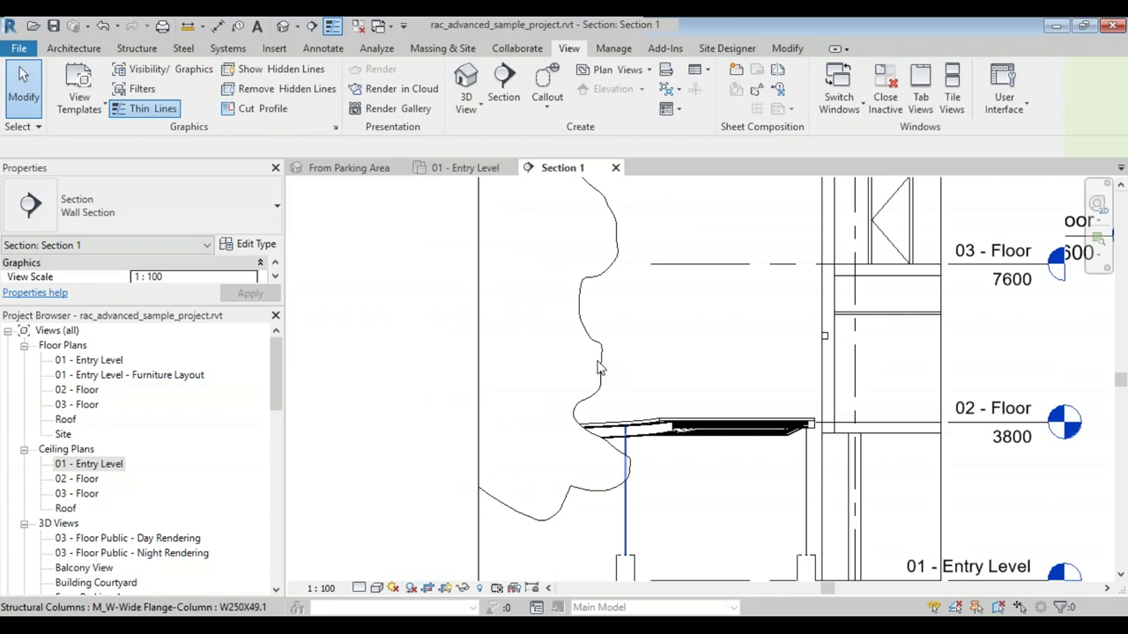
{"action": "scroll", "coordinate": [622, 445], "scroll_direction": "up", "scroll_amount": 1}
{"action": "right_click", "coordinate": [598, 368]}
{"action": "mouse_move", "coordinate": [686, 328]}
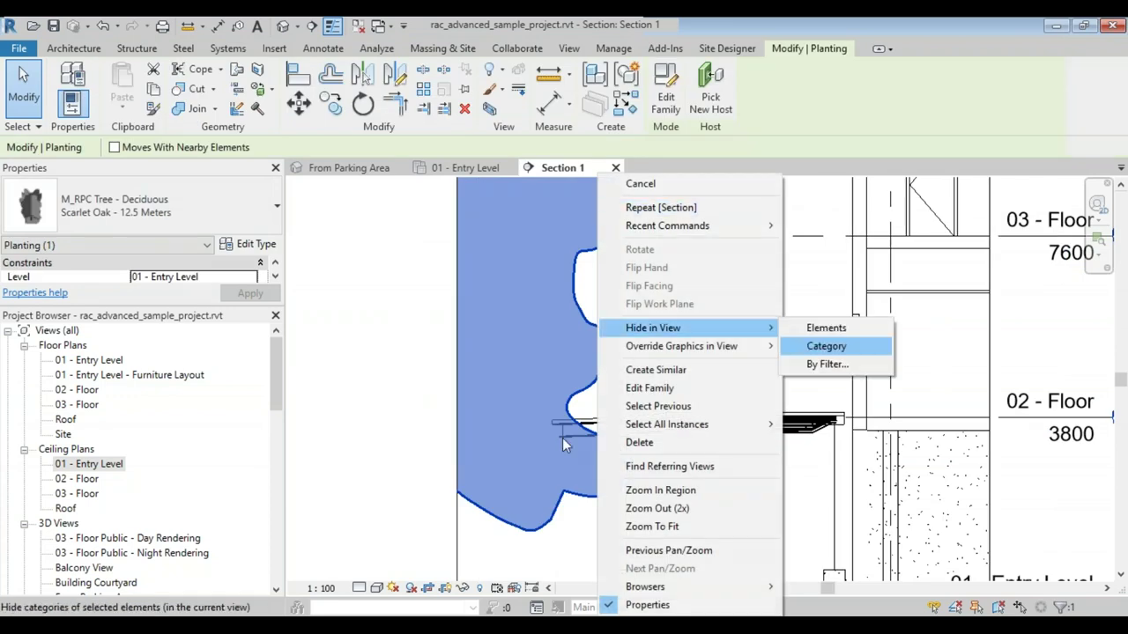
{"action": "key", "text": "Return"}
{"action": "scroll", "coordinate": [608, 483], "scroll_direction": "up", "scroll_amount": 3}
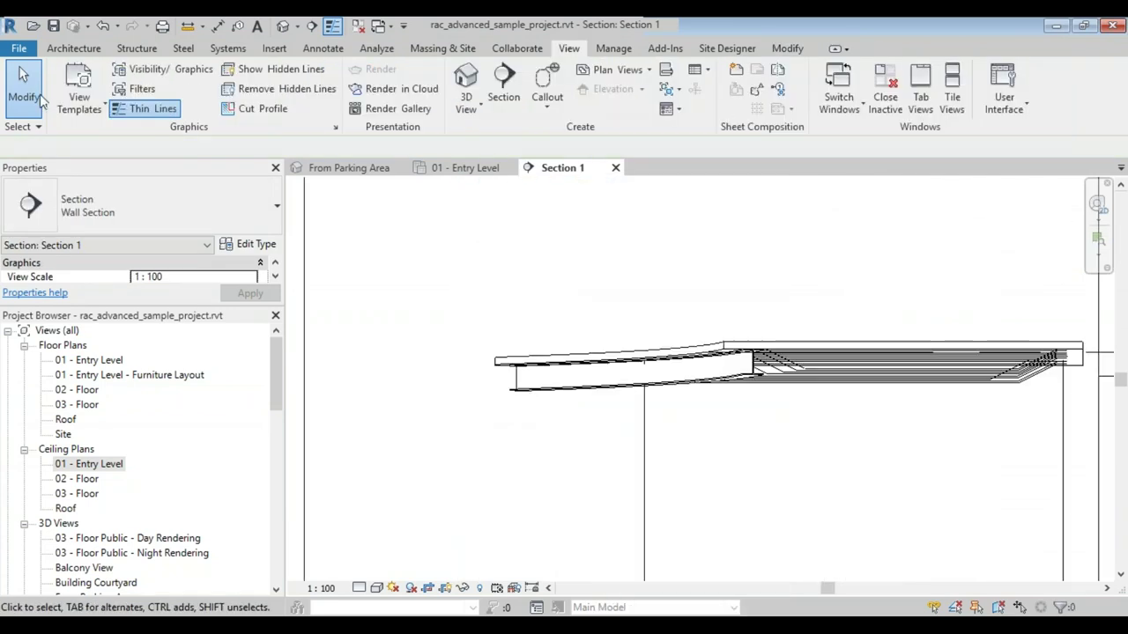
Place an aligned dimension above the canopy between the curved beam's outer end and its cut web.
{"action": "key", "text": "d"}
{"action": "key", "text": "i"}
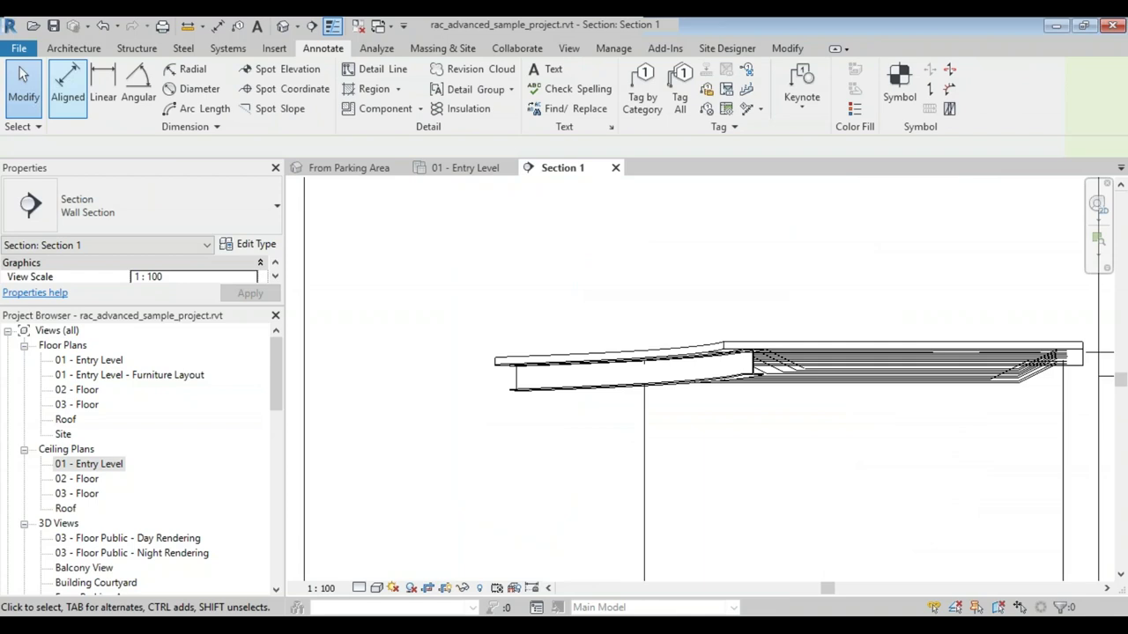
{"action": "left_click", "coordinate": [518, 381]}
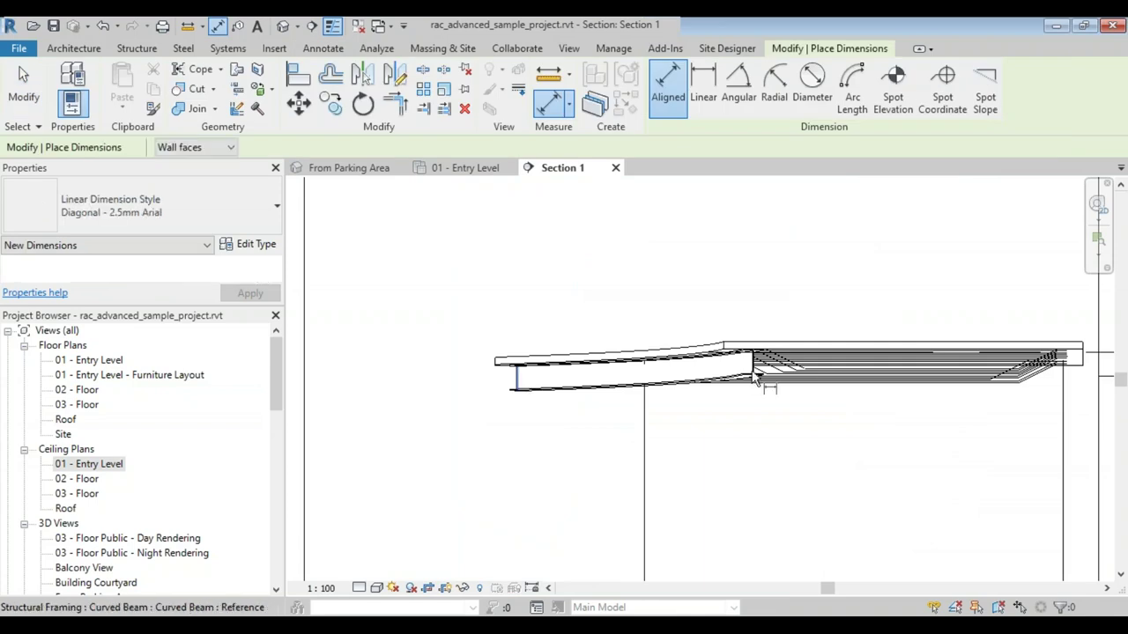
{"action": "scroll", "coordinate": [758, 378], "scroll_direction": "up", "scroll_amount": 4}
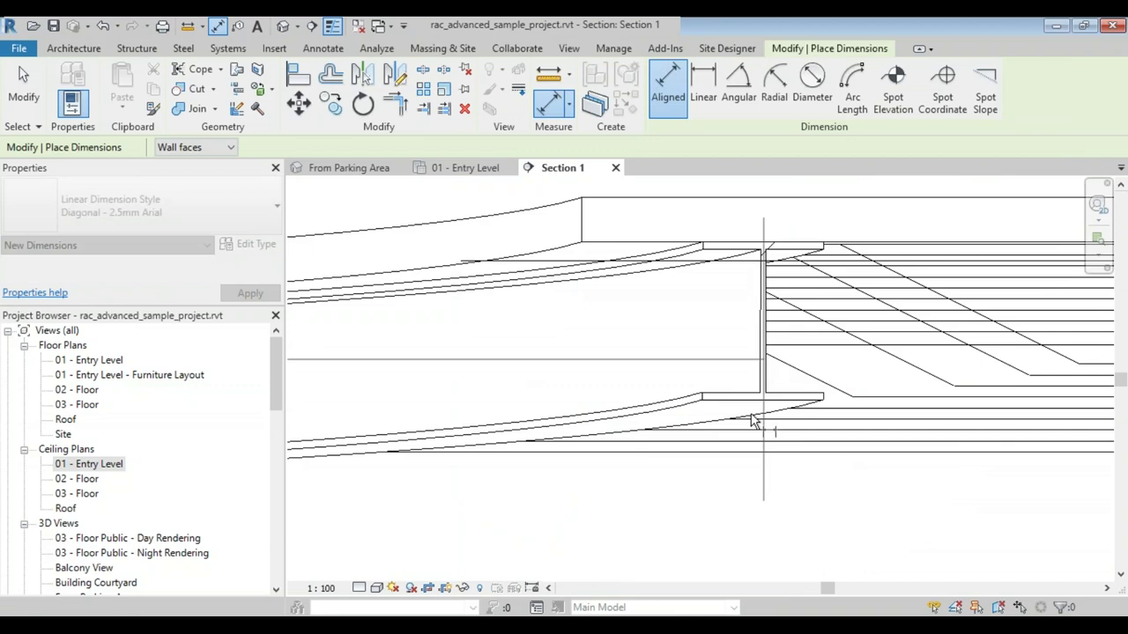
{"action": "scroll", "coordinate": [755, 418], "scroll_direction": "down", "scroll_amount": 4}
{"action": "scroll", "coordinate": [755, 401], "scroll_direction": "up", "scroll_amount": 3}
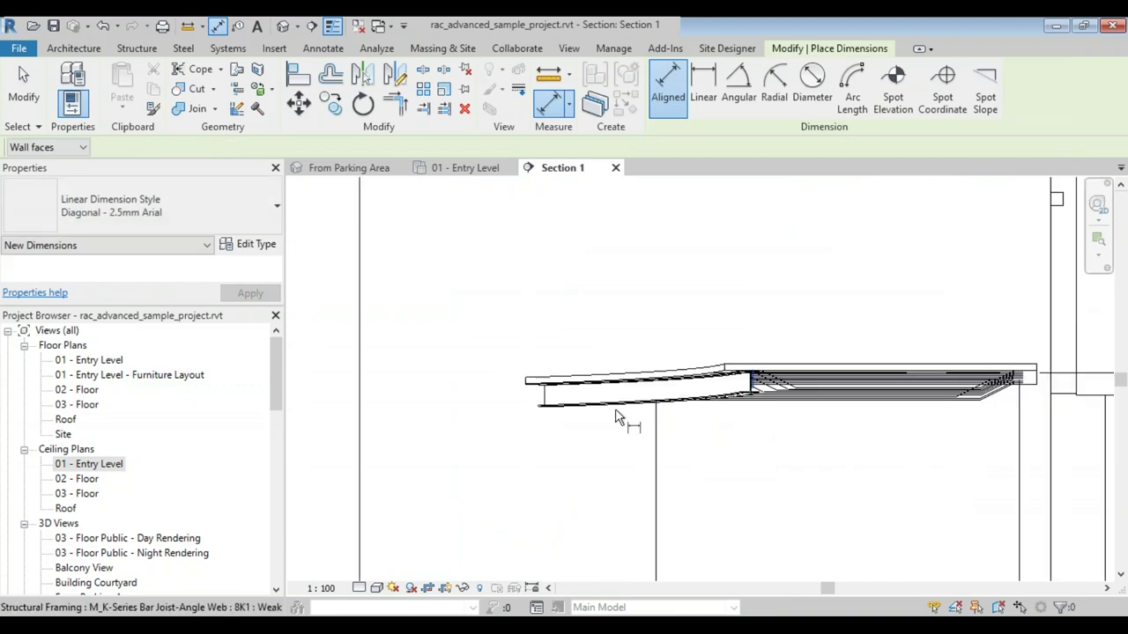
{"action": "left_click", "coordinate": [543, 394]}
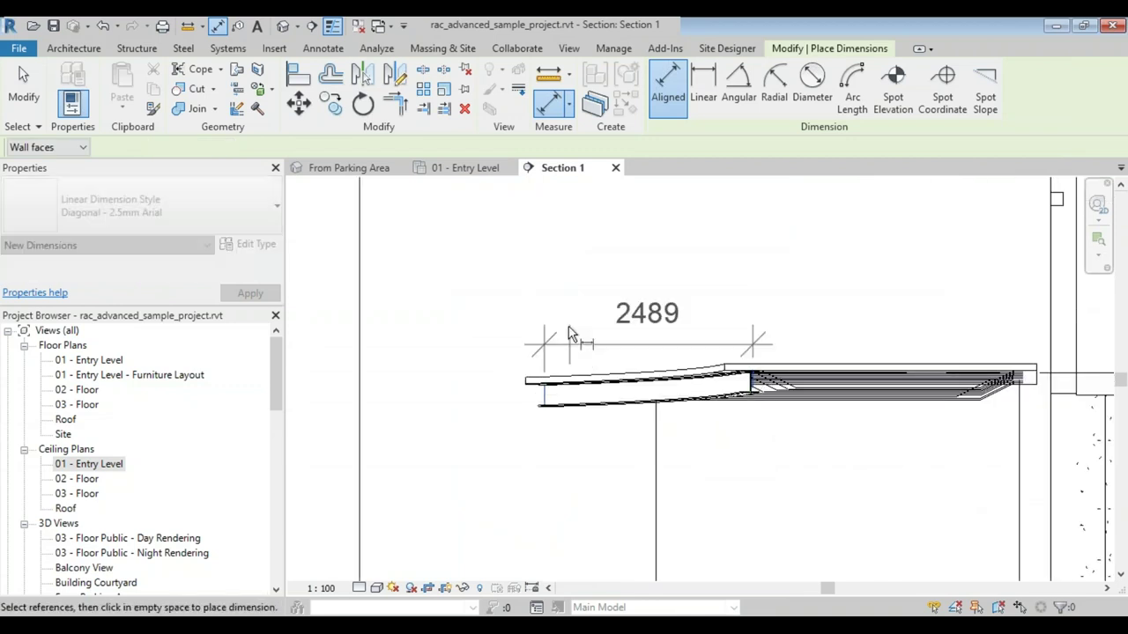
{"action": "left_click", "coordinate": [570, 332]}
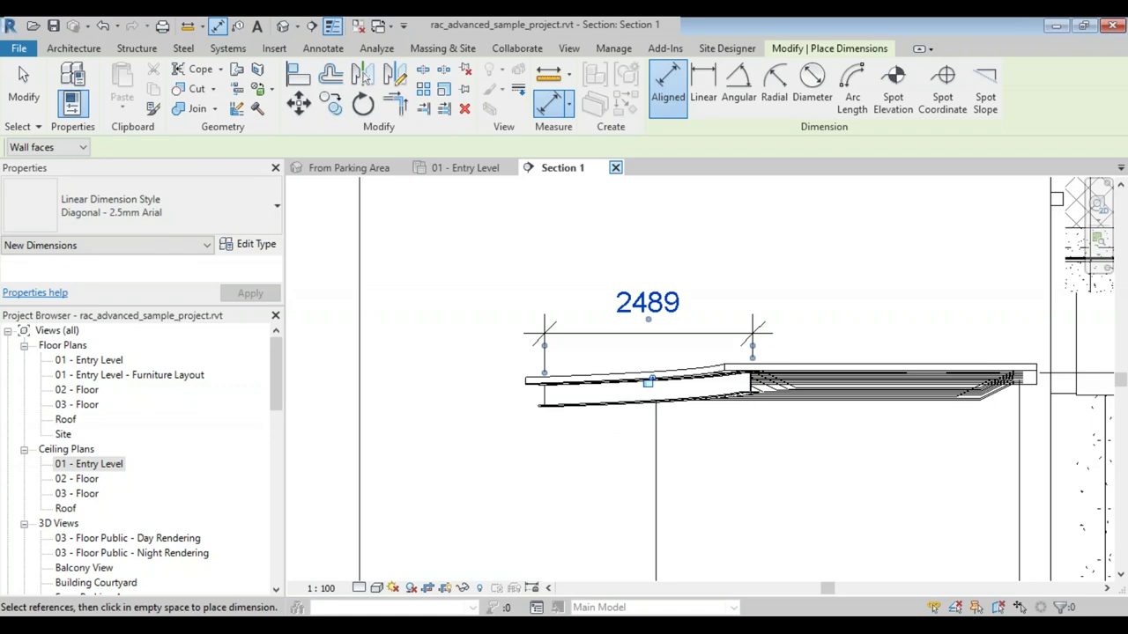
Close the Section 1 view and return to the section line crossing the curved beam in the ceiling plan.
{"action": "left_click", "coordinate": [615, 167]}
{"action": "scroll", "coordinate": [637, 428], "scroll_direction": "up", "scroll_amount": 3}
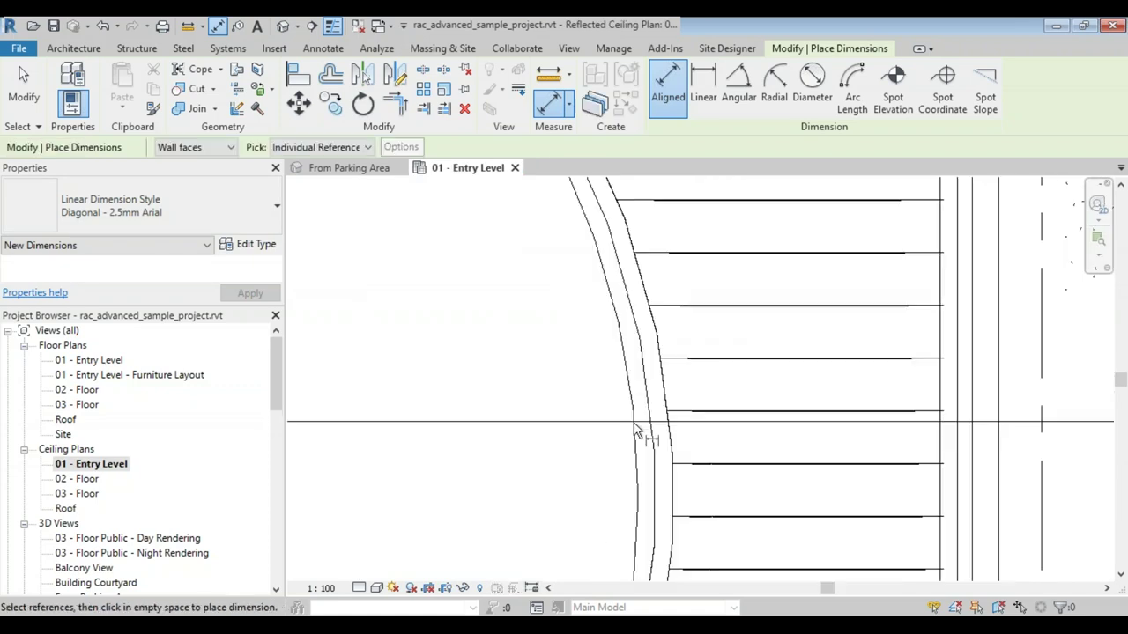
{"action": "scroll", "coordinate": [637, 430], "scroll_direction": "down", "scroll_amount": 3}
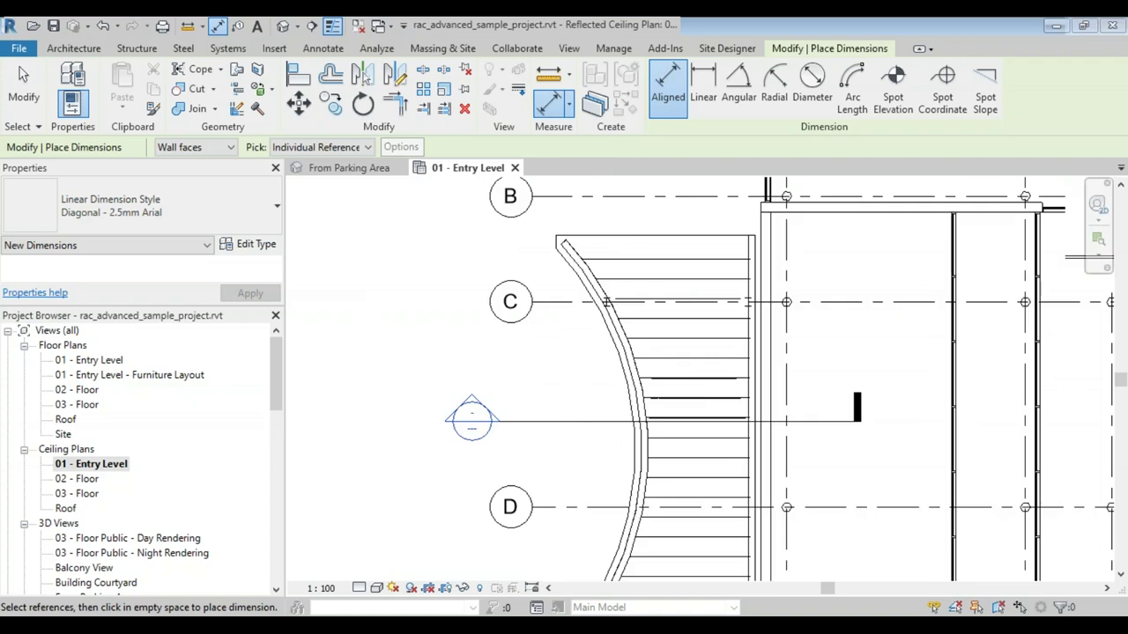
Advance the slide show to the Split railings slide and switch back to Revit.
{"action": "key", "text": "alt+Tab"}
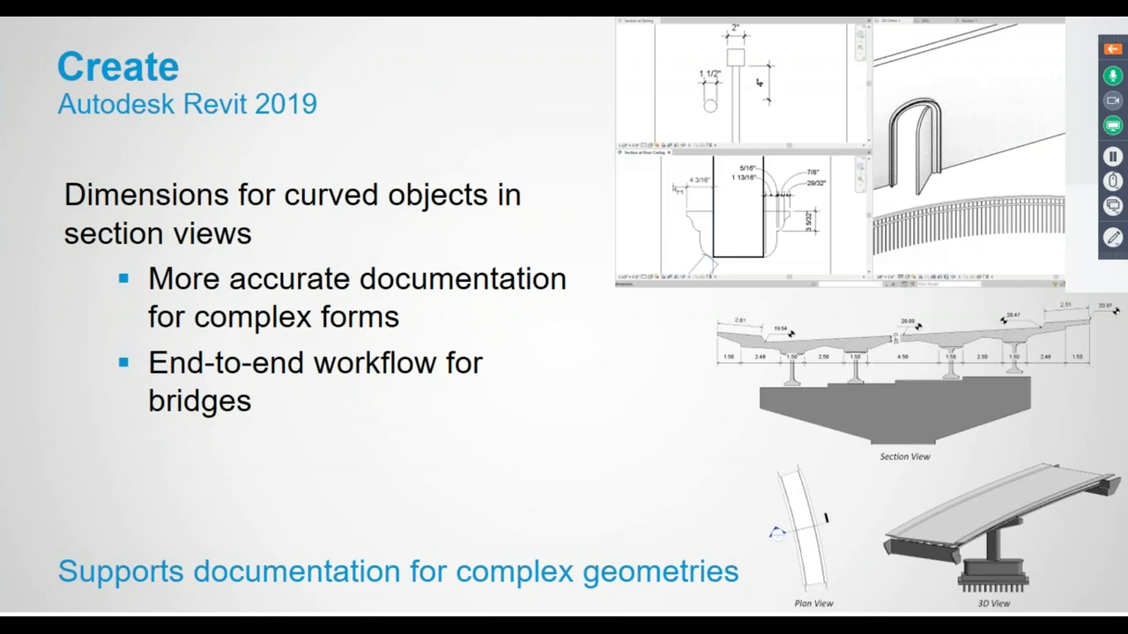
{"action": "key", "text": "Right"}
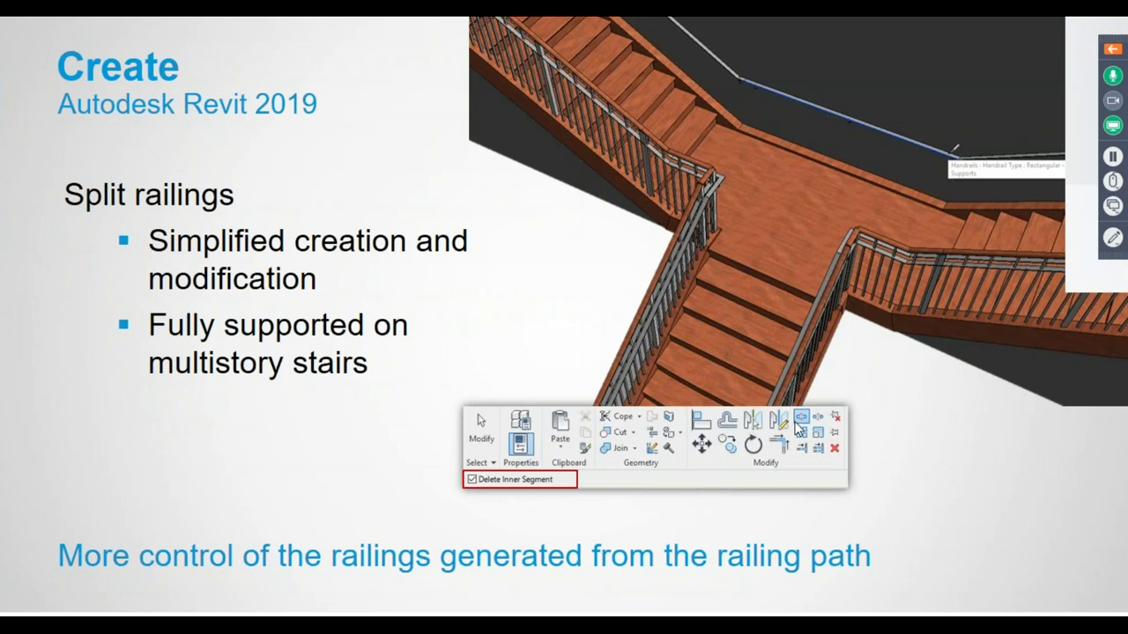
{"action": "key", "text": "ctrl"}
{"action": "key", "text": "ctrl"}
{"action": "key", "text": "ctrl"}
{"action": "key", "text": "ctrl"}
{"action": "key", "text": "alt+Tab"}
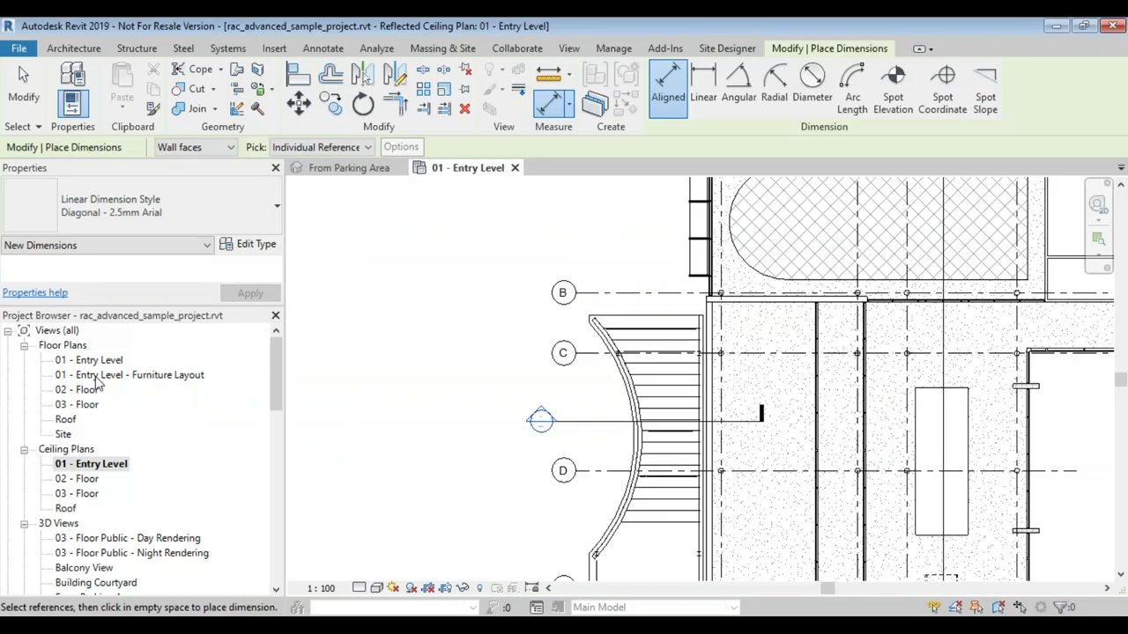
Open the recent Railing Samples.rvt project.
{"action": "scroll", "coordinate": [595, 393], "scroll_direction": "down", "scroll_amount": 2}
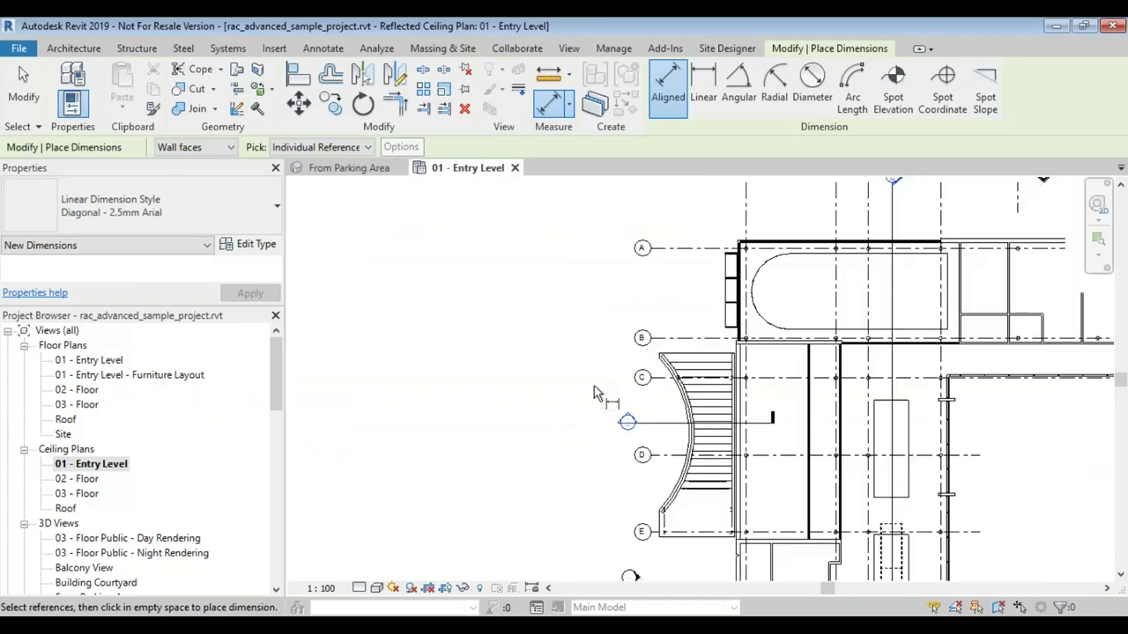
{"action": "scroll", "coordinate": [594, 393], "scroll_direction": "down", "scroll_amount": 2}
{"action": "left_click", "coordinate": [18, 48]}
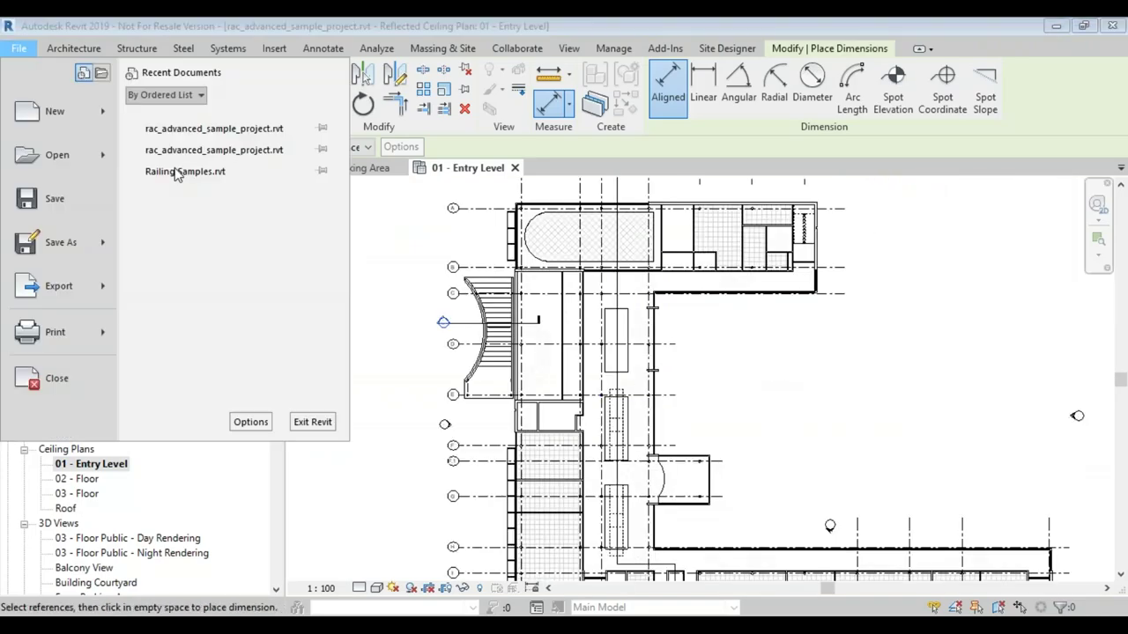
{"action": "left_click", "coordinate": [176, 173]}
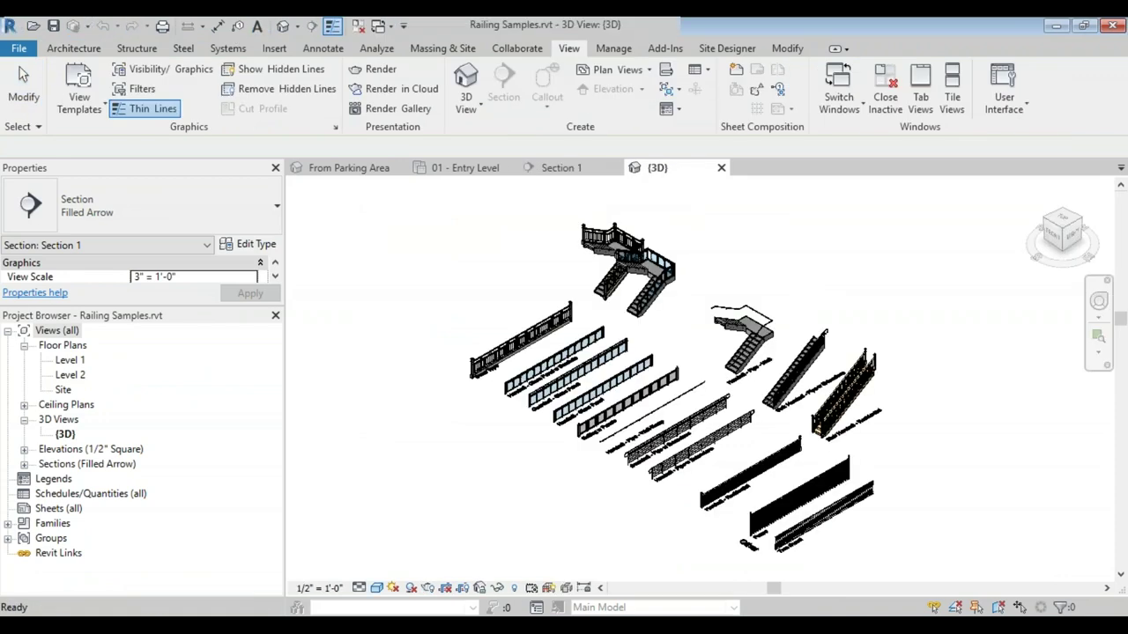
Split the Deco Type railing at two points along its length with Delete Inner Segment enabled, leaving a gap in the middle.
{"action": "scroll", "coordinate": [731, 401], "scroll_direction": "up", "scroll_amount": 4}
{"action": "middle_click_drag", "start_coordinate": [732, 401], "coordinate": [670, 352], "text": "shift"}
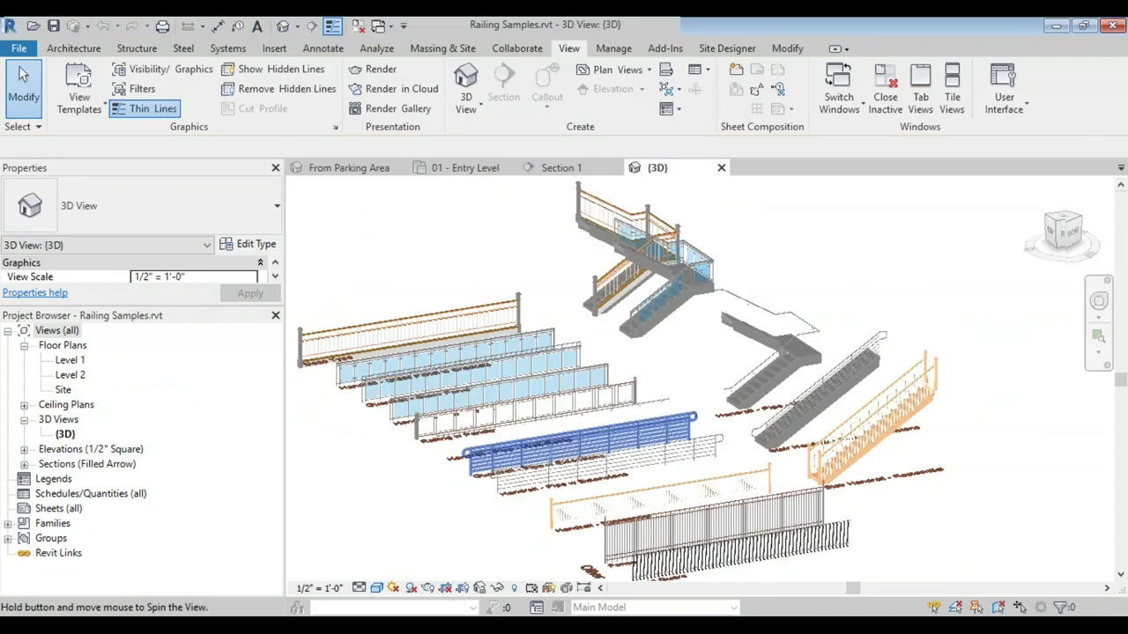
{"action": "middle_click_drag", "start_coordinate": [599, 440], "coordinate": [473, 345], "text": "shift"}
{"action": "scroll", "coordinate": [615, 253], "scroll_direction": "up", "scroll_amount": 3}
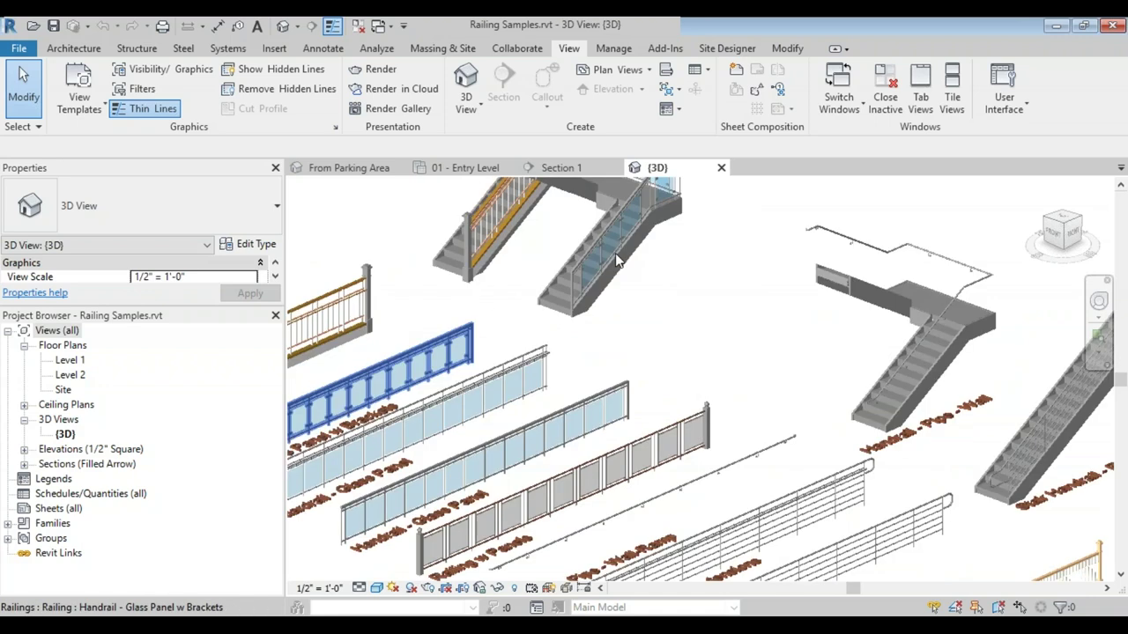
{"action": "scroll", "coordinate": [835, 397], "scroll_direction": "up", "scroll_amount": 2}
{"action": "scroll", "coordinate": [833, 390], "scroll_direction": "up", "scroll_amount": 1}
{"action": "middle_click_drag", "start_coordinate": [833, 389], "coordinate": [1075, 486]}
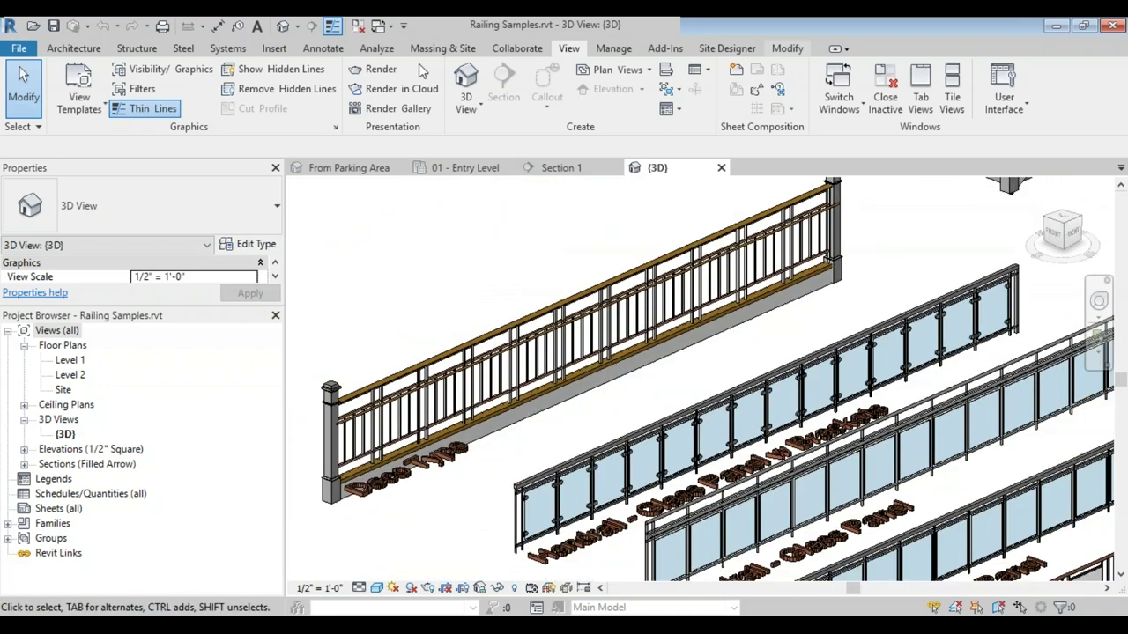
{"action": "scroll", "coordinate": [418, 64], "scroll_direction": "down", "scroll_amount": 4}
{"action": "left_click", "coordinate": [363, 76]}
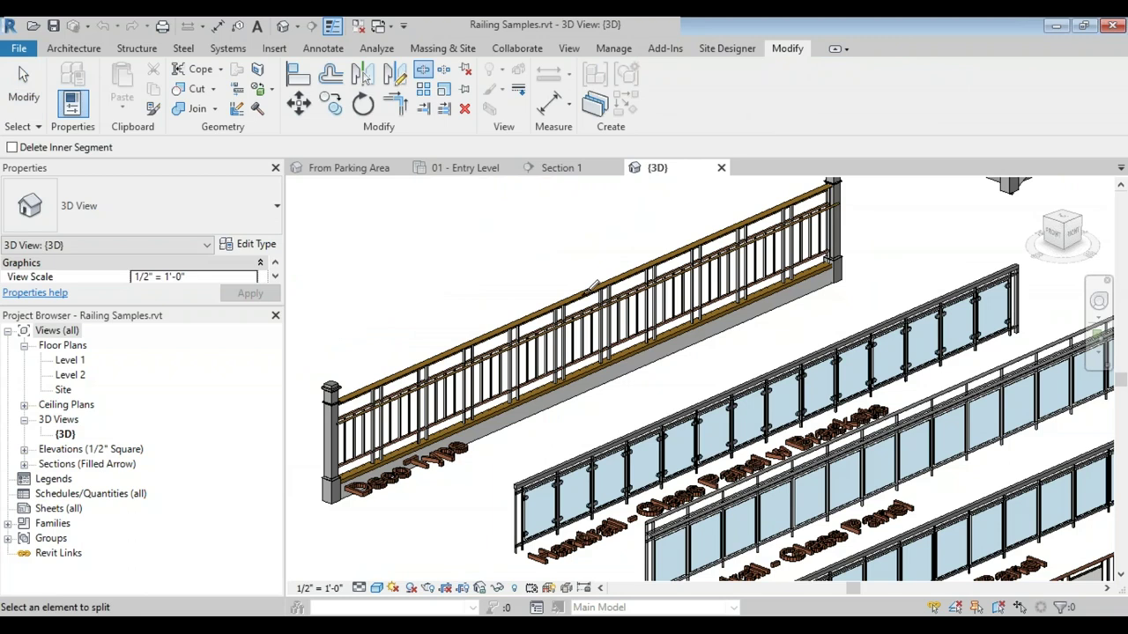
{"action": "left_click", "coordinate": [12, 147]}
{"action": "left_click", "coordinate": [632, 282]}
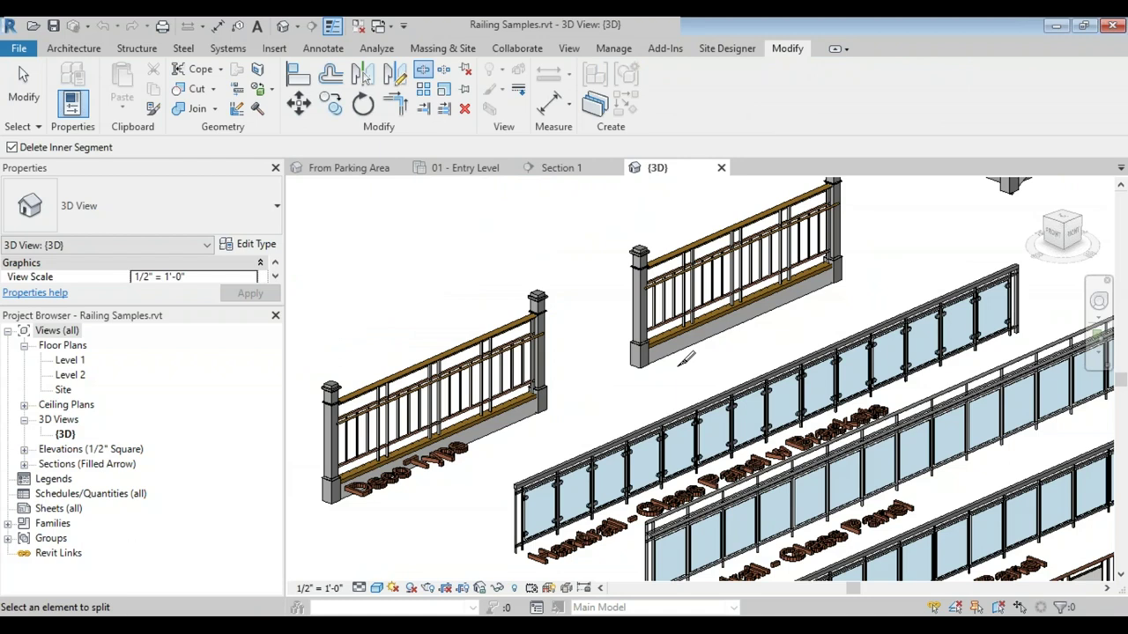
Split the Handrail - Pipe w Extensions railing with its inner segment deleted, and split its far piece again with Delete Inner Segment disabled.
{"action": "middle_click_drag", "start_coordinate": [659, 381], "coordinate": [373, 235]}
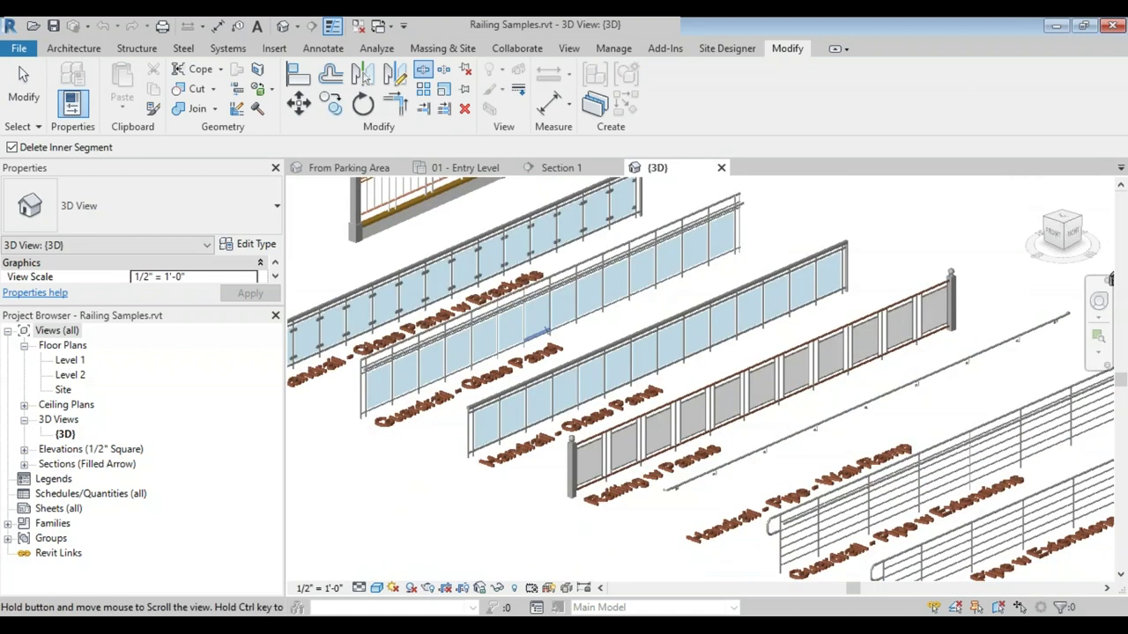
{"action": "middle_click_drag", "start_coordinate": [546, 332], "coordinate": [513, 325]}
{"action": "middle_click_drag", "start_coordinate": [798, 403], "coordinate": [604, 319]}
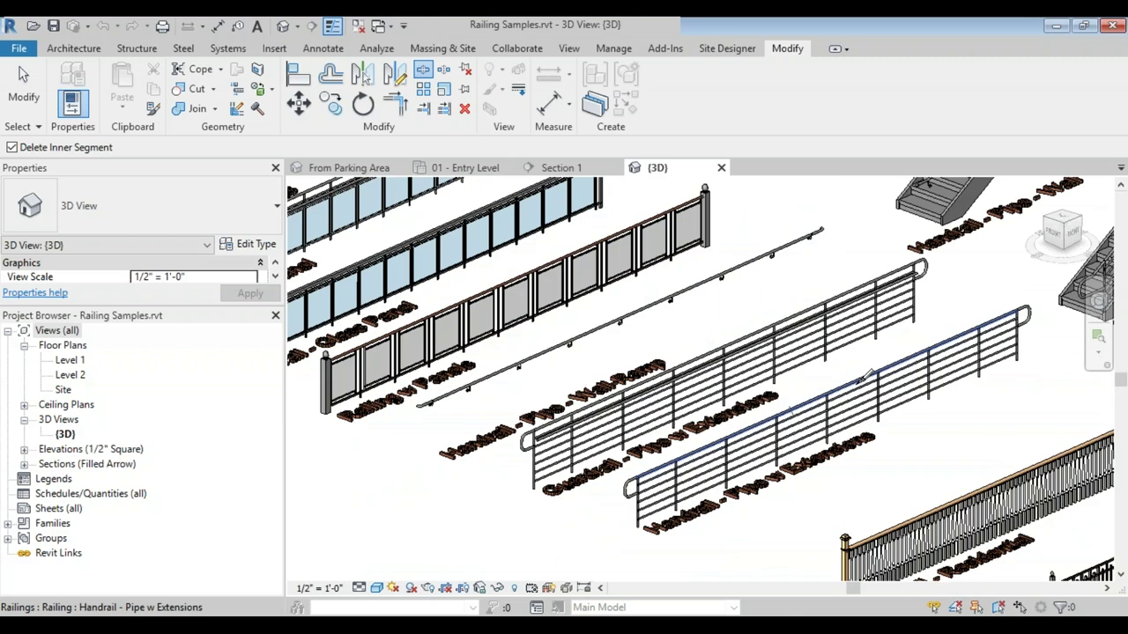
{"action": "middle_click_drag", "start_coordinate": [841, 467], "coordinate": [791, 438]}
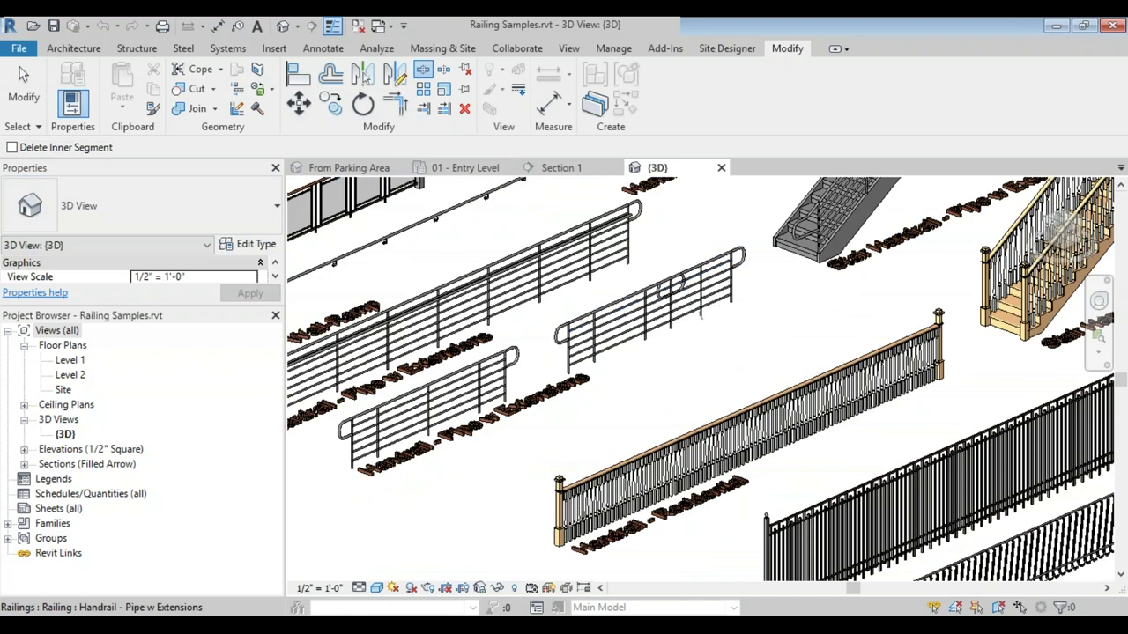
{"action": "key", "text": "Escape"}
Move the short end piece of the split pipe handrail away from the adjoining piece.
{"action": "left_click_drag", "start_coordinate": [702, 290], "coordinate": [755, 324]}
{"action": "key", "text": "Escape"}
{"action": "scroll", "coordinate": [753, 296], "scroll_direction": "up", "scroll_amount": 3}
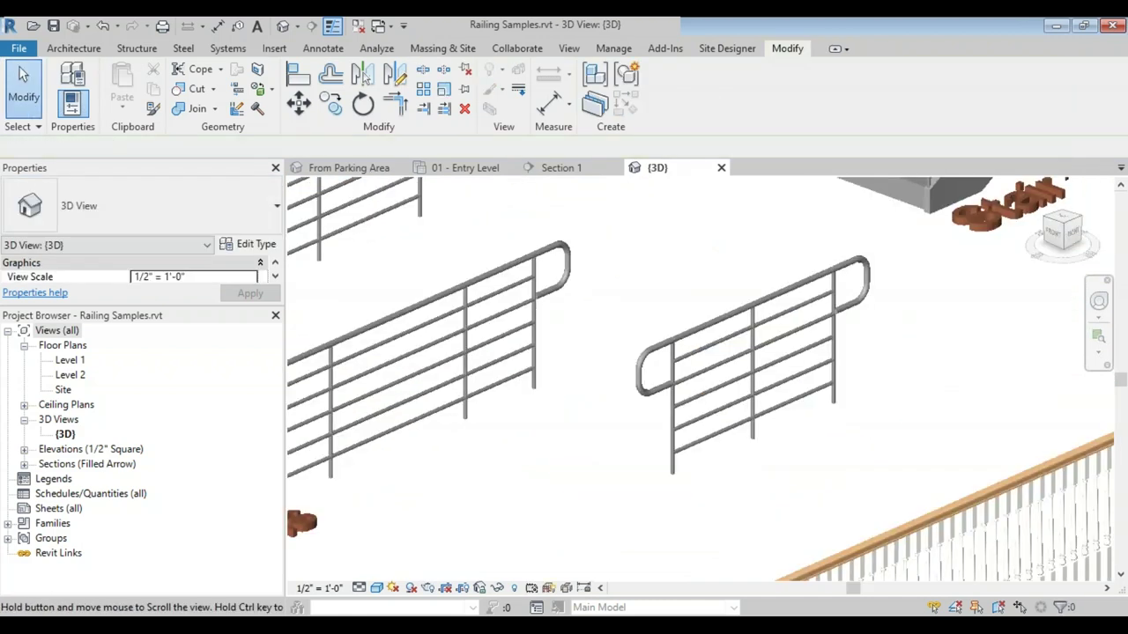
{"action": "middle_click_drag", "start_coordinate": [850, 364], "coordinate": [850, 347]}
Inspect the end posts at the gap in the Deco Type railing and activate the Split Element tool.
{"action": "scroll", "coordinate": [850, 346], "scroll_direction": "down", "scroll_amount": 4}
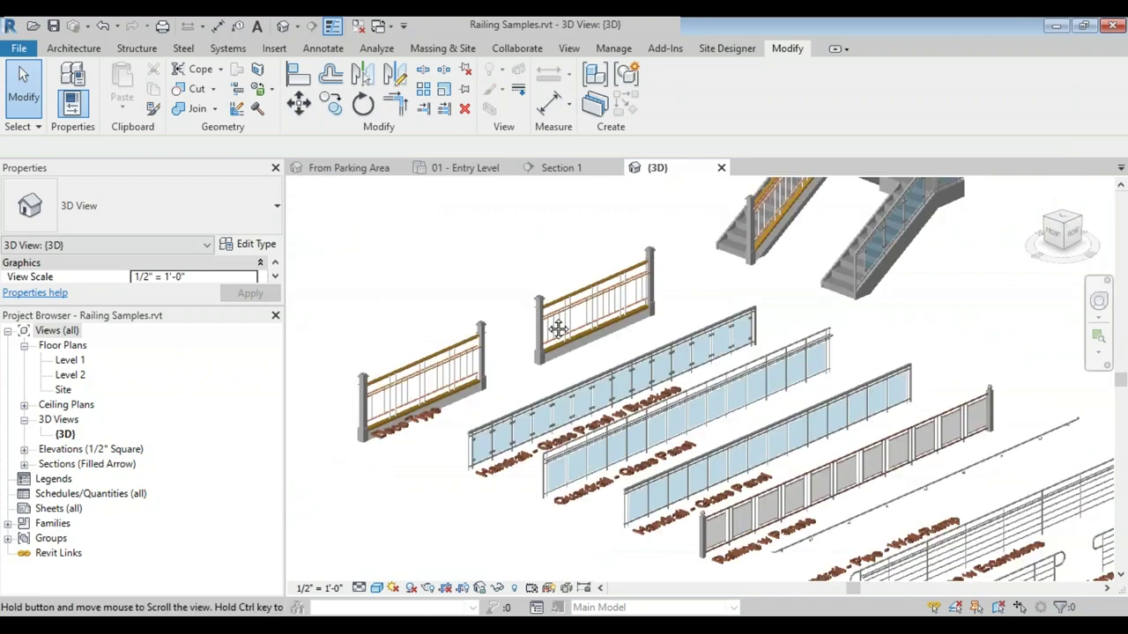
{"action": "scroll", "coordinate": [558, 327], "scroll_direction": "up", "scroll_amount": 3}
{"action": "middle_click_drag", "start_coordinate": [558, 338], "coordinate": [558, 319]}
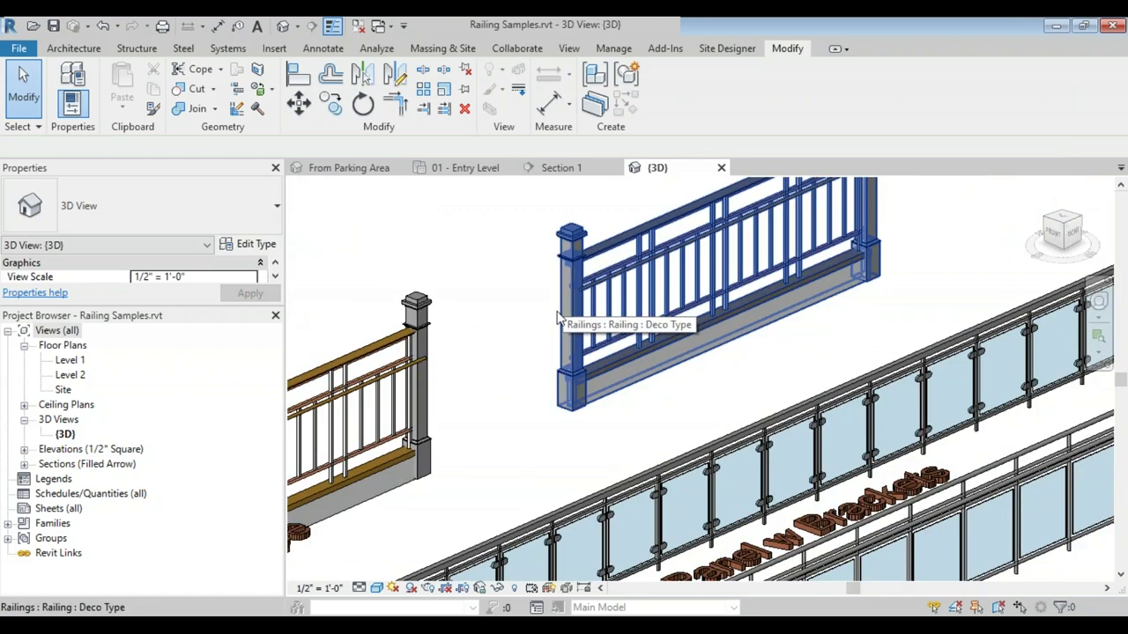
{"action": "scroll", "coordinate": [557, 319], "scroll_direction": "down", "scroll_amount": 1}
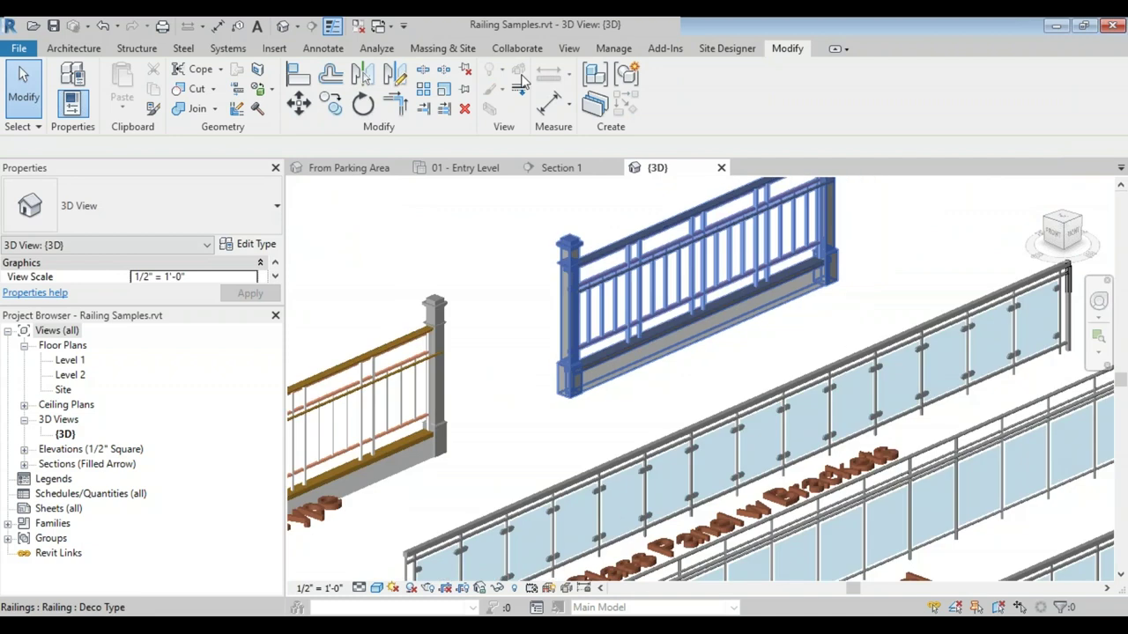
{"action": "left_click", "coordinate": [364, 76]}
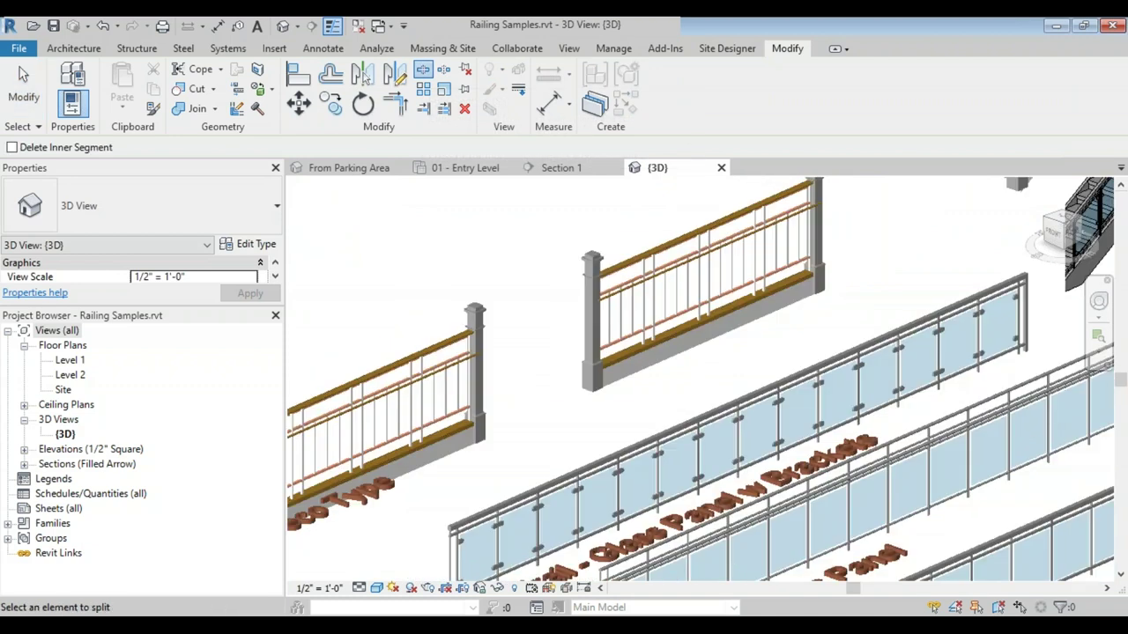
{"action": "scroll", "coordinate": [741, 356], "scroll_direction": "down", "scroll_amount": 2}
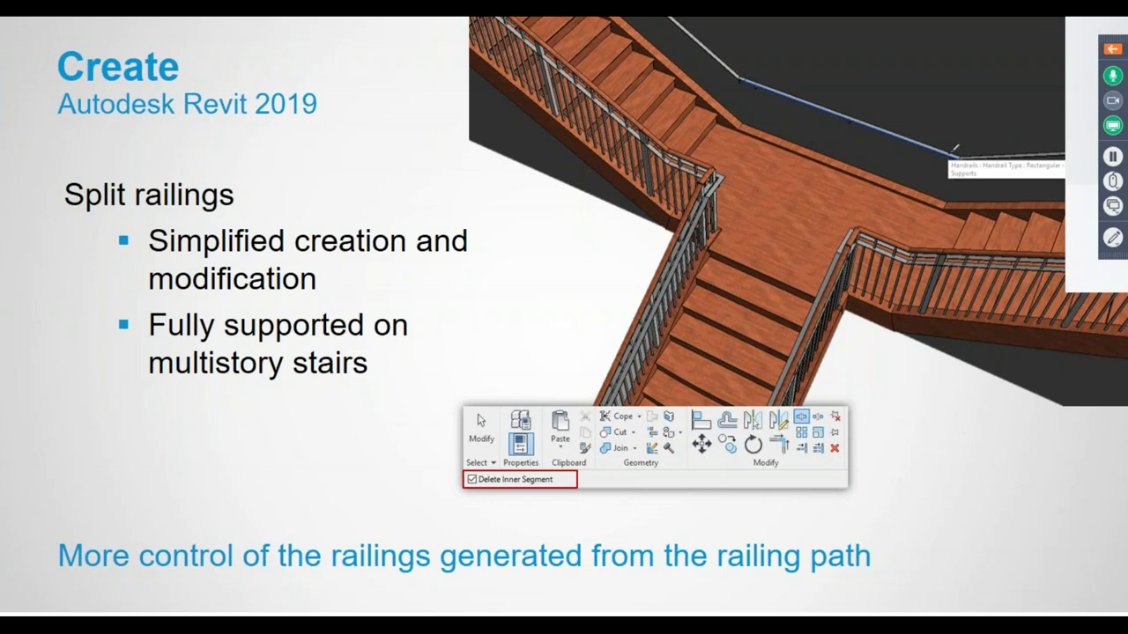
Advance the slide show to the Detailed Steel Design slide.
{"action": "key", "text": "Right"}
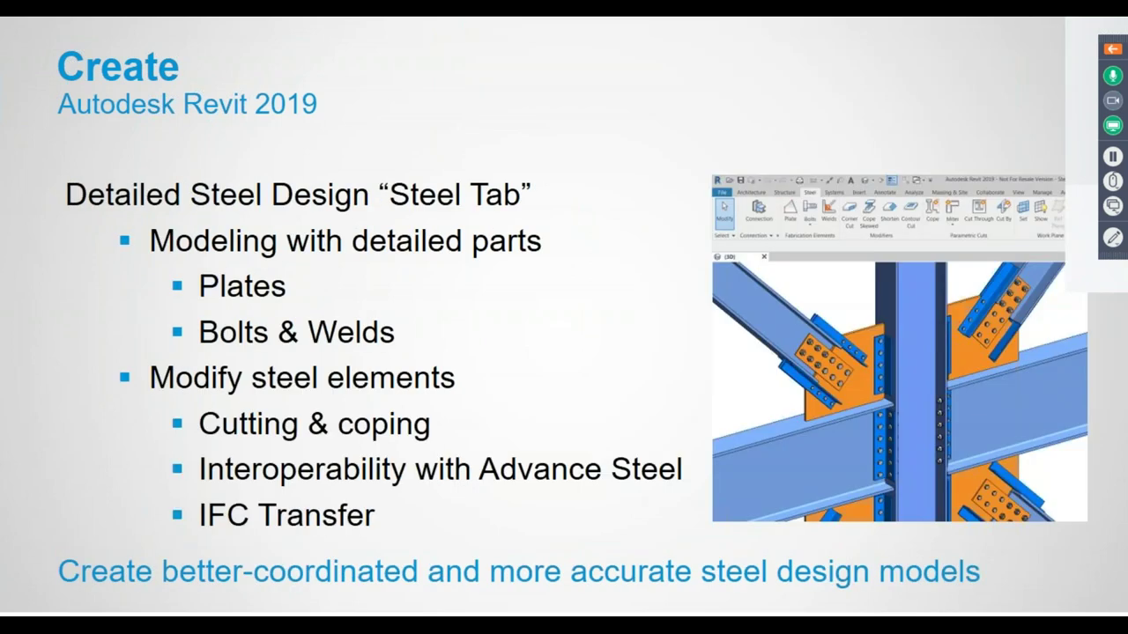
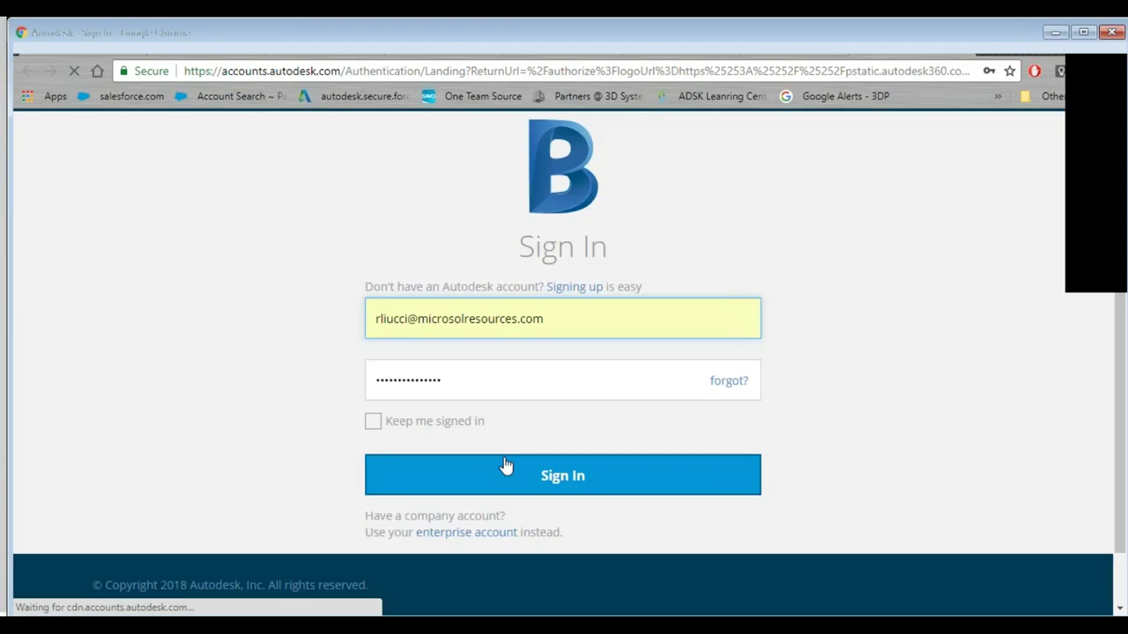
Sign in to the BIM 360 Team site in Chrome with the prefilled account credentials.
{"action": "left_click", "coordinate": [505, 466]}
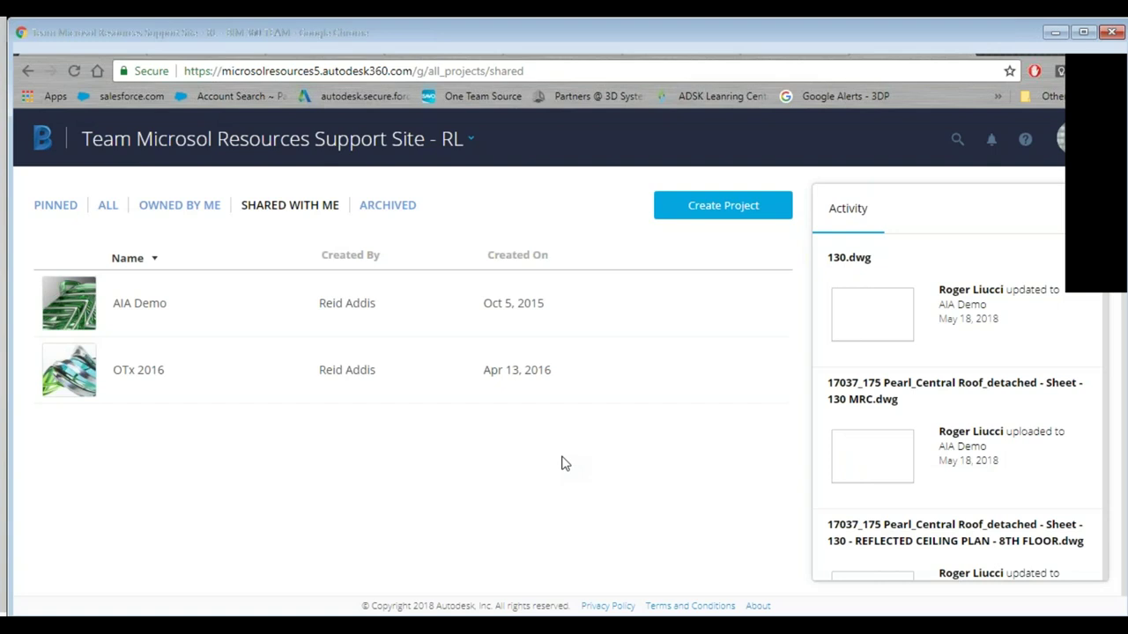
Search Windows for "workshar" to find the Worksharing Monitor, and dismiss the search.
{"action": "key", "text": "super"}
{"action": "type", "text": "workshar"}
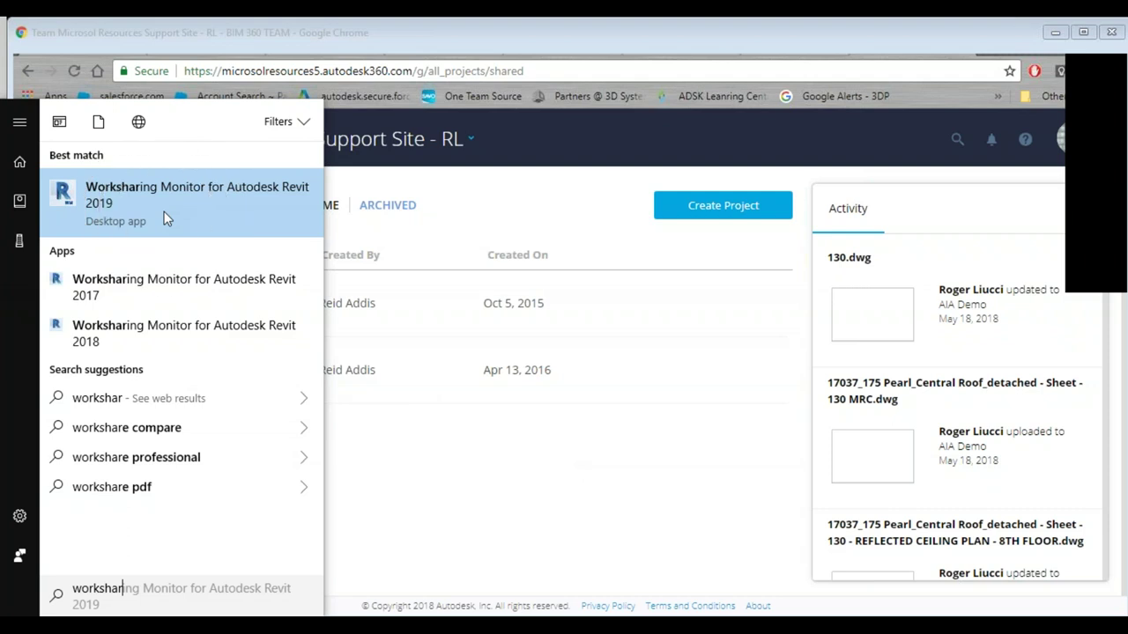
{"action": "left_click", "coordinate": [612, 137]}
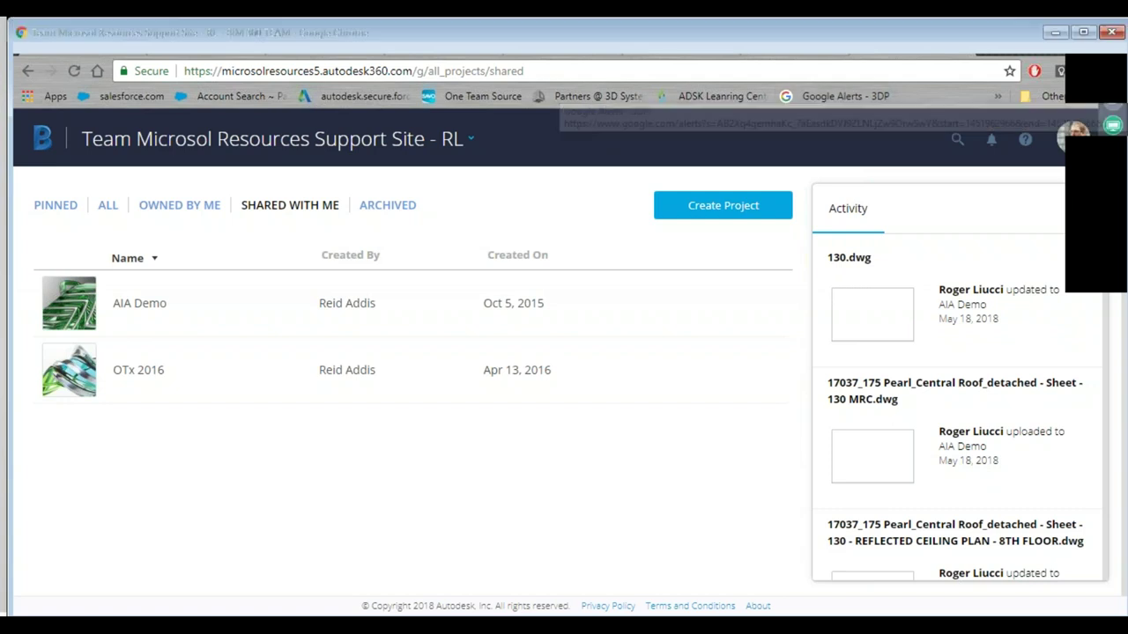
Open manage.autodesk.com in a new browser tab and browse the All Products & Services list.
{"action": "left_click", "coordinate": [987, 52]}
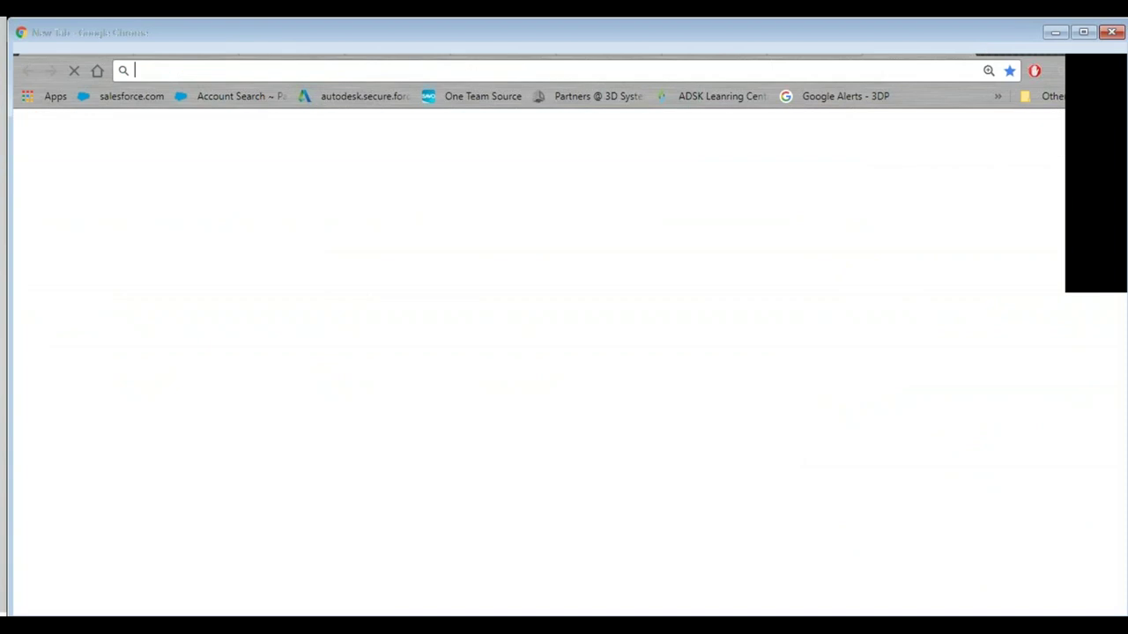
{"action": "type", "text": "manage.autodesk.com"}
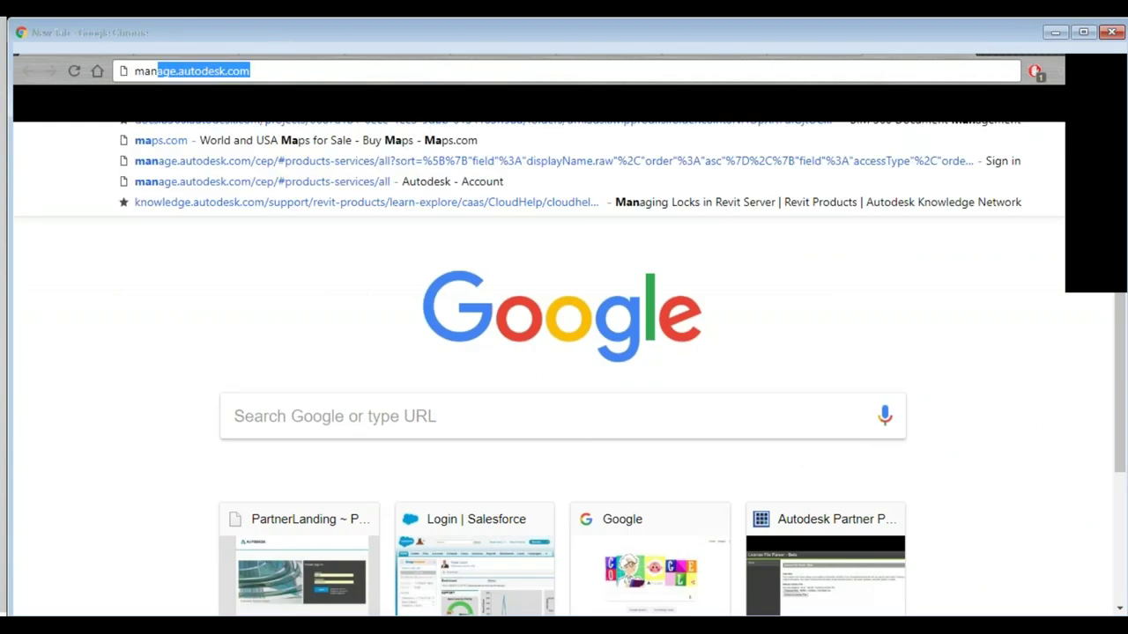
{"action": "key", "text": "Return"}
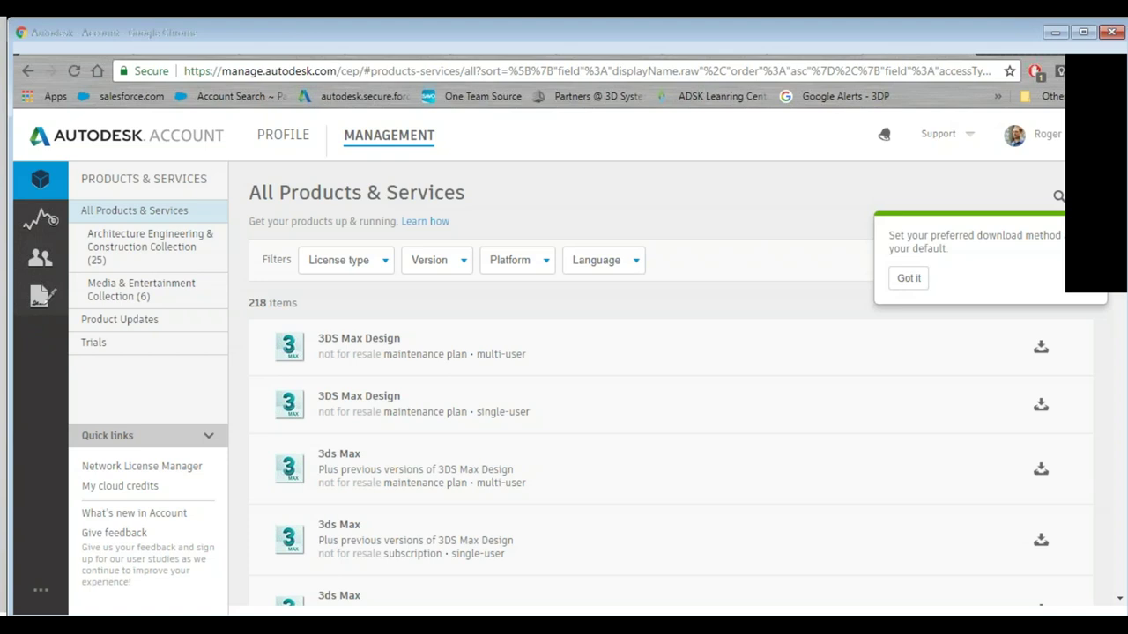
{"action": "scroll", "coordinate": [670, 397], "scroll_direction": "down", "scroll_amount": 1}
{"action": "scroll", "coordinate": [304, 340], "scroll_direction": "down", "scroll_amount": 15}
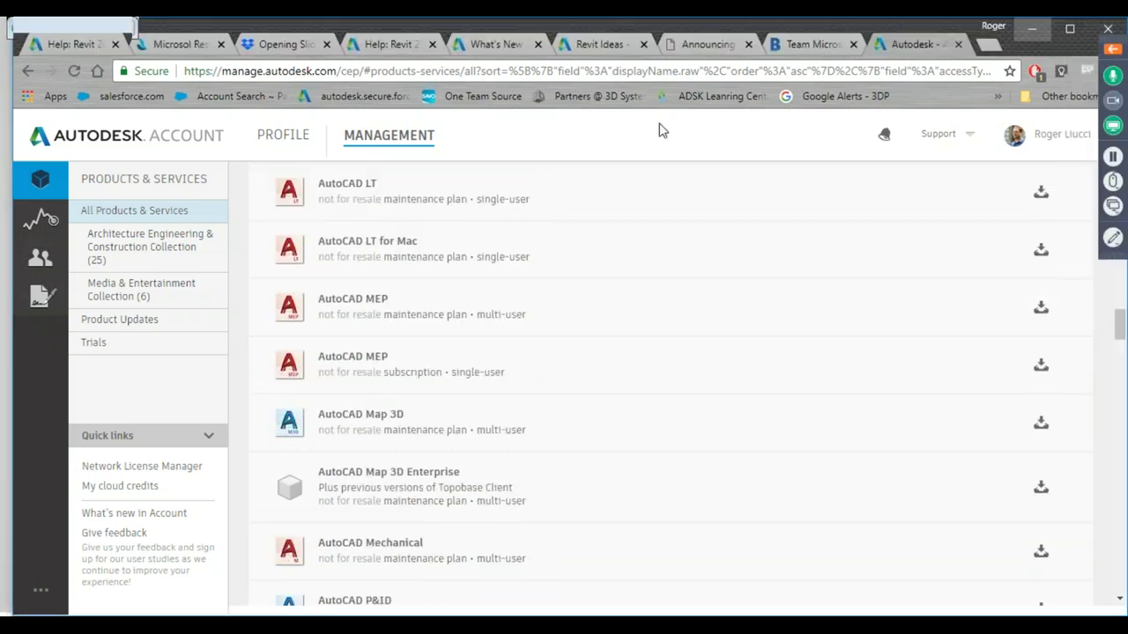
Check the Items Removed slide, return to the Autodesk Account page and review the product entries matching "design".
{"action": "key", "text": "alt+Tab"}
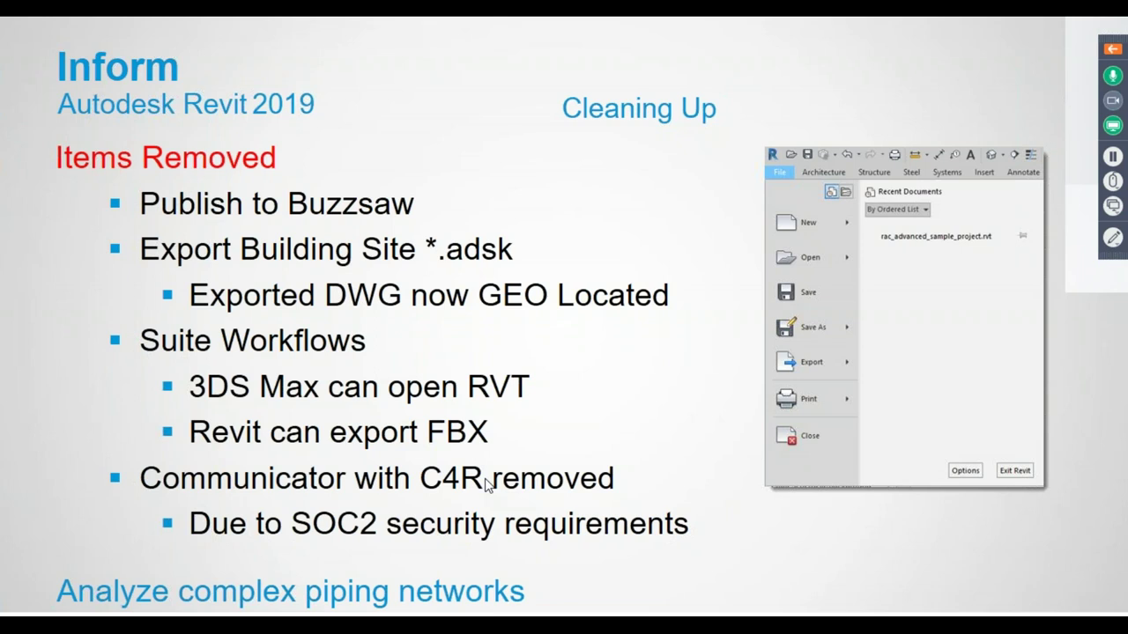
{"action": "key", "text": "alt+Tab"}
{"action": "scroll", "coordinate": [441, 471], "scroll_direction": "down", "scroll_amount": 2}
{"action": "key", "text": "ctrl+f"}
{"action": "type", "text": "design"}
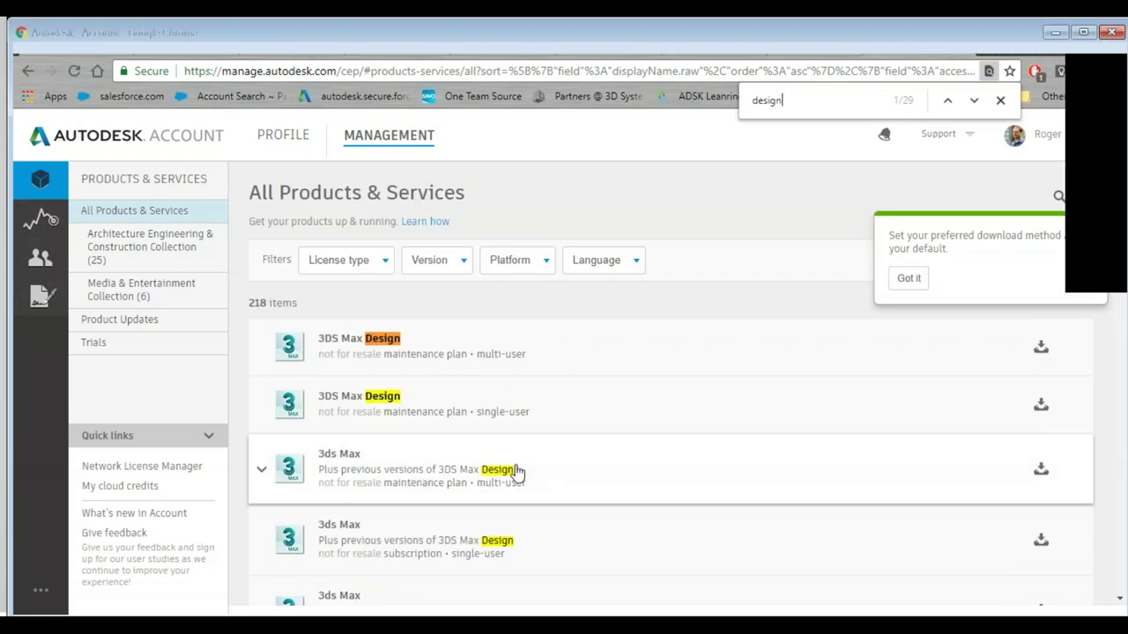
{"action": "scroll", "coordinate": [511, 458], "scroll_direction": "down", "scroll_amount": 10}
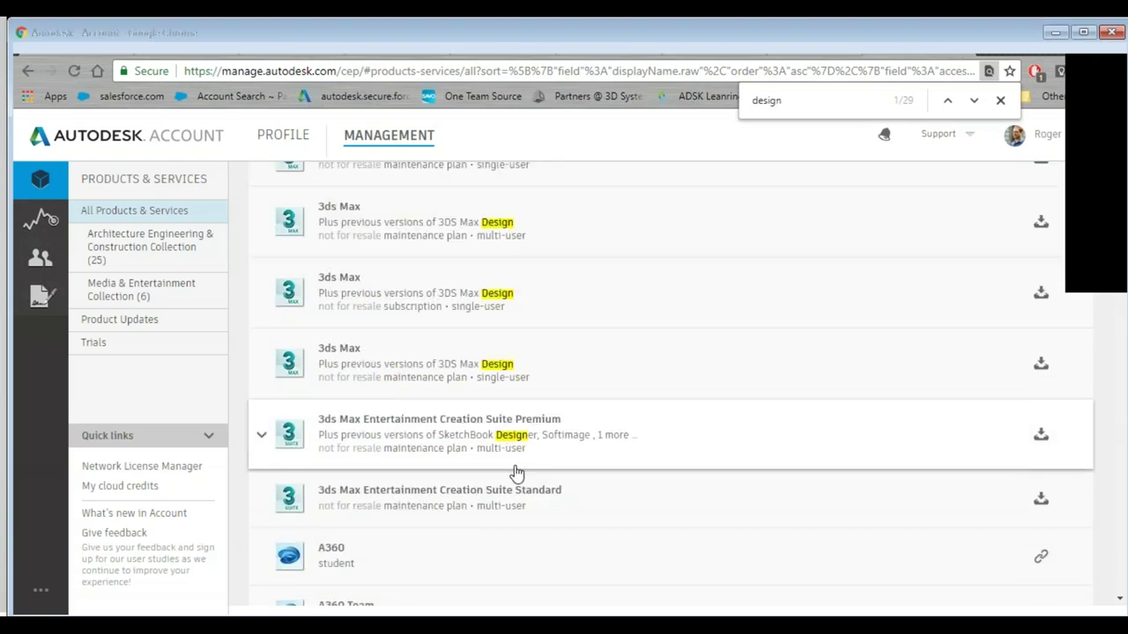
{"action": "scroll", "coordinate": [465, 379], "scroll_direction": "down", "scroll_amount": 12}
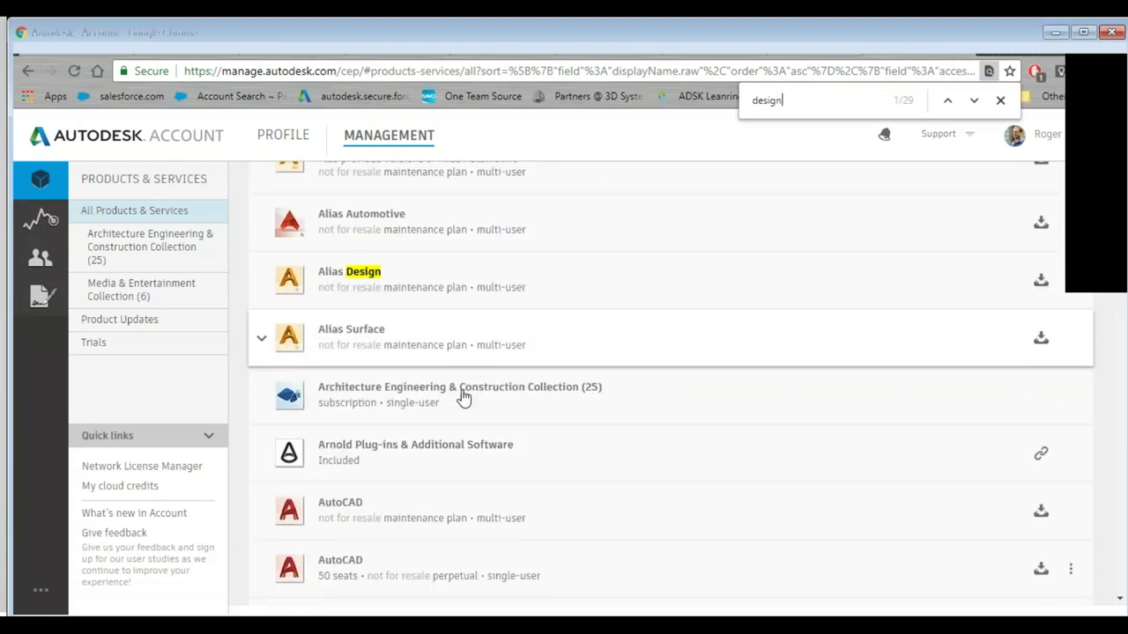
{"action": "scroll", "coordinate": [464, 399], "scroll_direction": "down", "scroll_amount": 9}
{"action": "scroll", "coordinate": [464, 398], "scroll_direction": "down", "scroll_amount": 15}
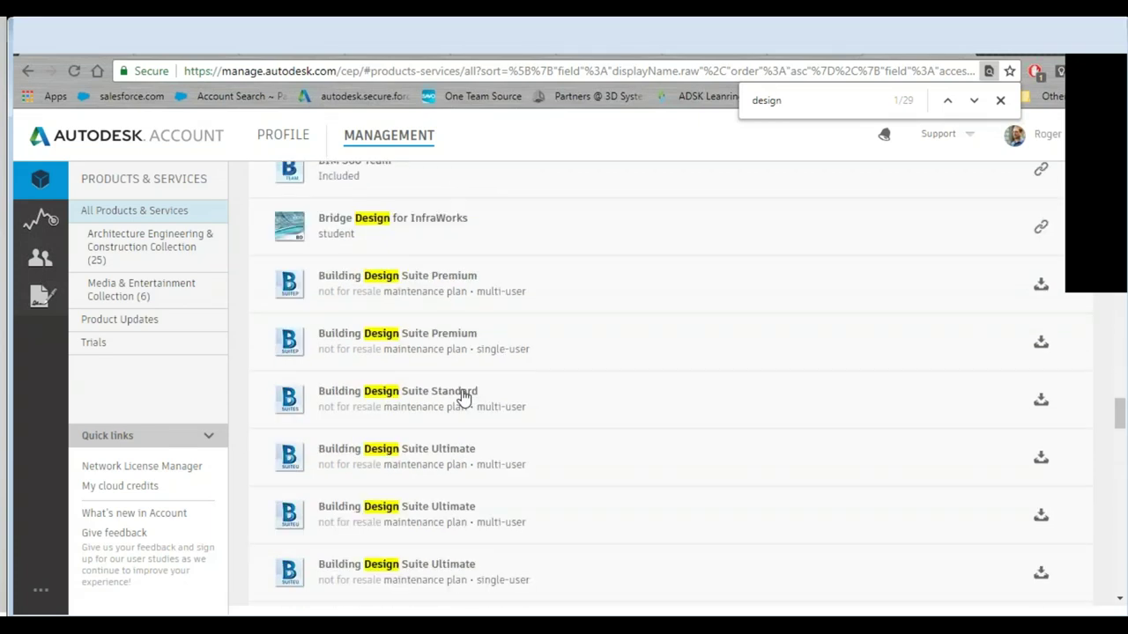
{"action": "scroll", "coordinate": [464, 398], "scroll_direction": "down", "scroll_amount": 1}
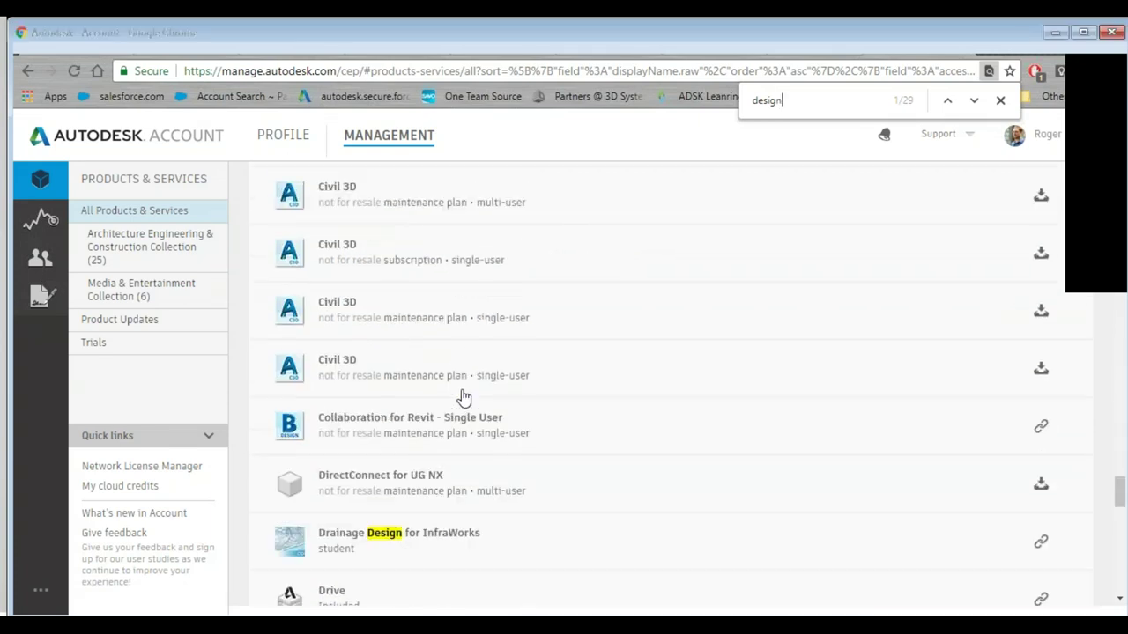
{"action": "scroll", "coordinate": [464, 398], "scroll_direction": "down", "scroll_amount": 14}
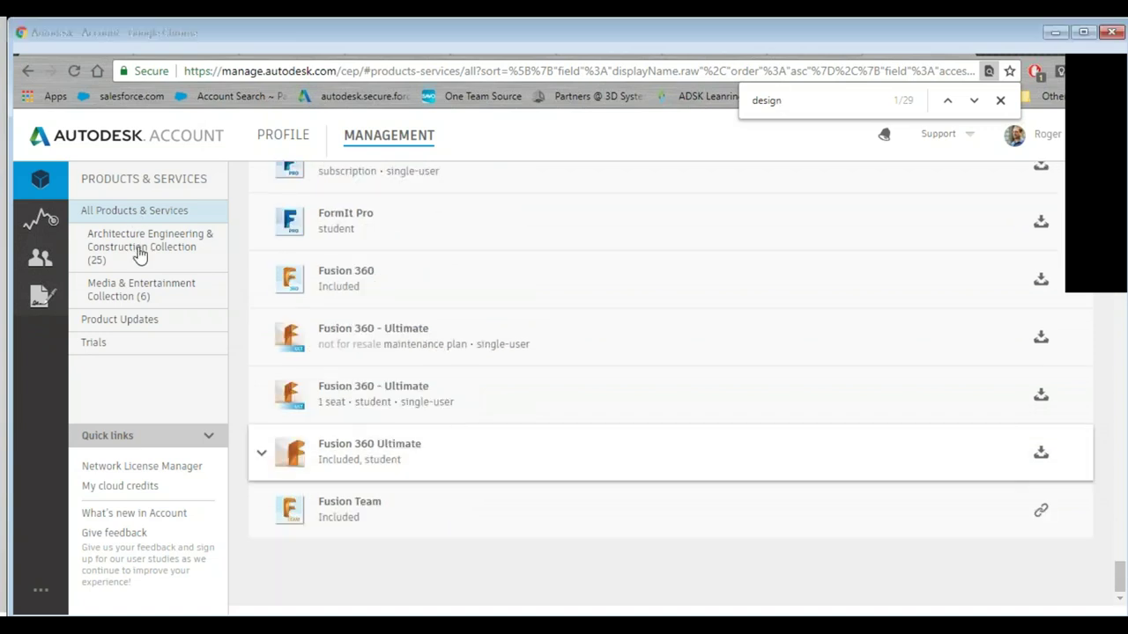
Reload the All Products & Services list and minimize the browser to return to the slide show.
{"action": "left_click", "coordinate": [119, 319]}
{"action": "left_click", "coordinate": [133, 211]}
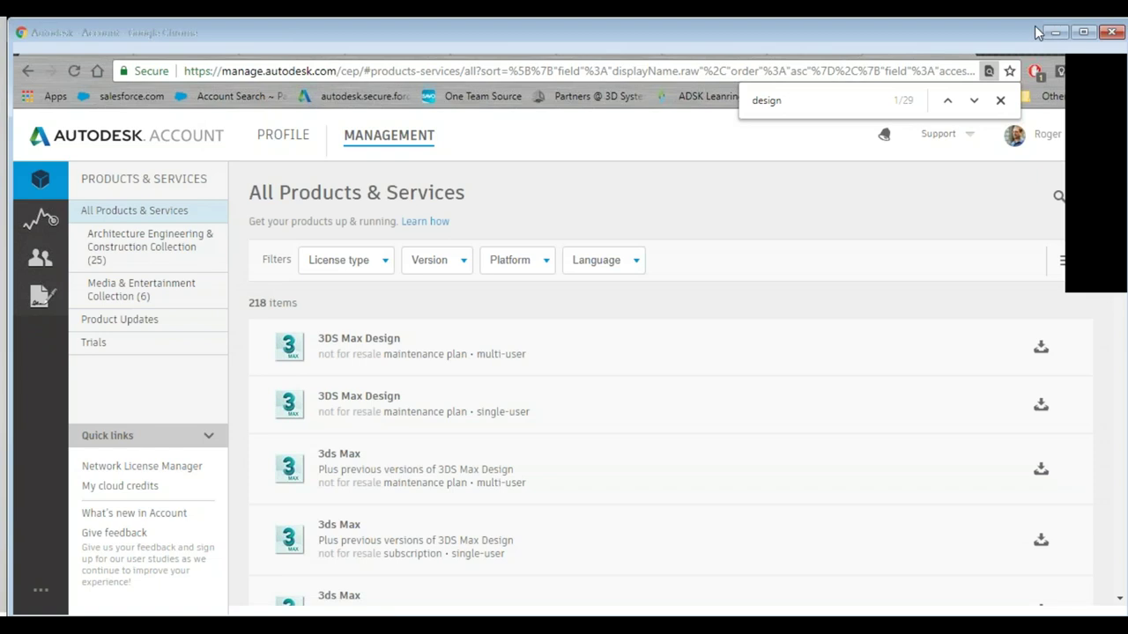
{"action": "left_click", "coordinate": [1031, 29]}
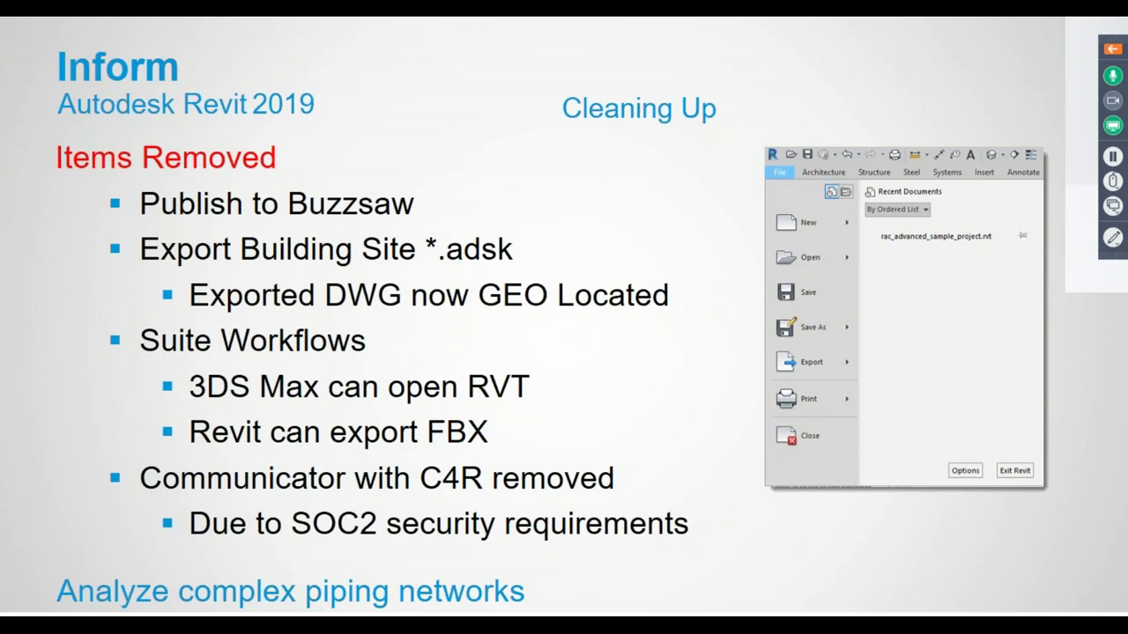
Switch to Revit and browse to the BIM 360 location for opening a project.
{"action": "key", "text": "alt+Tab"}
{"action": "key", "text": "alt+Tab"}
{"action": "key", "text": "alt+Tab"}
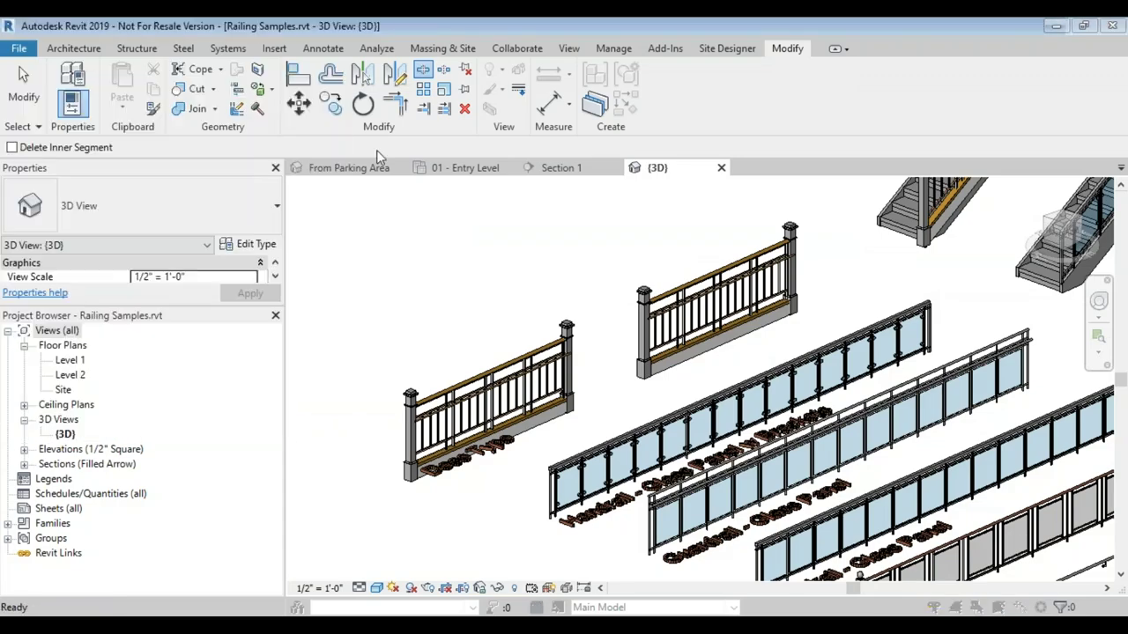
{"action": "key", "text": "ctrl+o"}
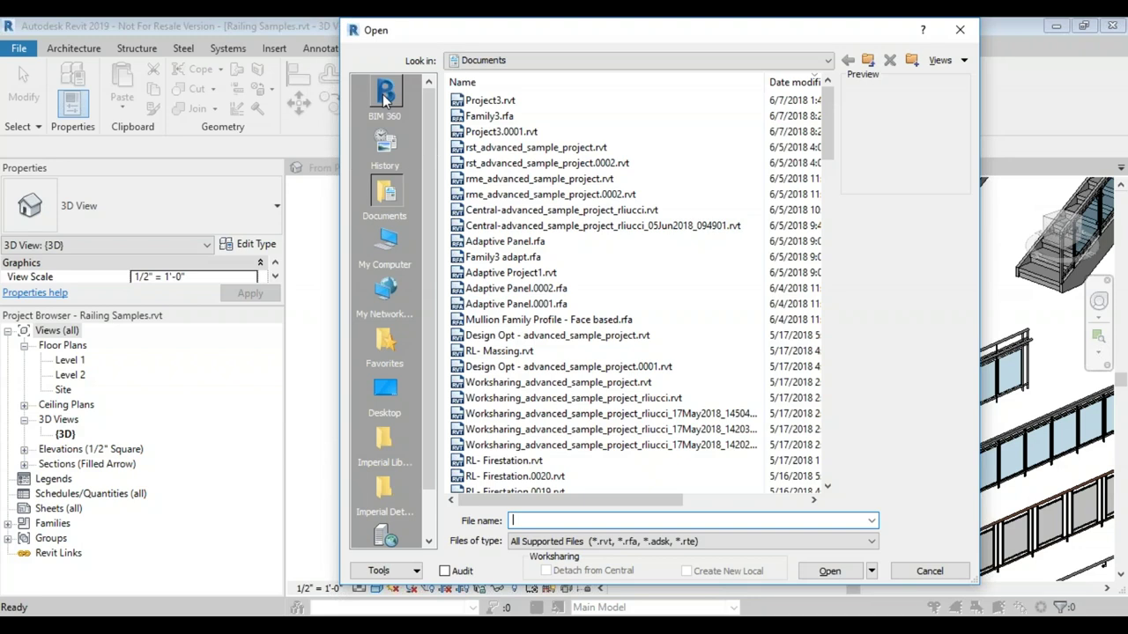
{"action": "left_click", "coordinate": [385, 99]}
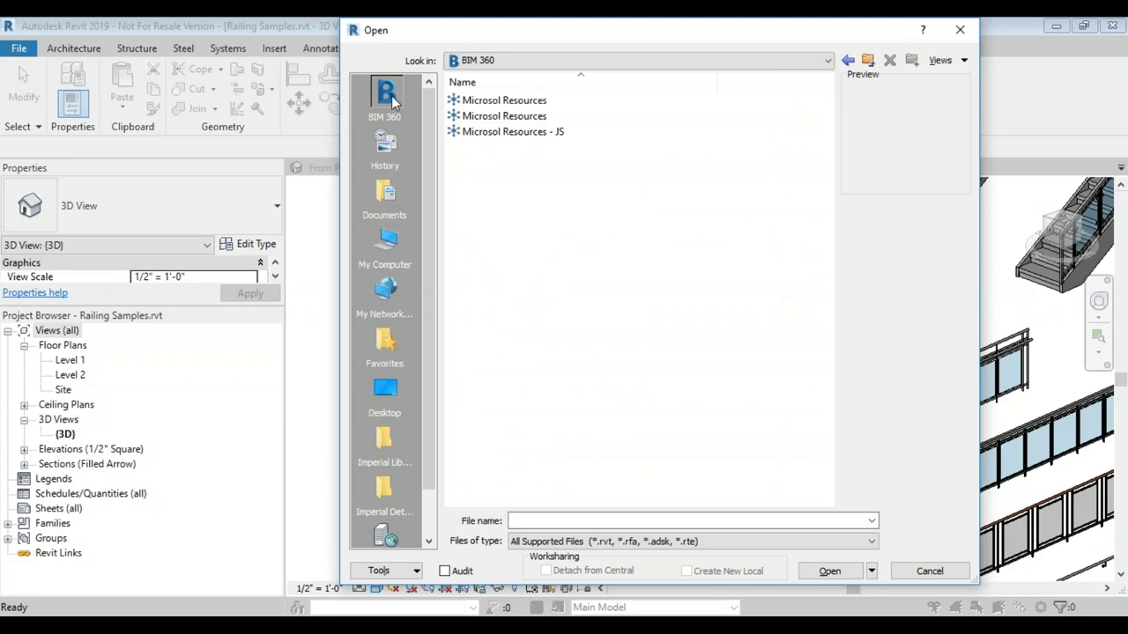
Look for projects in each of the three Microsol Resources hubs and close the Open dialog.
{"action": "left_click", "coordinate": [533, 119]}
{"action": "double_click", "coordinate": [532, 119]}
{"action": "left_click", "coordinate": [867, 61]}
{"action": "double_click", "coordinate": [532, 102]}
{"action": "left_click", "coordinate": [867, 63]}
{"action": "double_click", "coordinate": [538, 133]}
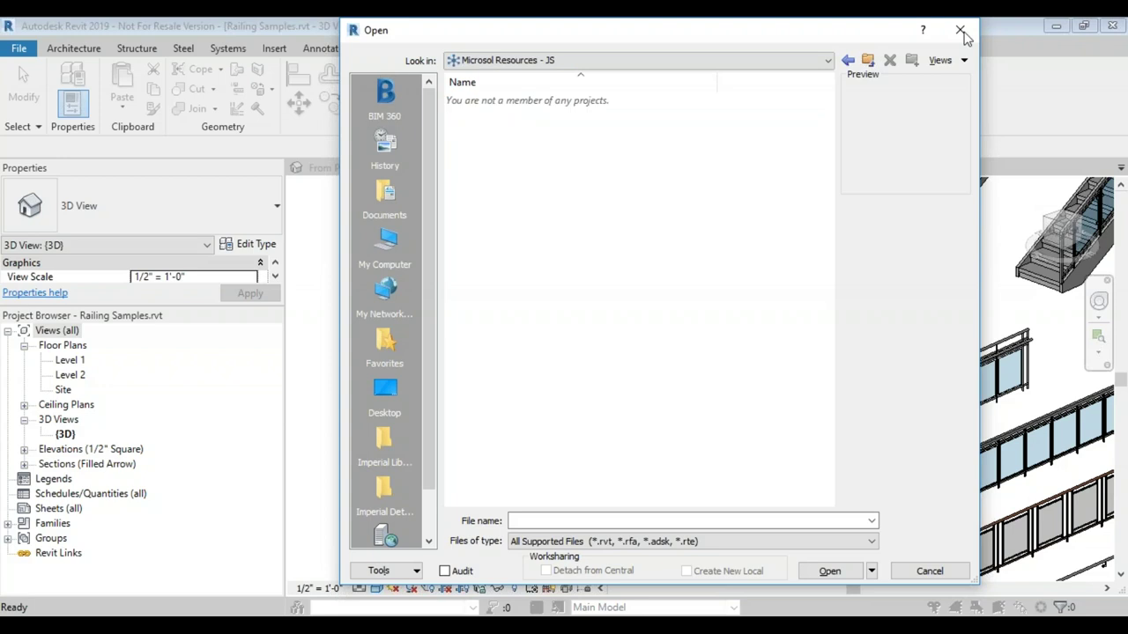
{"action": "key", "text": "Escape"}
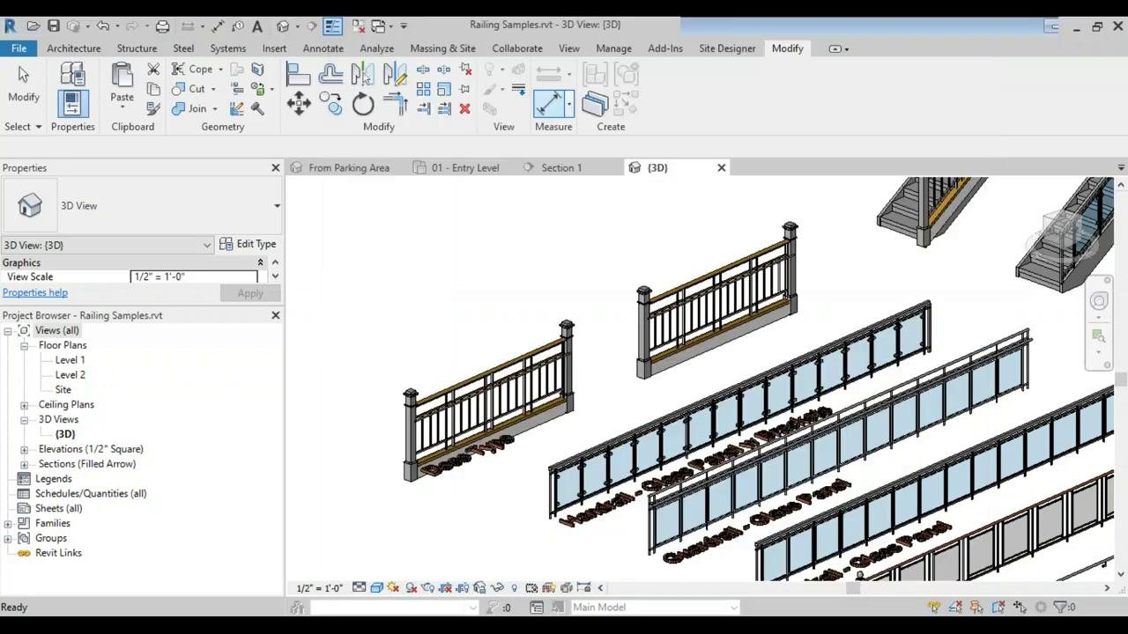
{"action": "key", "text": "s"}
{"action": "key", "text": "l"}
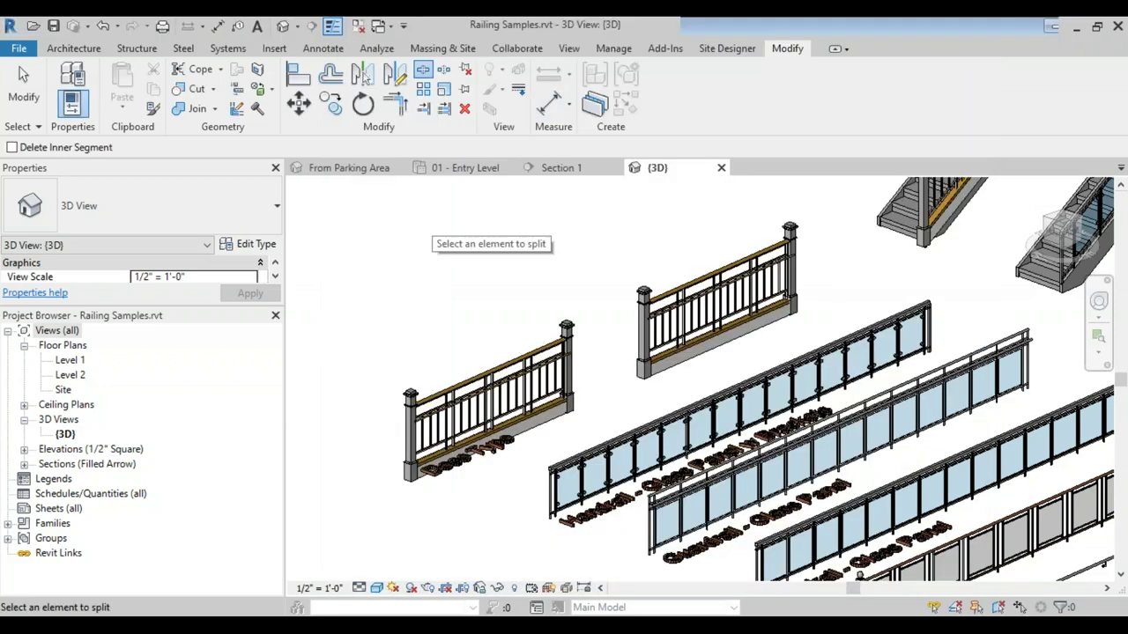
{"action": "key", "text": "Escape"}
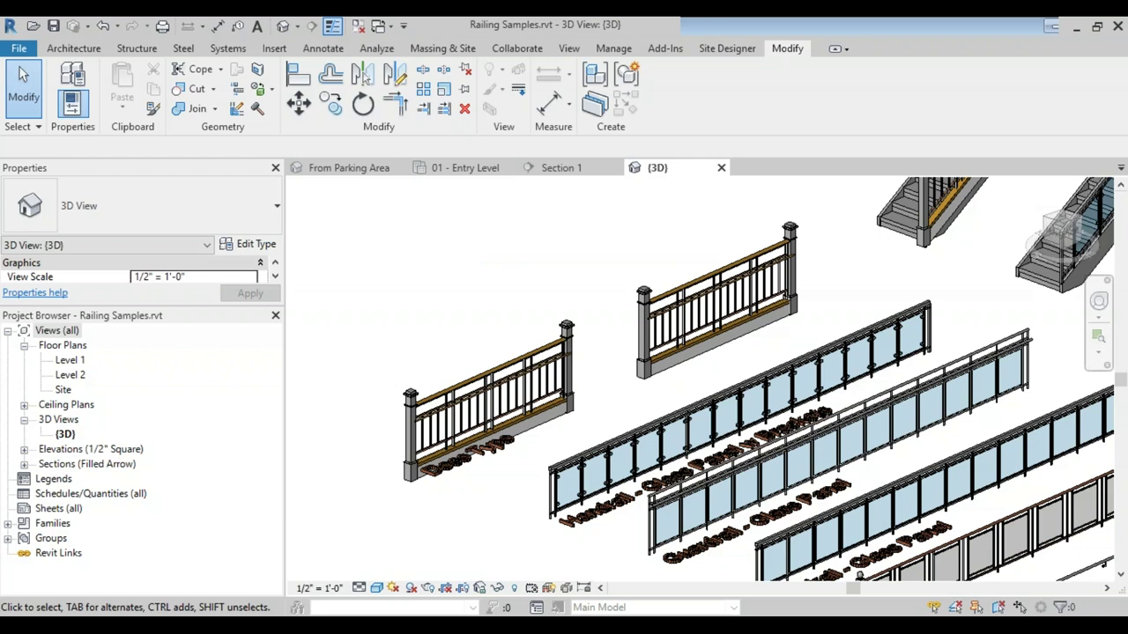
Try to enable collaboration for the Railing Samples model, dismissing the request to save it.
{"action": "left_click", "coordinate": [12, 51]}
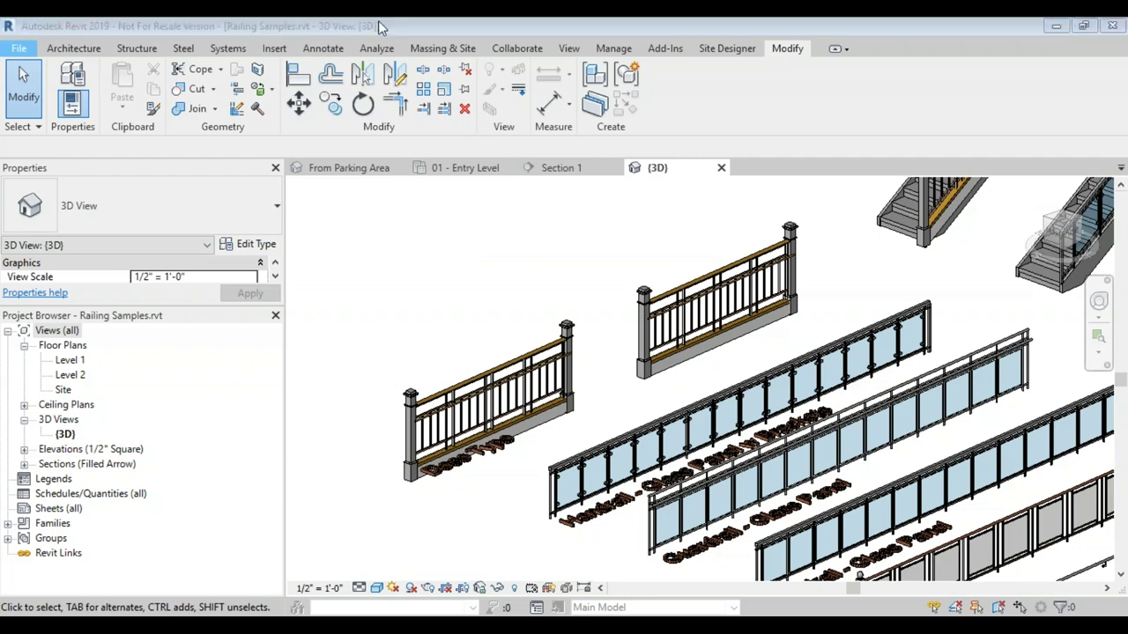
{"action": "left_click", "coordinate": [518, 53]}
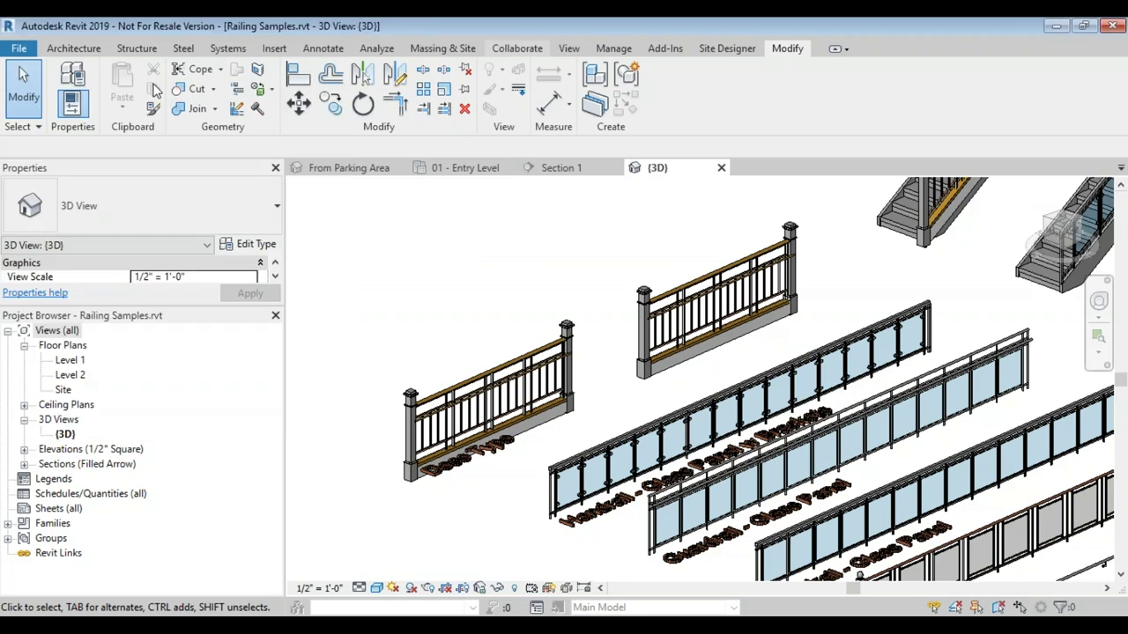
{"action": "scroll", "coordinate": [154, 90], "scroll_direction": "up", "scroll_amount": 5}
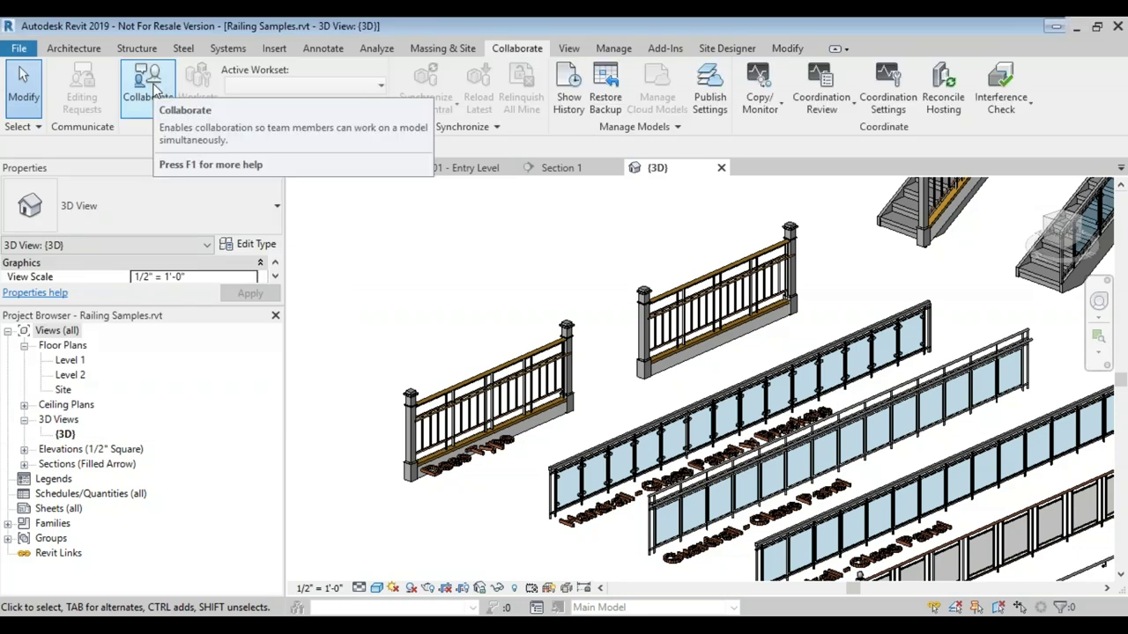
{"action": "left_click", "coordinate": [150, 86]}
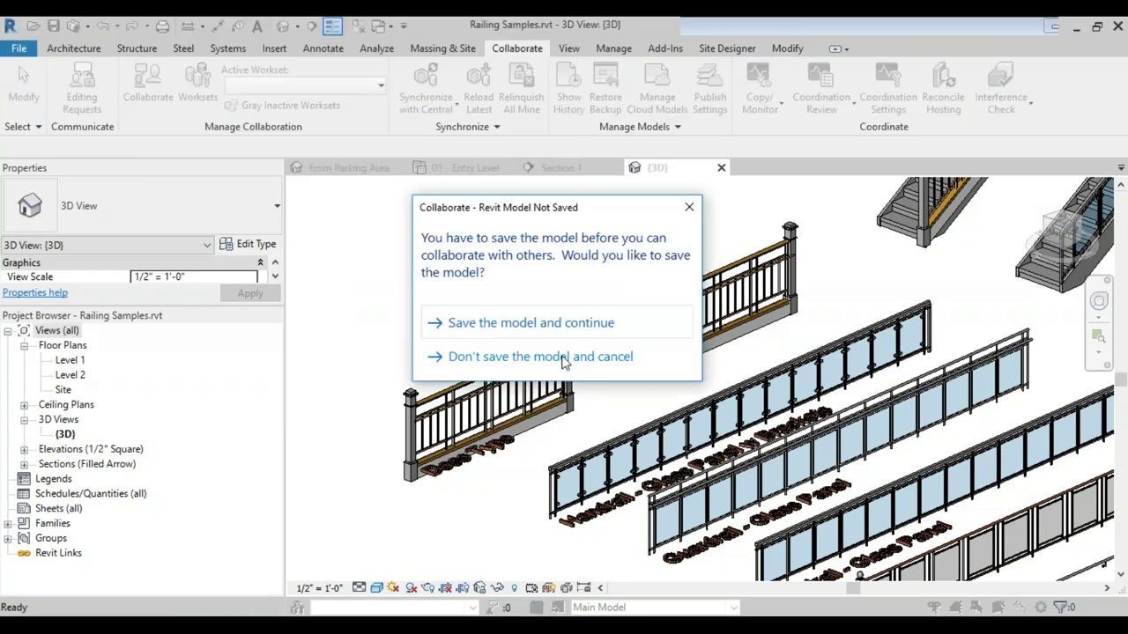
{"action": "left_click", "coordinate": [689, 208]}
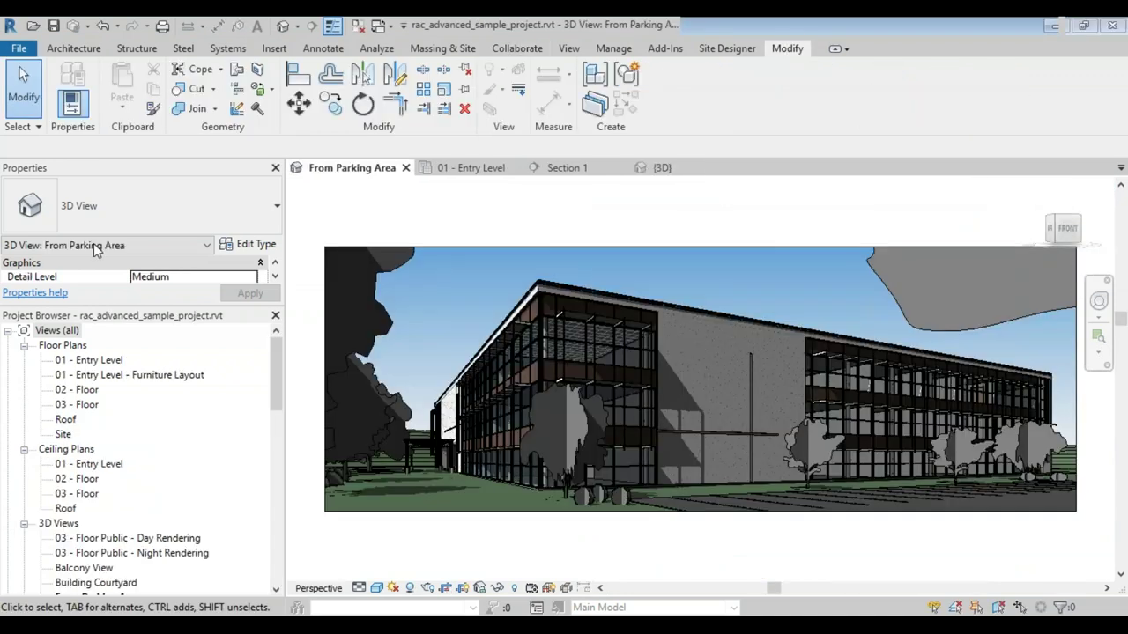
Save the rac_advanced_sample_project model to the Desktop as rac_advanced_sample_project.rvt.
{"action": "key", "text": "alt+f"}
{"action": "left_click", "coordinate": [61, 243]}
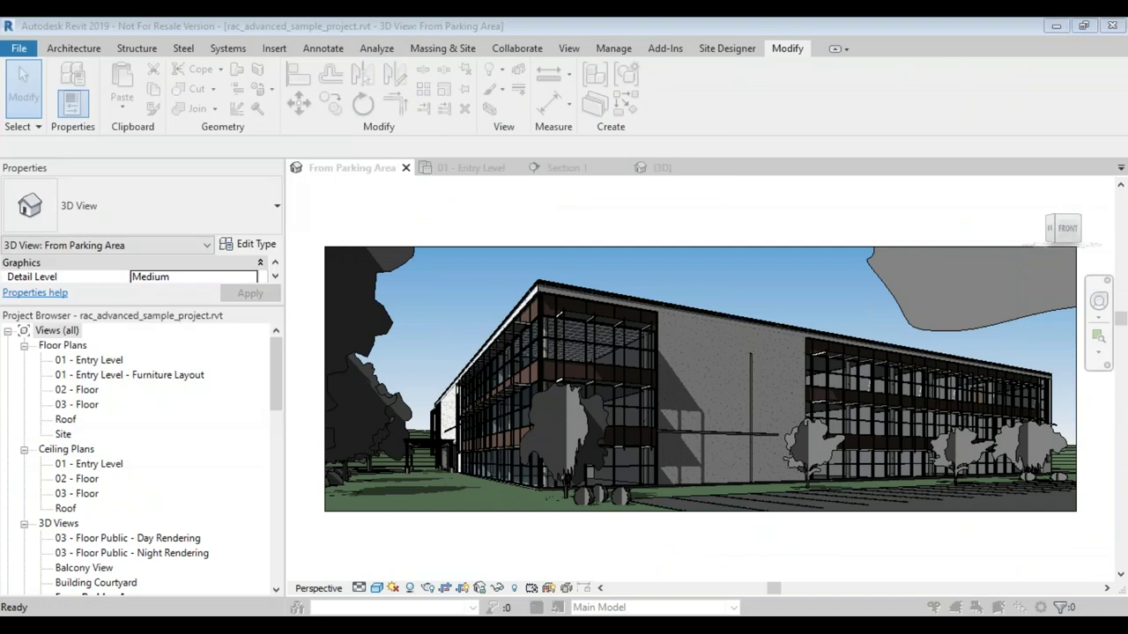
{"action": "left_click", "coordinate": [512, 475]}
{"action": "left_click_drag", "start_coordinate": [654, 487], "coordinate": [699, 487]}
{"action": "left_click", "coordinate": [680, 487]}
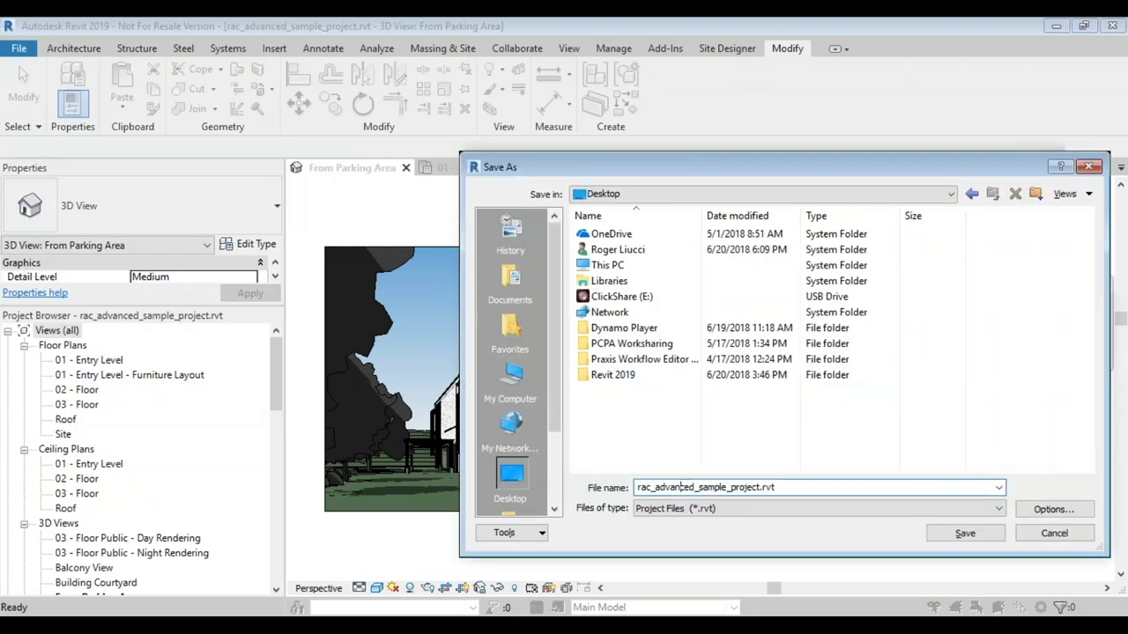
{"action": "left_click", "coordinate": [965, 533]}
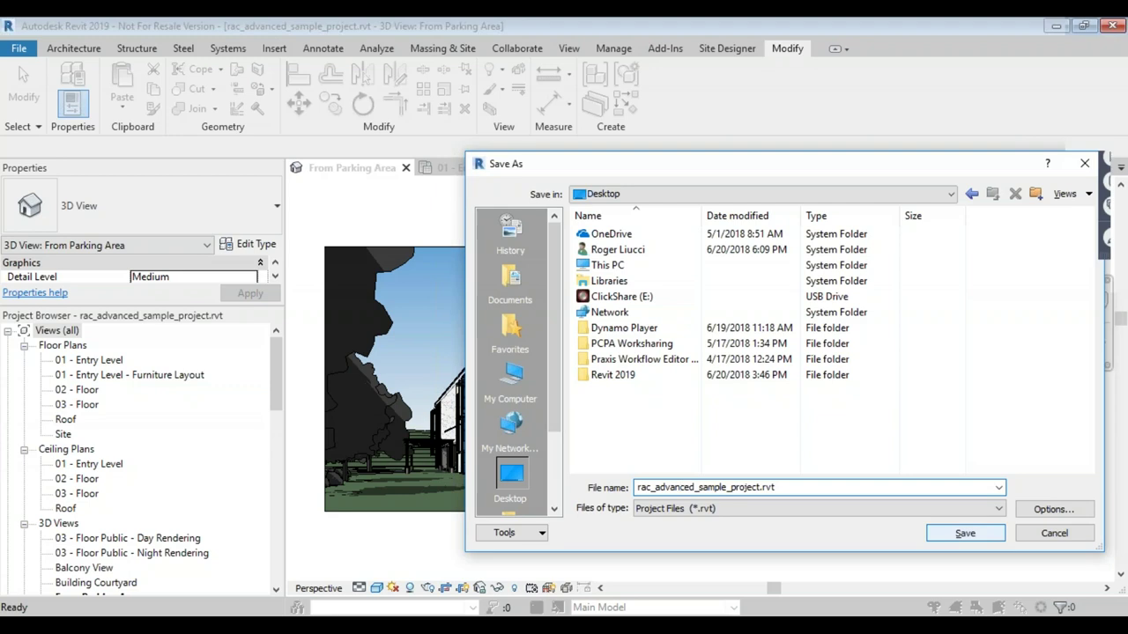
{"action": "key", "text": "Return"}
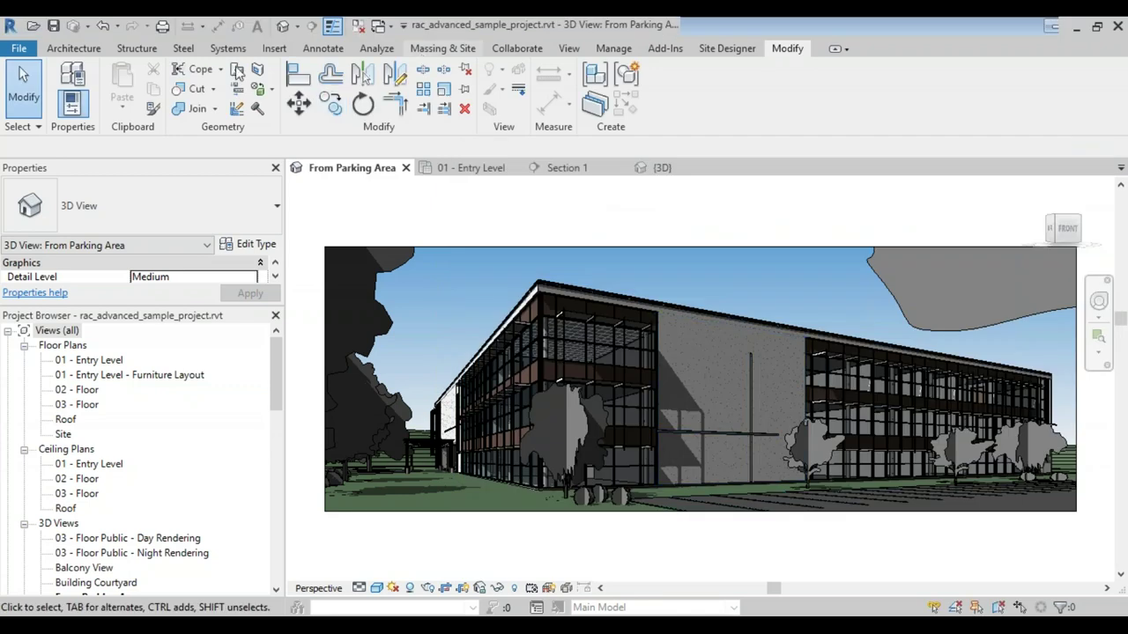
Start enabling collaboration for the advanced sample project and choose the In BIM 360 Document Management method.
{"action": "key", "text": "ctrl"}
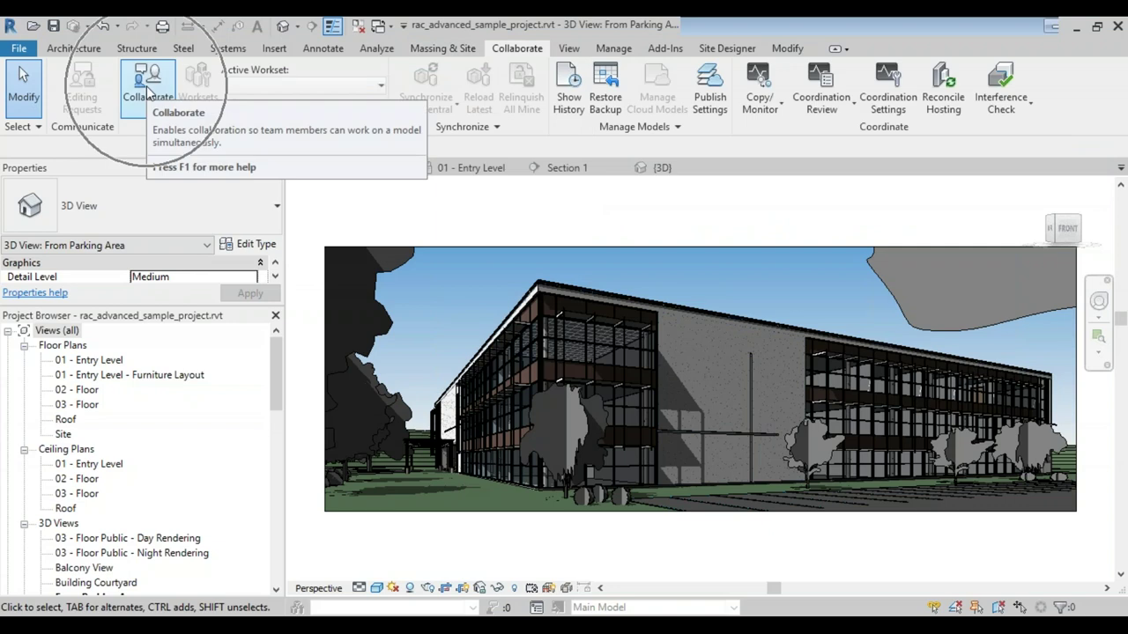
{"action": "left_click", "coordinate": [148, 88]}
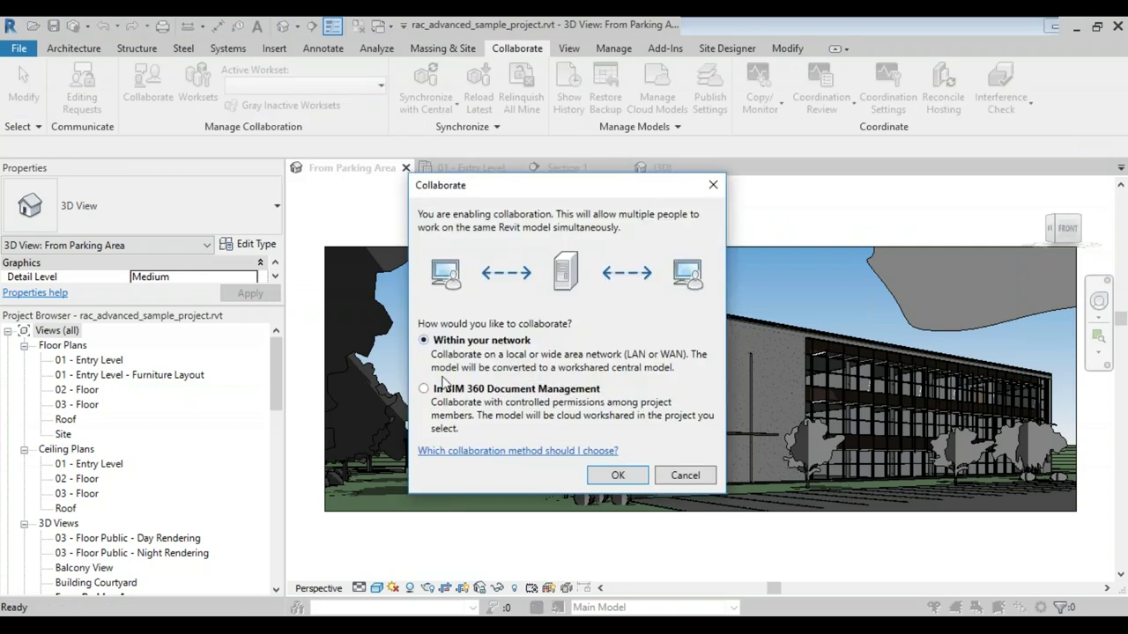
{"action": "left_click", "coordinate": [534, 393]}
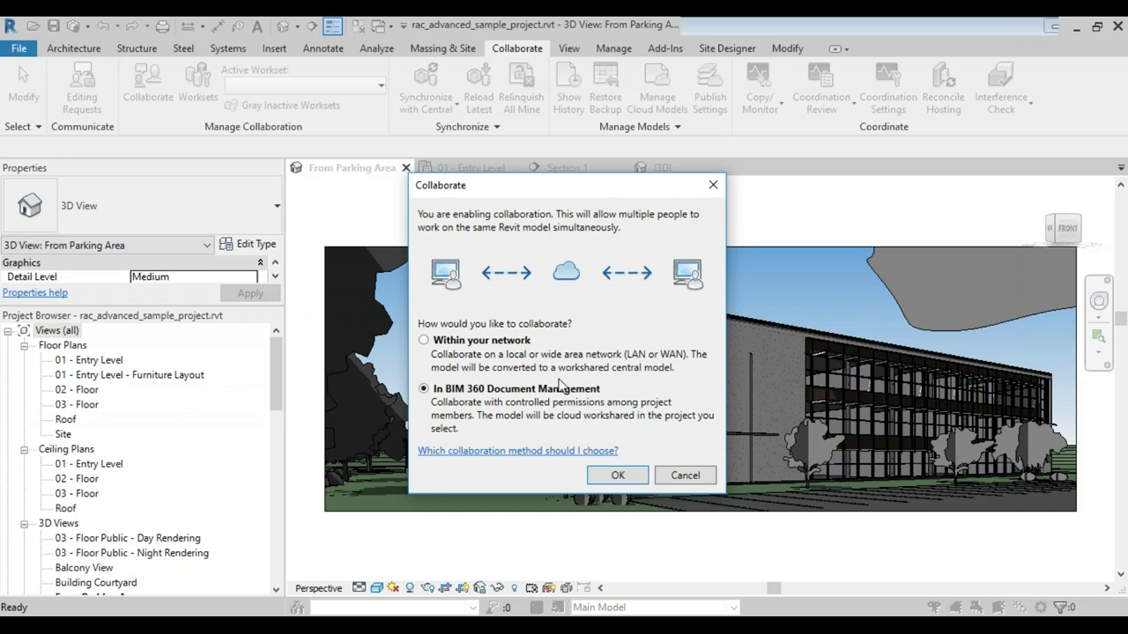
{"action": "left_click", "coordinate": [540, 392]}
{"action": "key", "text": "alt"}
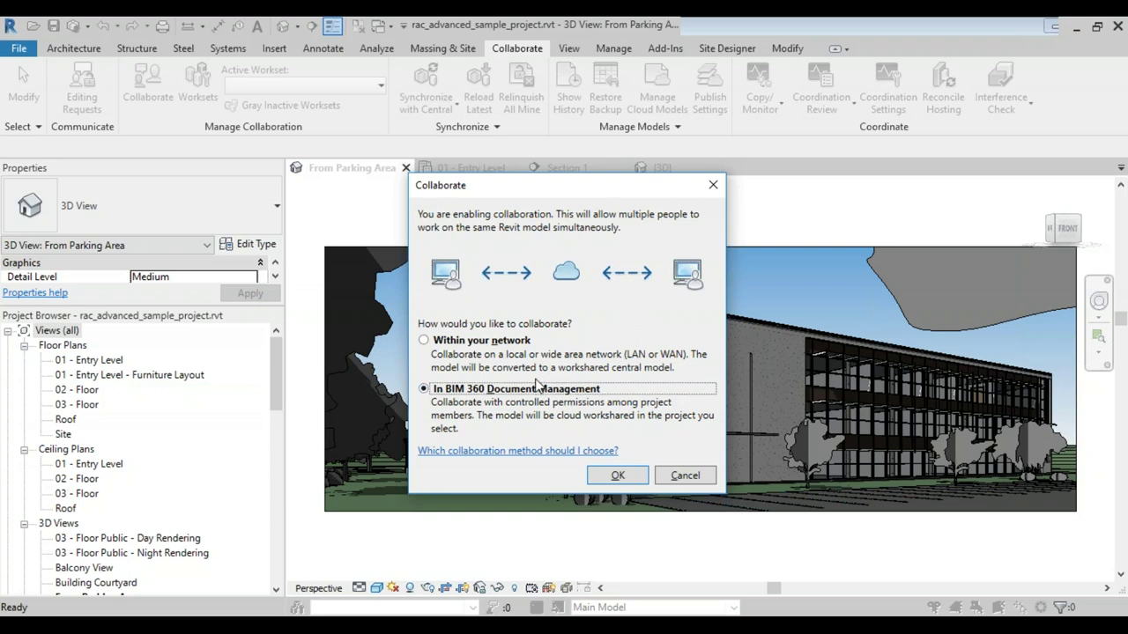
Switch to the Chrome browser and open docs.b360.autodesk.com.
{"action": "key", "text": "alt+Tab"}
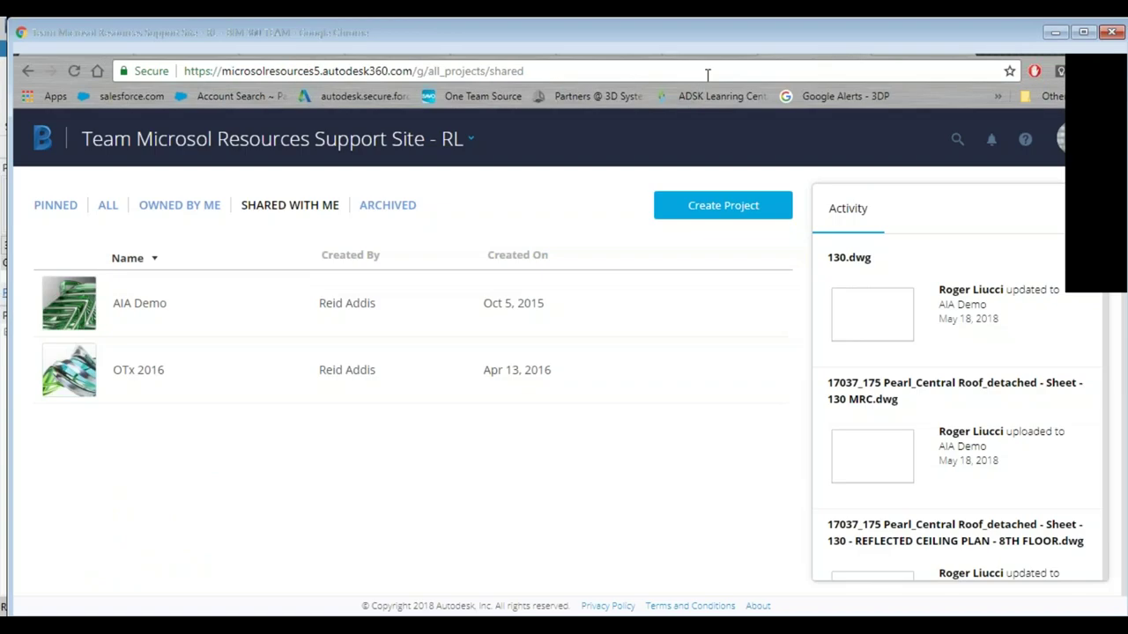
{"action": "left_click", "coordinate": [707, 75]}
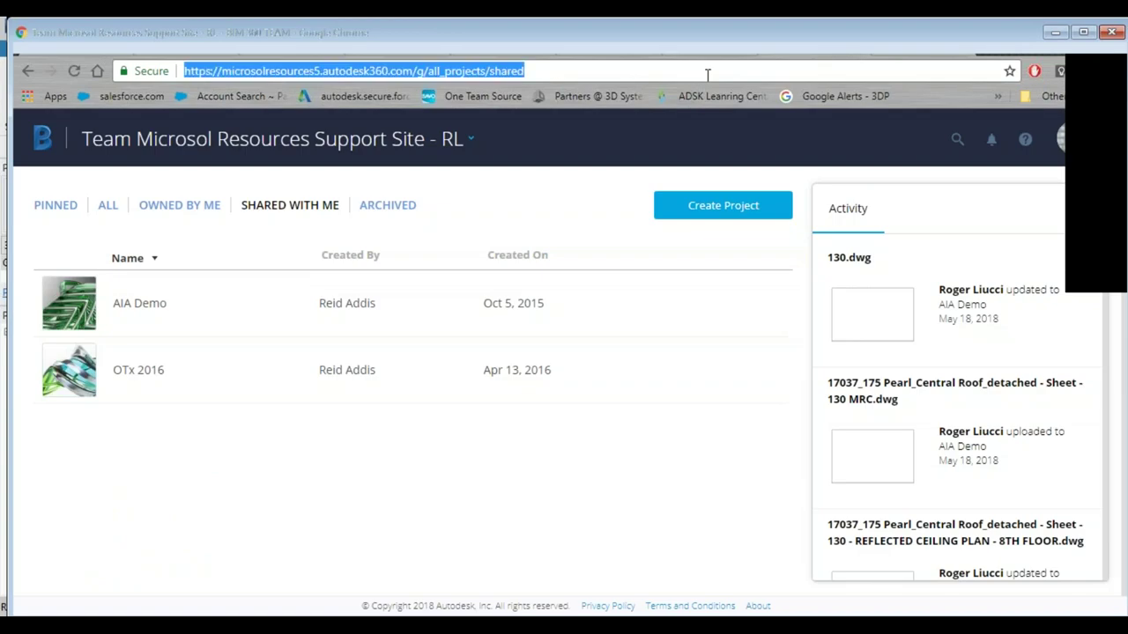
{"action": "type", "text": "docs.b360.autodesk.com"}
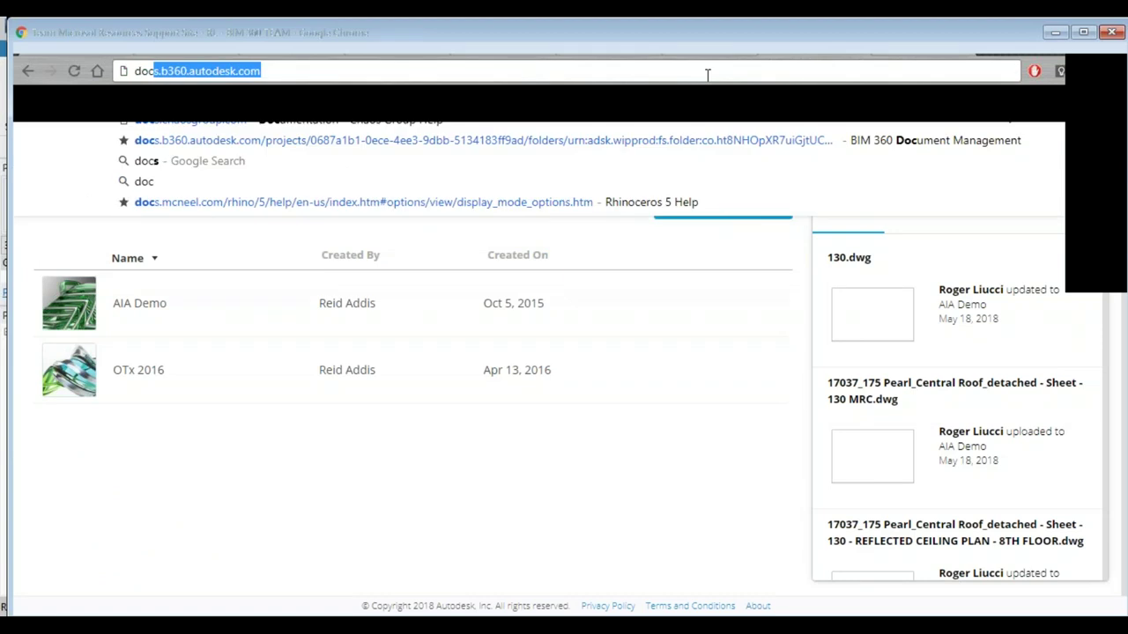
{"action": "key", "text": "Return"}
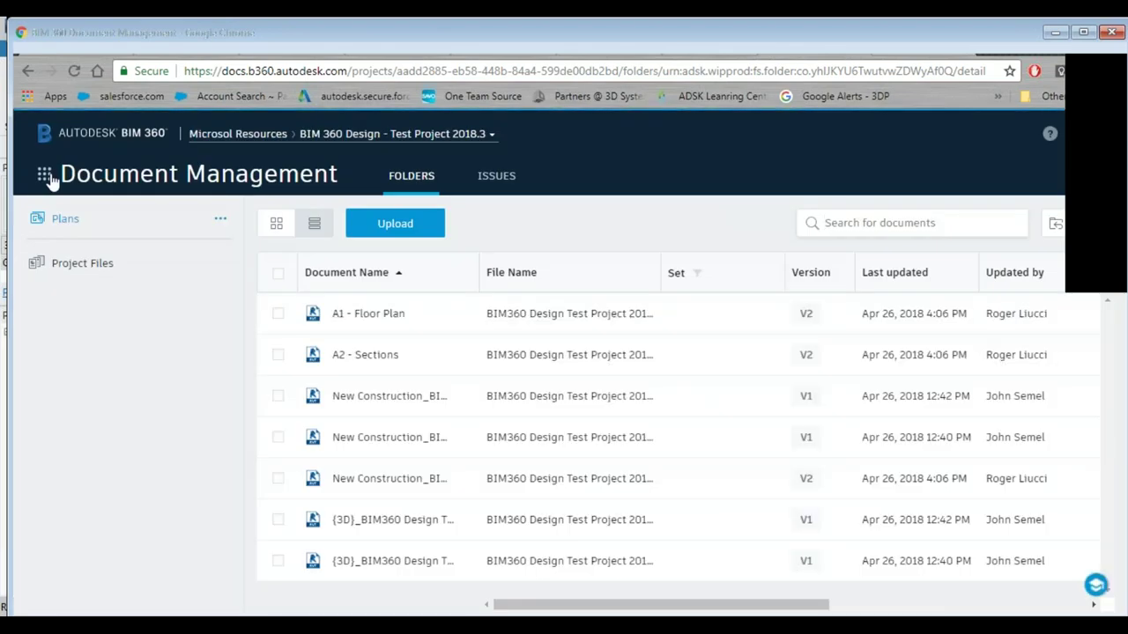
Review the available BIM 360 modules and the page's web address, and close the module list.
{"action": "left_click", "coordinate": [46, 175]}
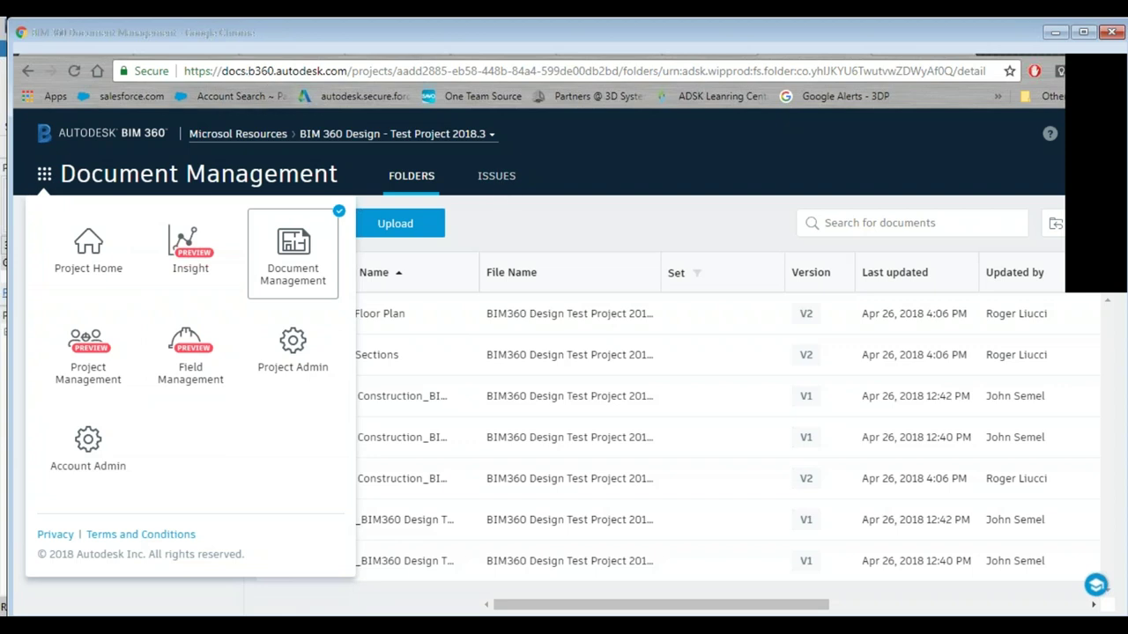
{"action": "left_click", "coordinate": [270, 71]}
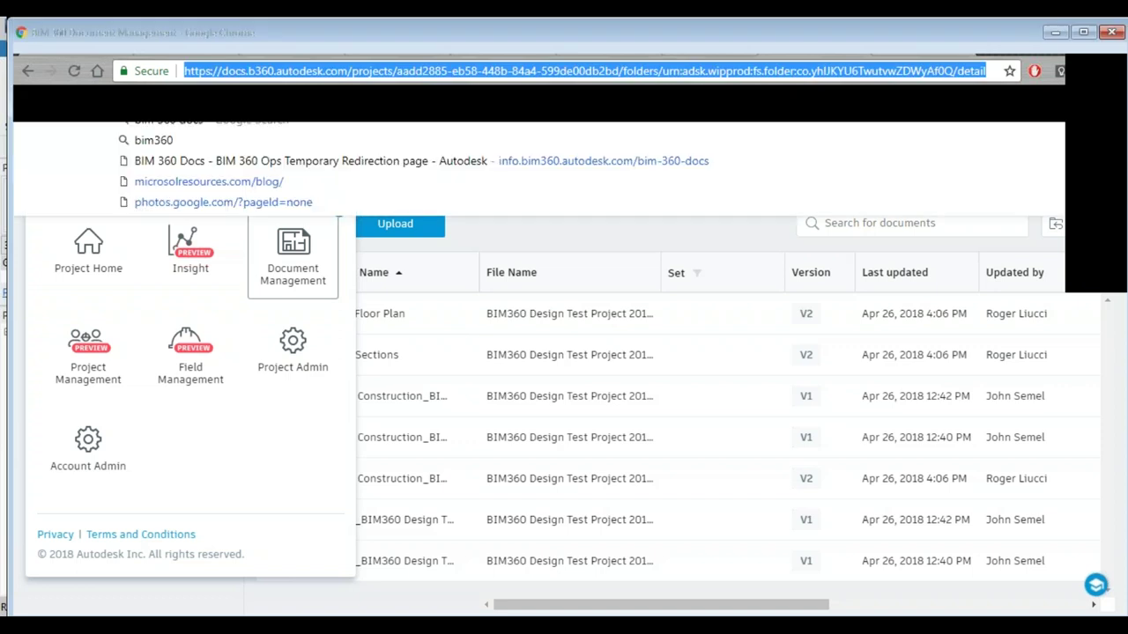
{"action": "left_click", "coordinate": [267, 71]}
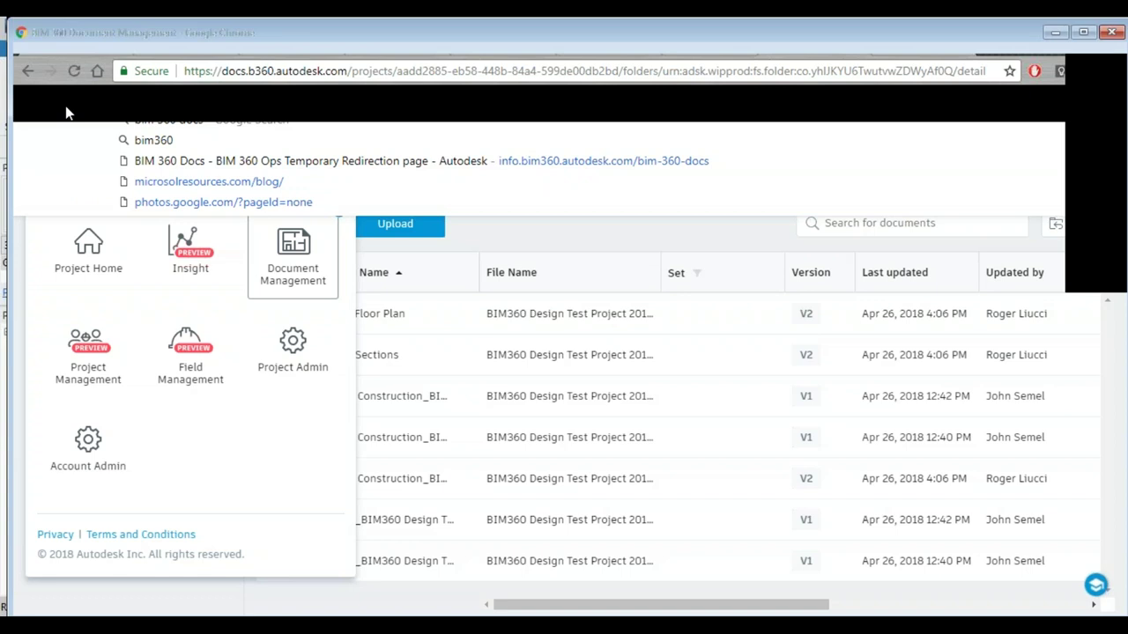
{"action": "key", "text": "Escape"}
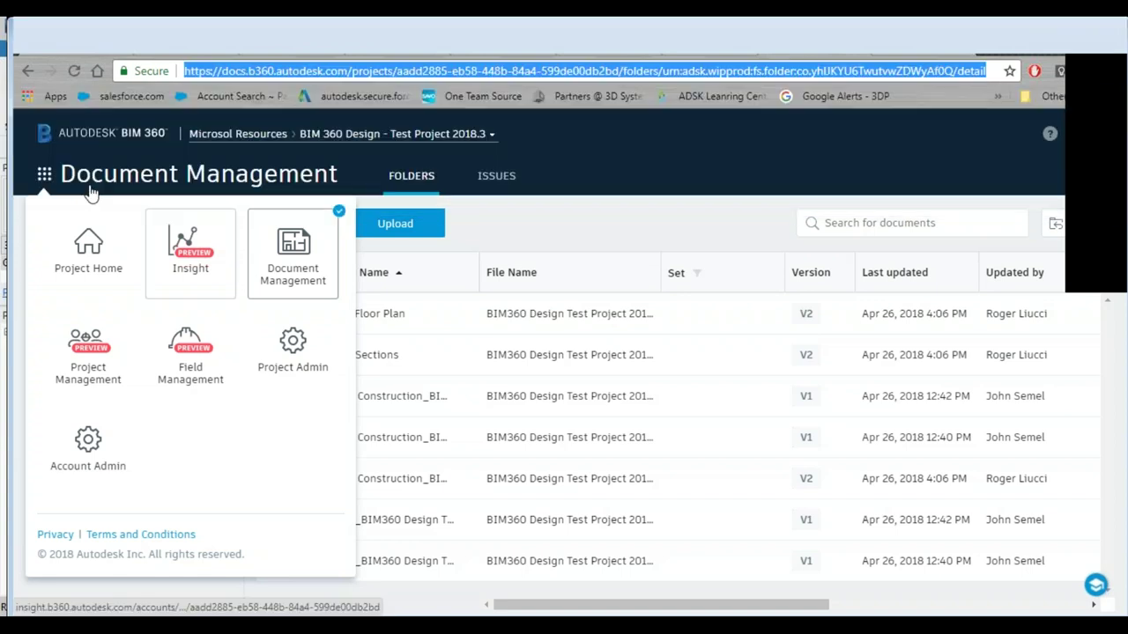
{"action": "key", "text": "Escape"}
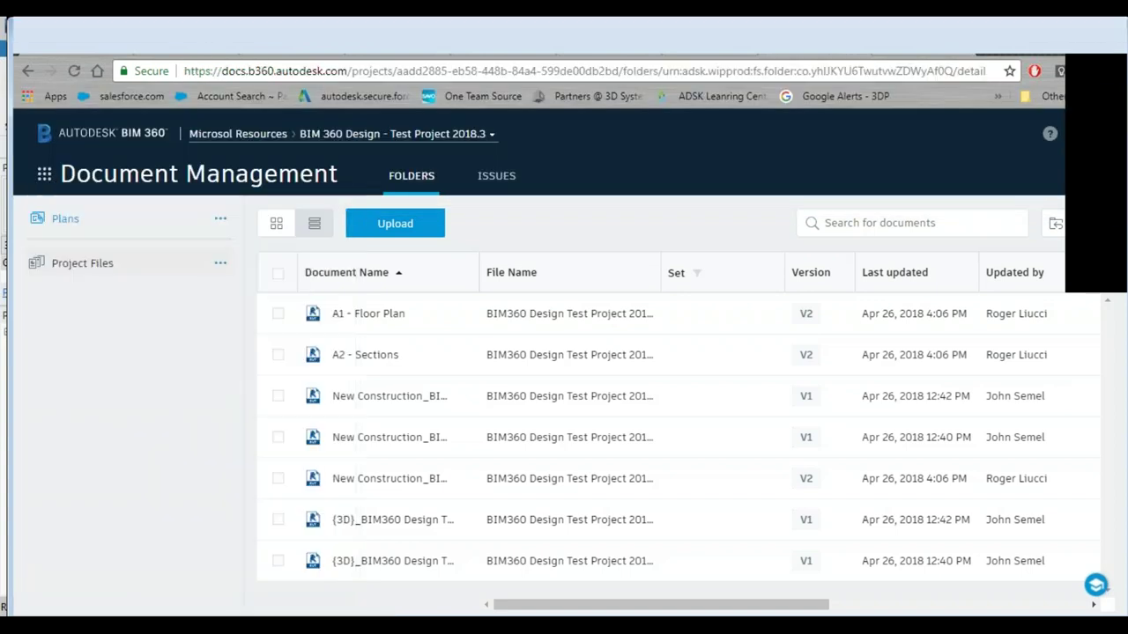
Check the contents of the Project Files folder and return to the Plans folder.
{"action": "left_click", "coordinate": [86, 222]}
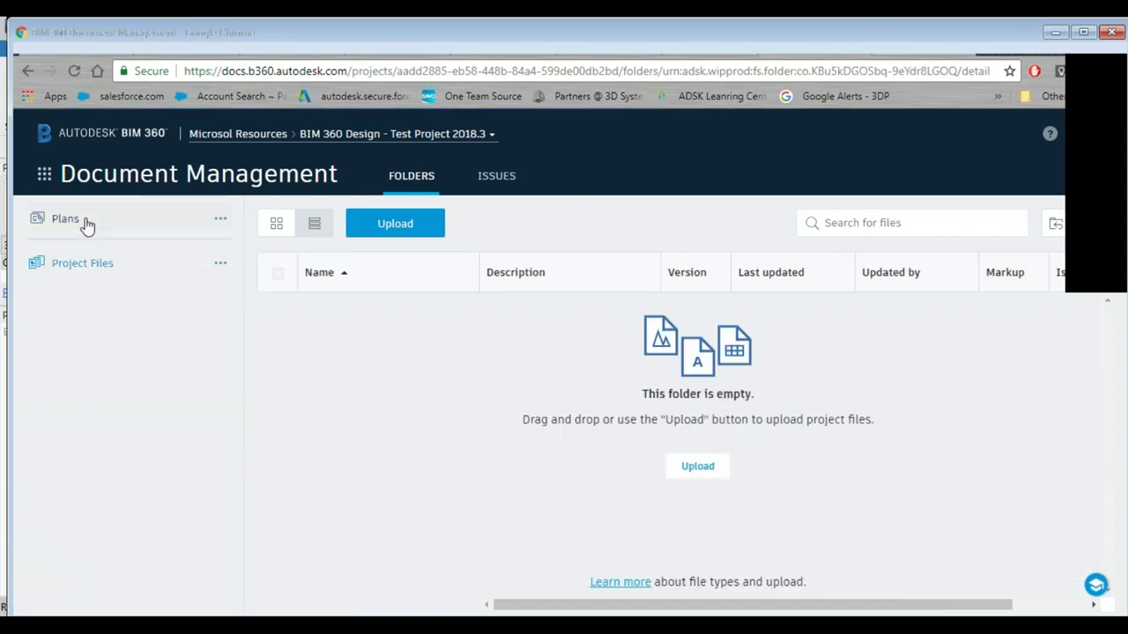
{"action": "left_click", "coordinate": [702, 473]}
{"action": "left_click", "coordinate": [63, 226]}
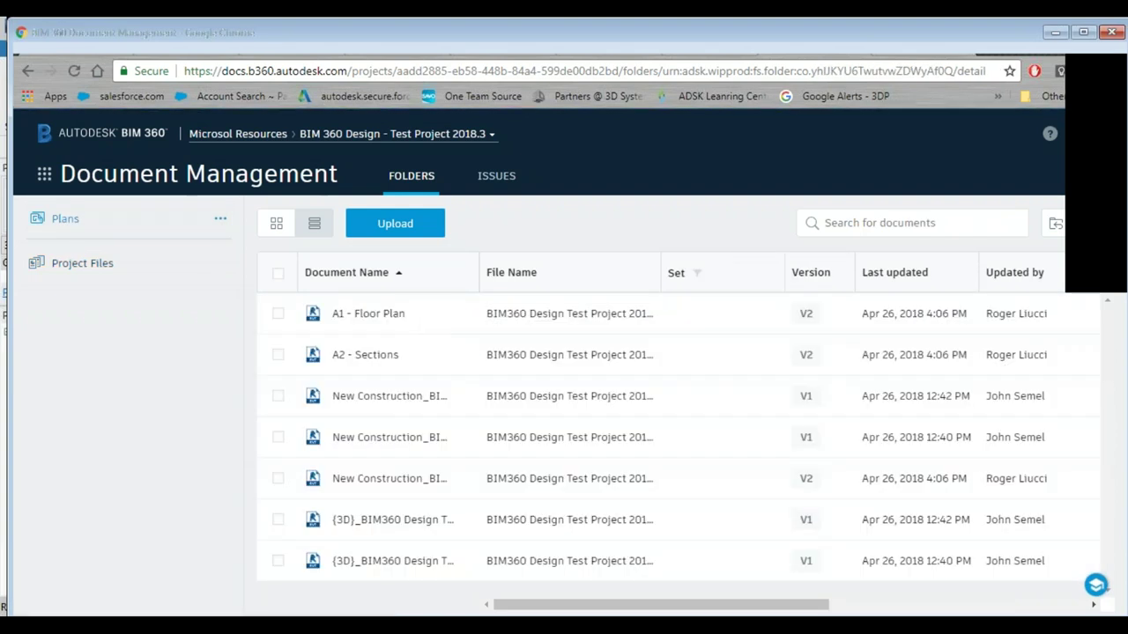
View the A1 - Floor Plan sheet, return to the Plans list and open the Project Files folder.
{"action": "left_click", "coordinate": [368, 313]}
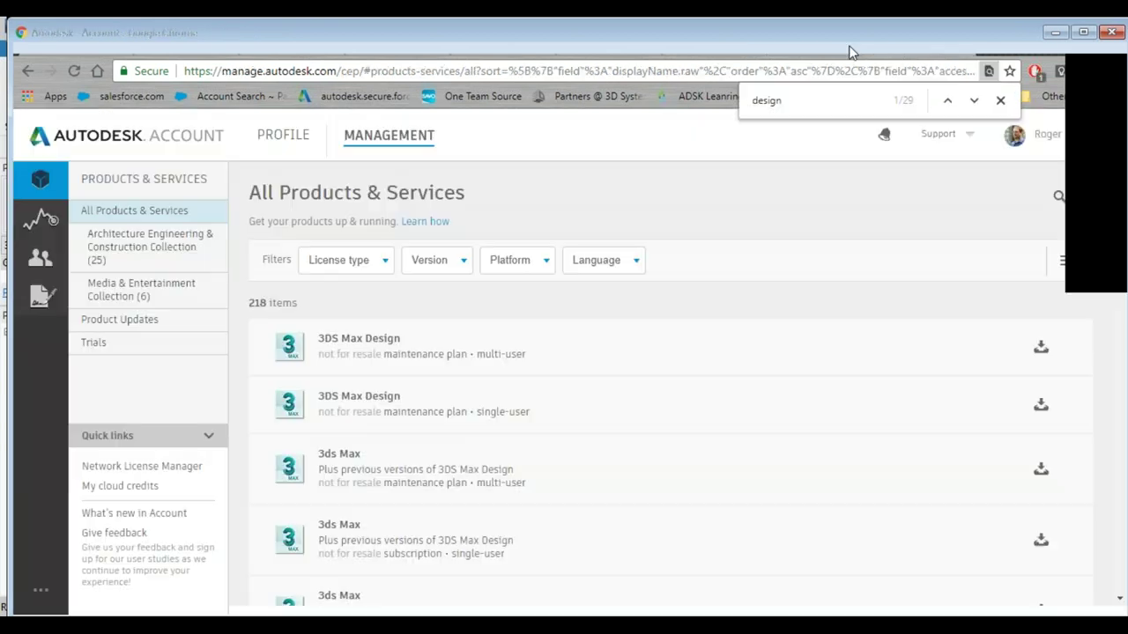
{"action": "left_click", "coordinate": [826, 52]}
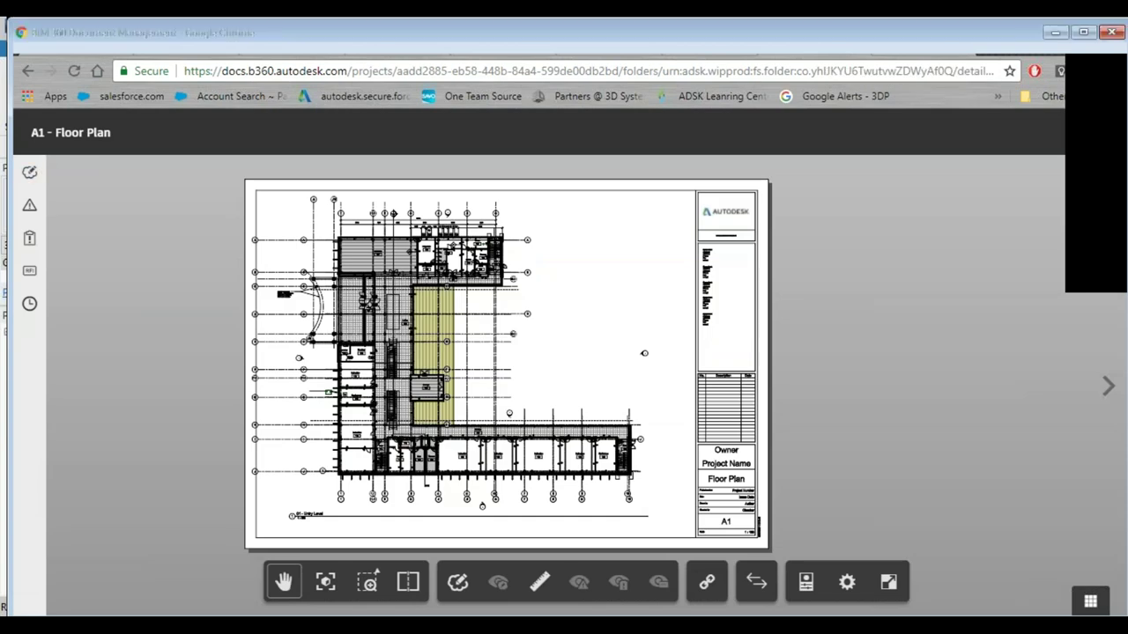
{"action": "left_click", "coordinate": [27, 74]}
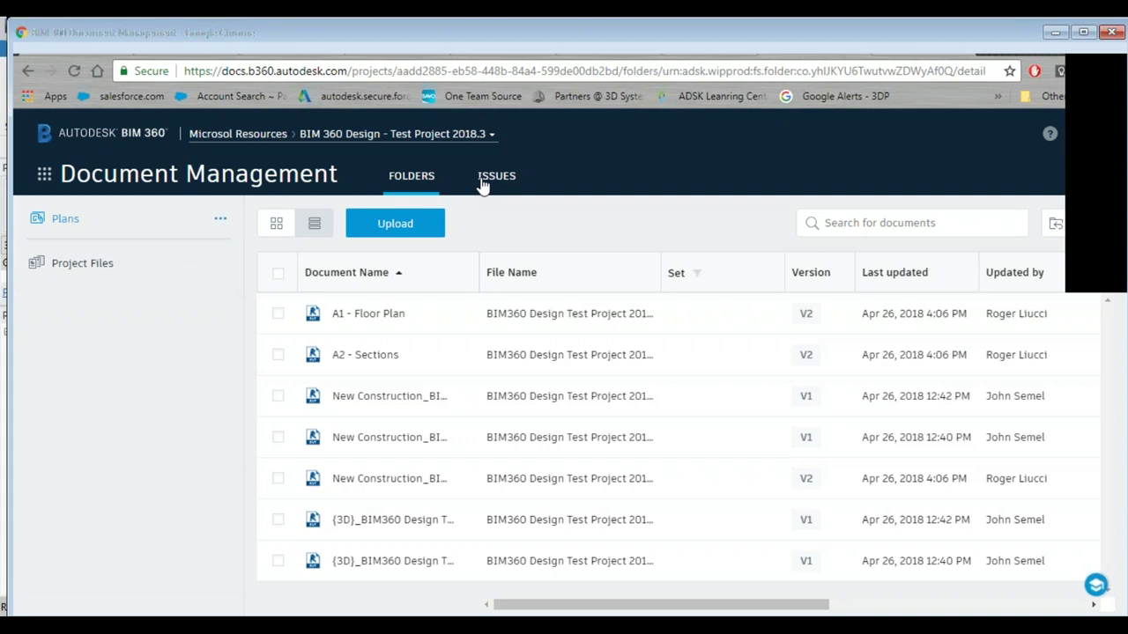
{"action": "left_click", "coordinate": [72, 270]}
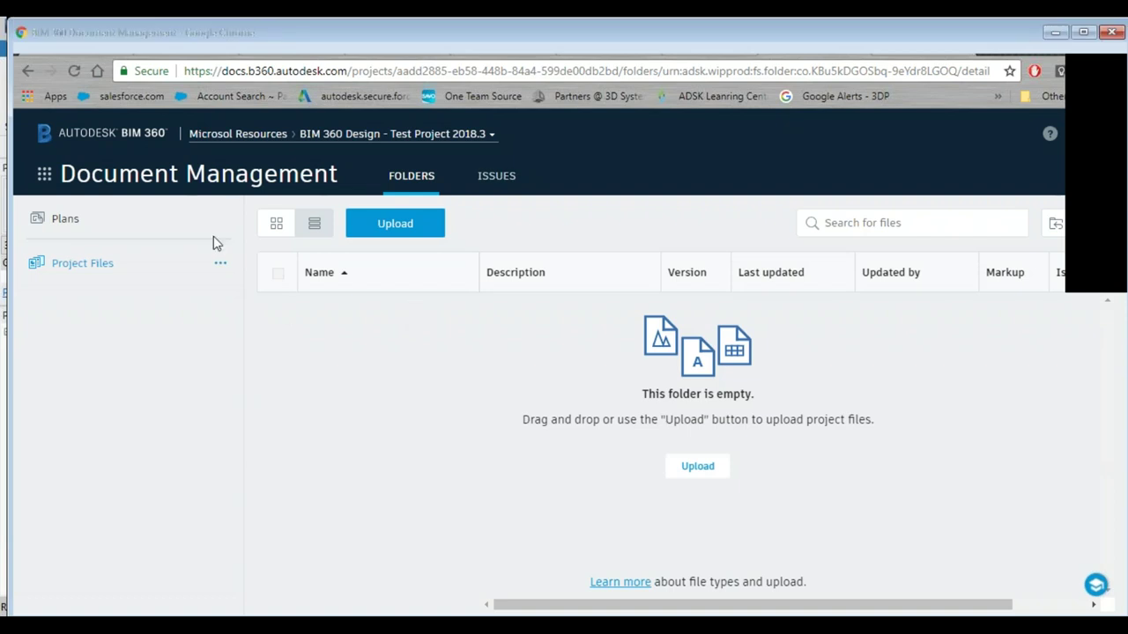
Switch to the BIM360 Demo project, look through its Models, Project Files and Plans folders, and check the project list.
{"action": "left_click", "coordinate": [491, 139]}
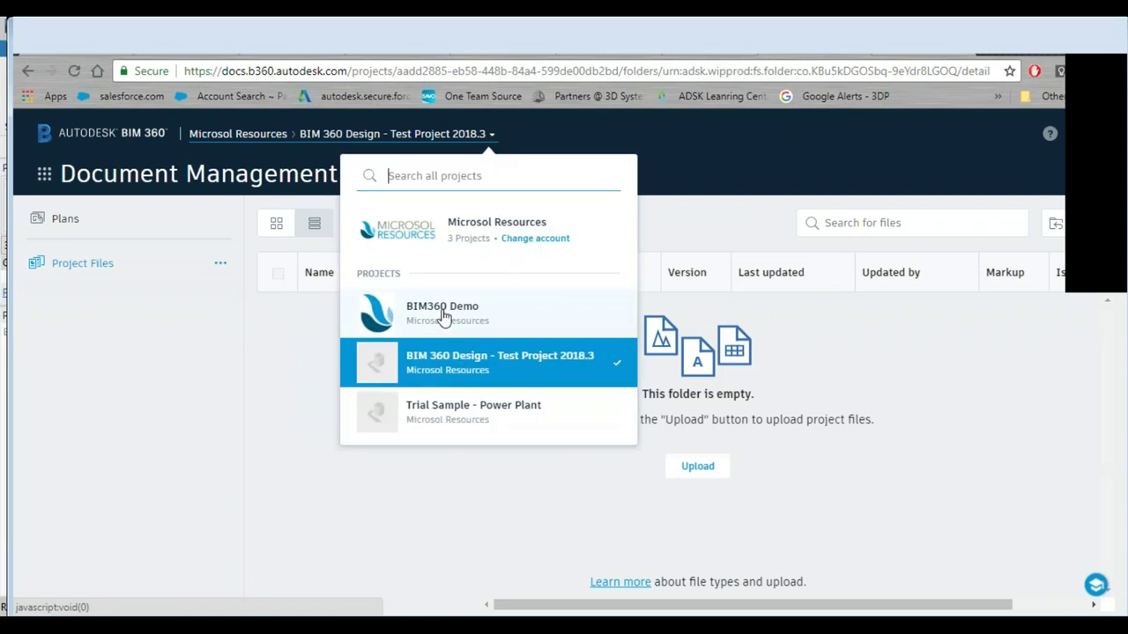
{"action": "left_click", "coordinate": [445, 315]}
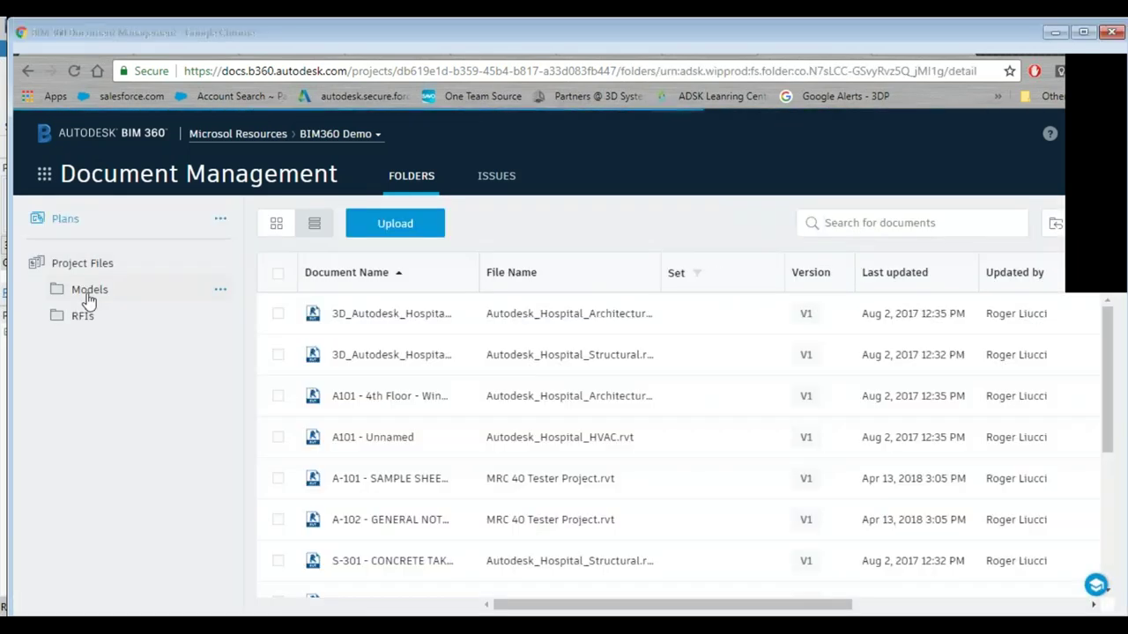
{"action": "left_click", "coordinate": [89, 294]}
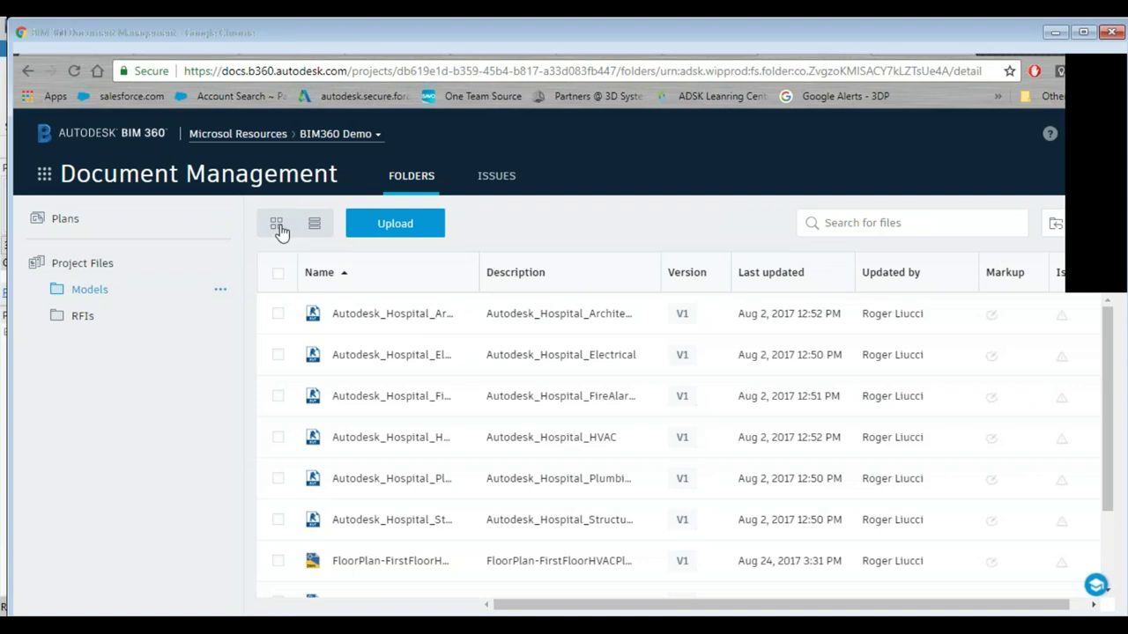
{"action": "left_click", "coordinate": [103, 264]}
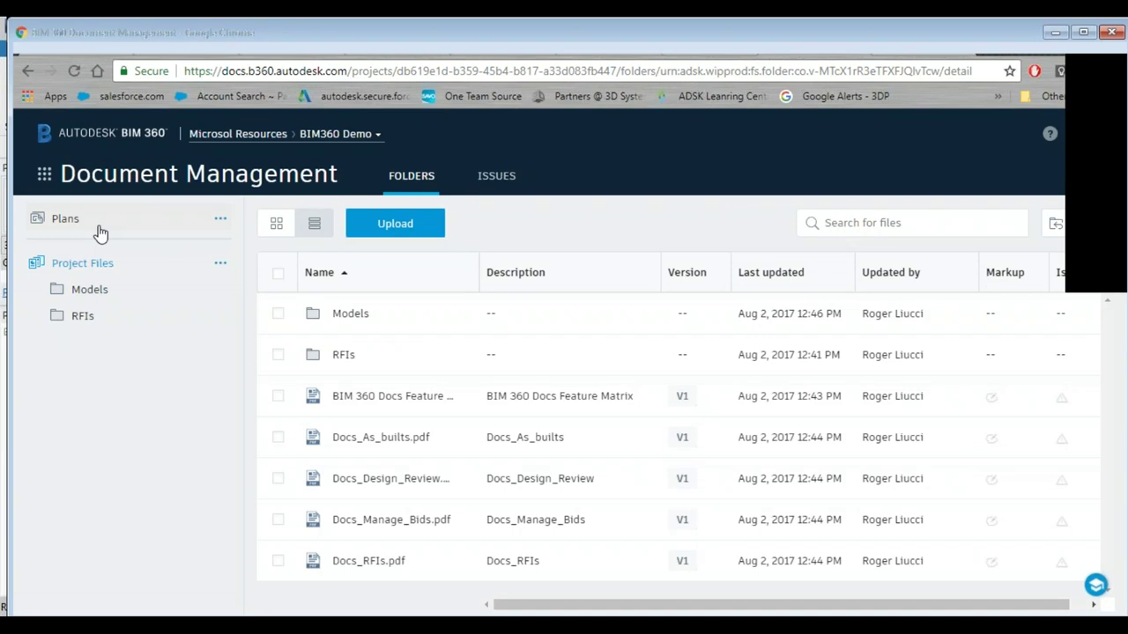
{"action": "left_click", "coordinate": [99, 231]}
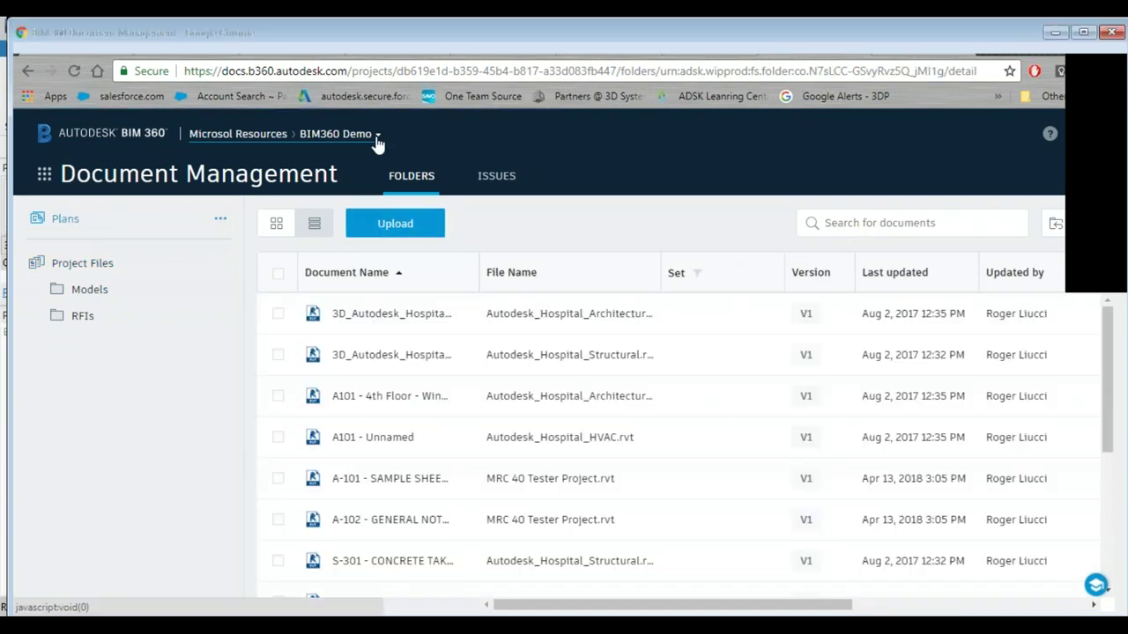
{"action": "left_click", "coordinate": [377, 137]}
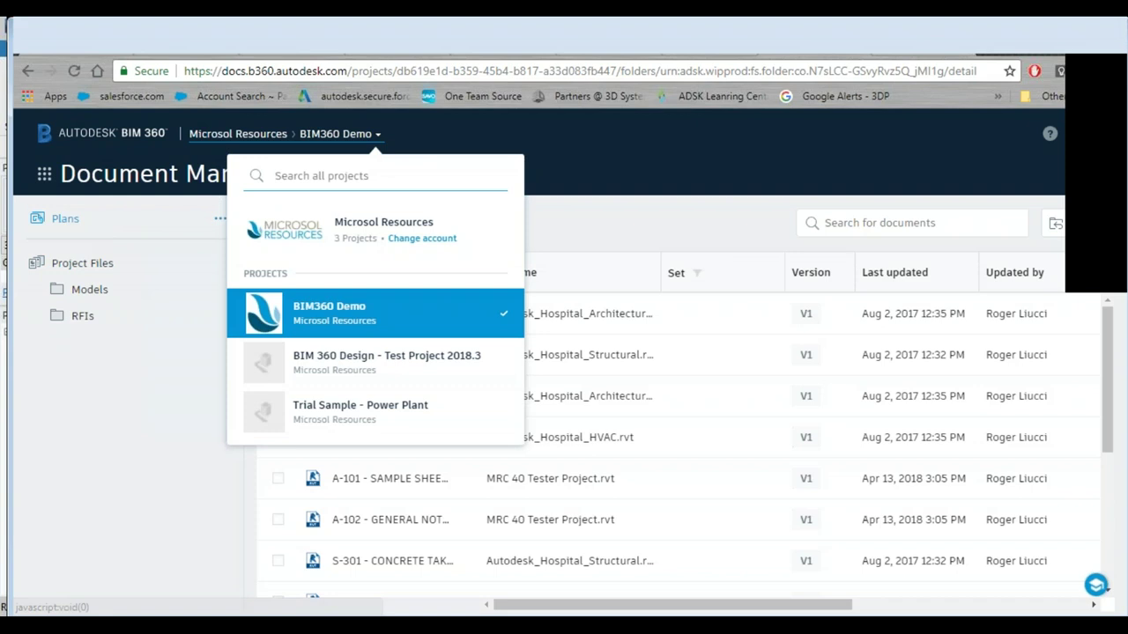
{"action": "left_click", "coordinate": [591, 188]}
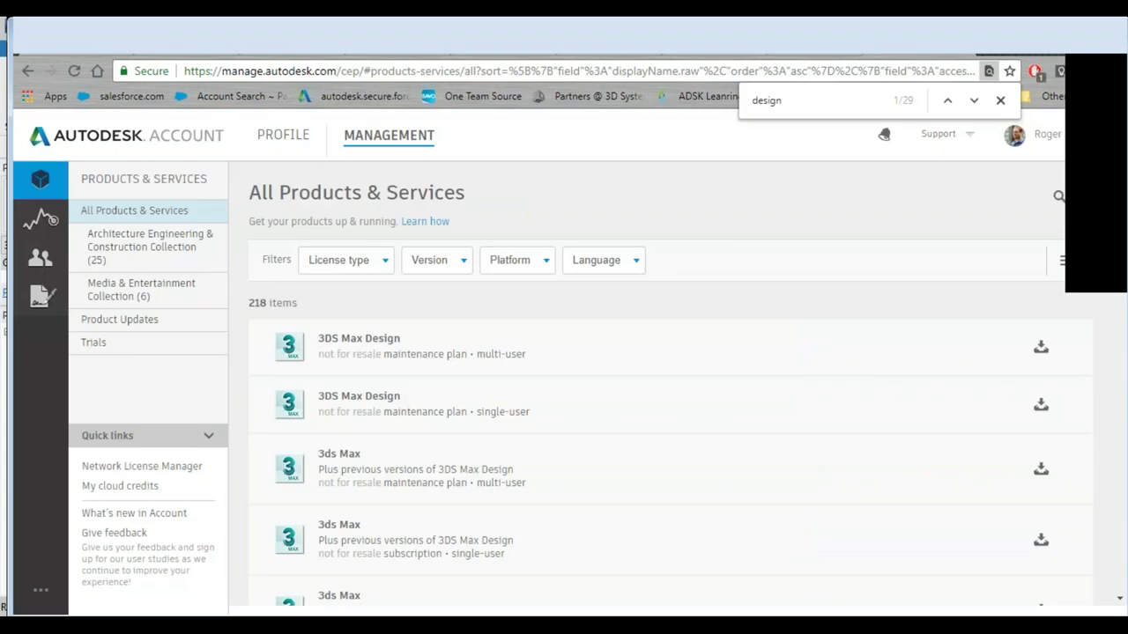
Search Google for "bim 360 design package" and show the image results.
{"action": "key", "text": "ctrl+l"}
{"action": "type", "text": "bim 36"}
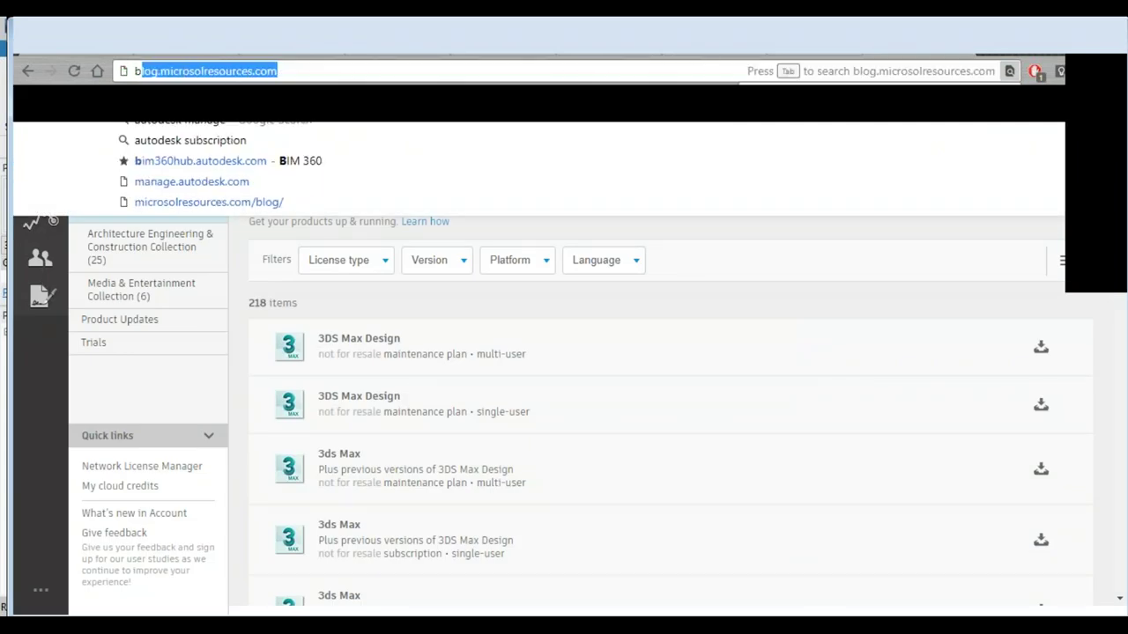
{"action": "type", "text": "0 design p"}
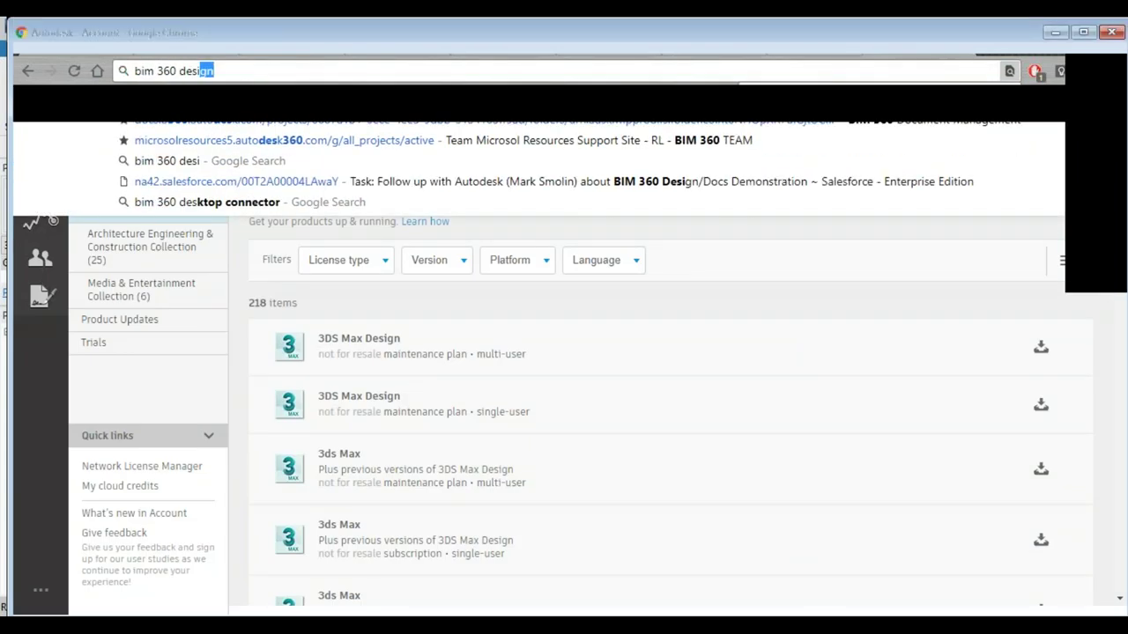
{"action": "type", "text": "acka"}
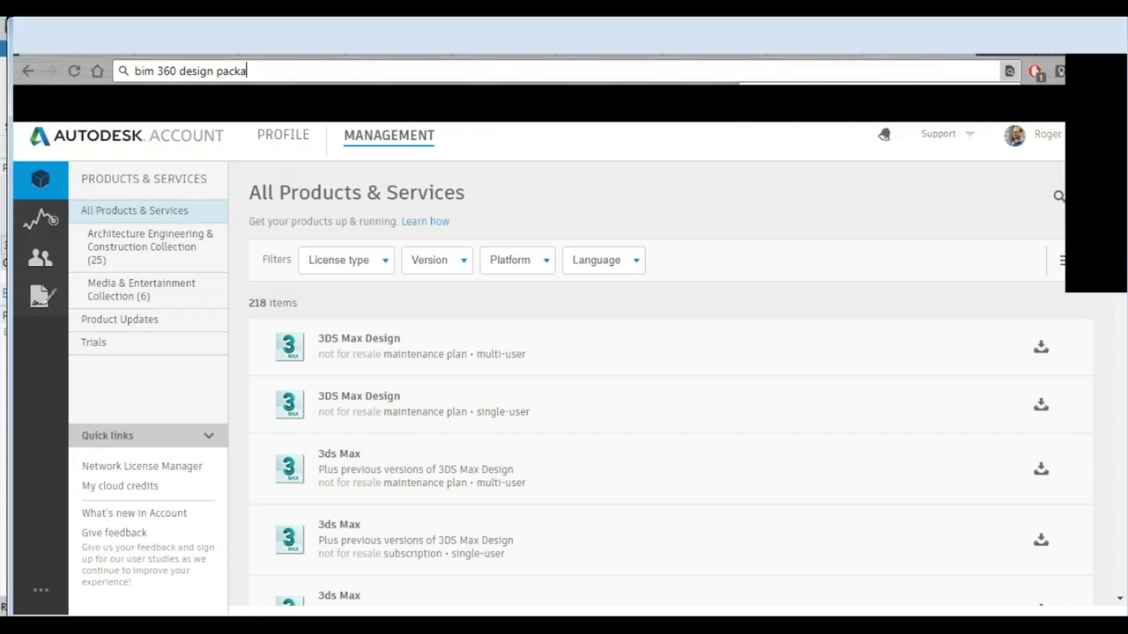
{"action": "type", "text": "ge"}
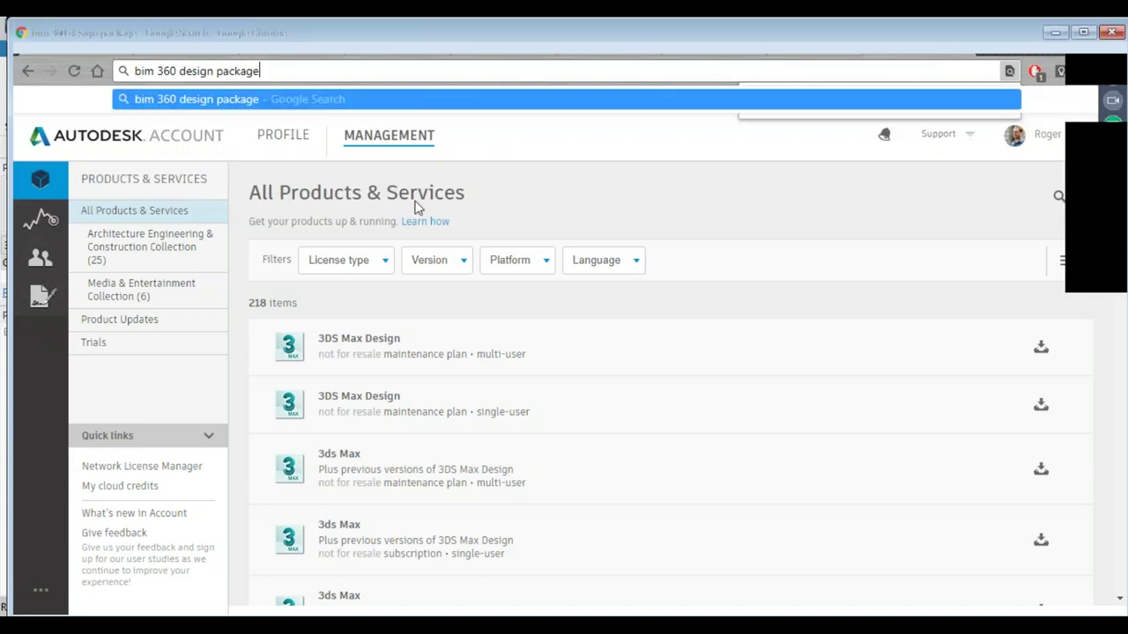
{"action": "key", "text": "Return"}
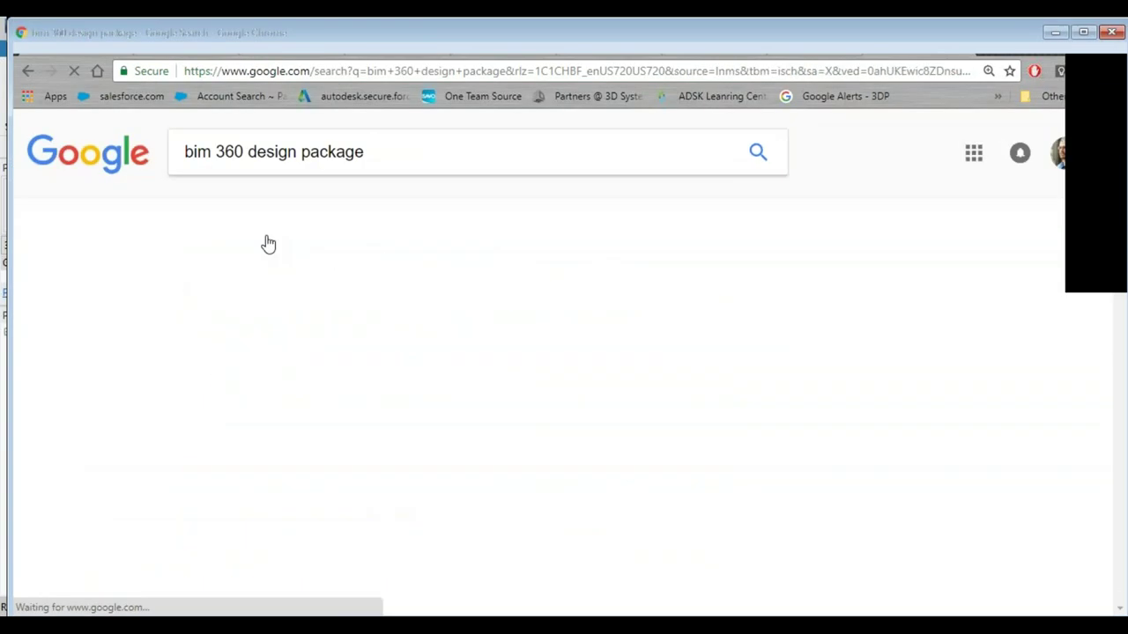
Open the Architosh article on Autodesk introducing BIM 360 Design from the image results and return to the results.
{"action": "scroll", "coordinate": [269, 245], "scroll_direction": "down", "scroll_amount": 4}
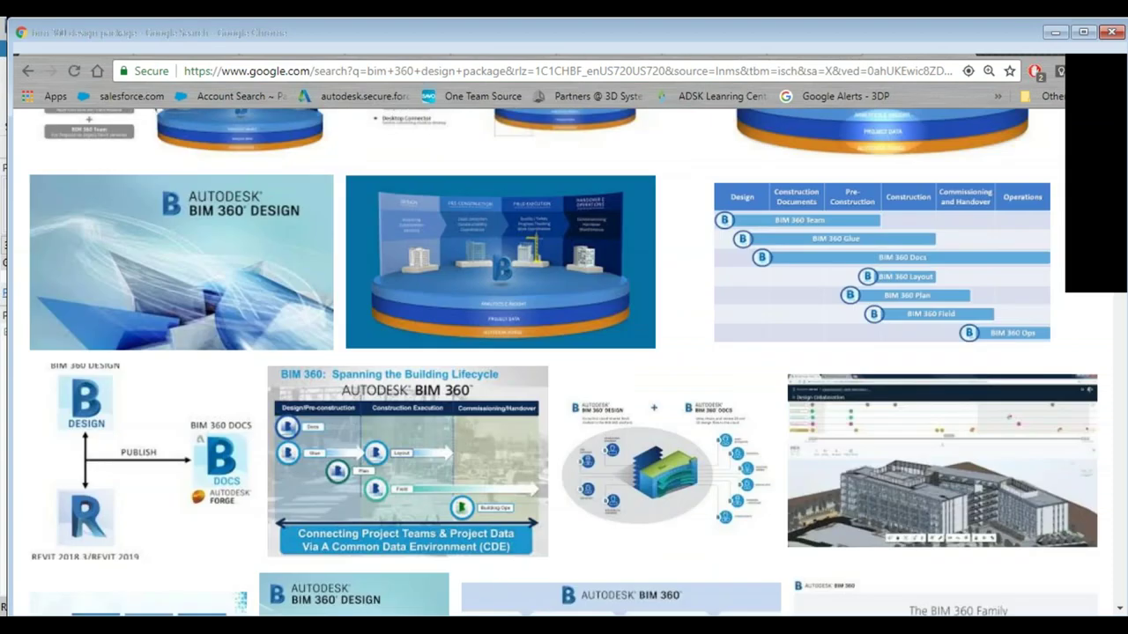
{"action": "scroll", "coordinate": [405, 379], "scroll_direction": "down", "scroll_amount": 1}
{"action": "scroll", "coordinate": [405, 379], "scroll_direction": "down", "scroll_amount": 5}
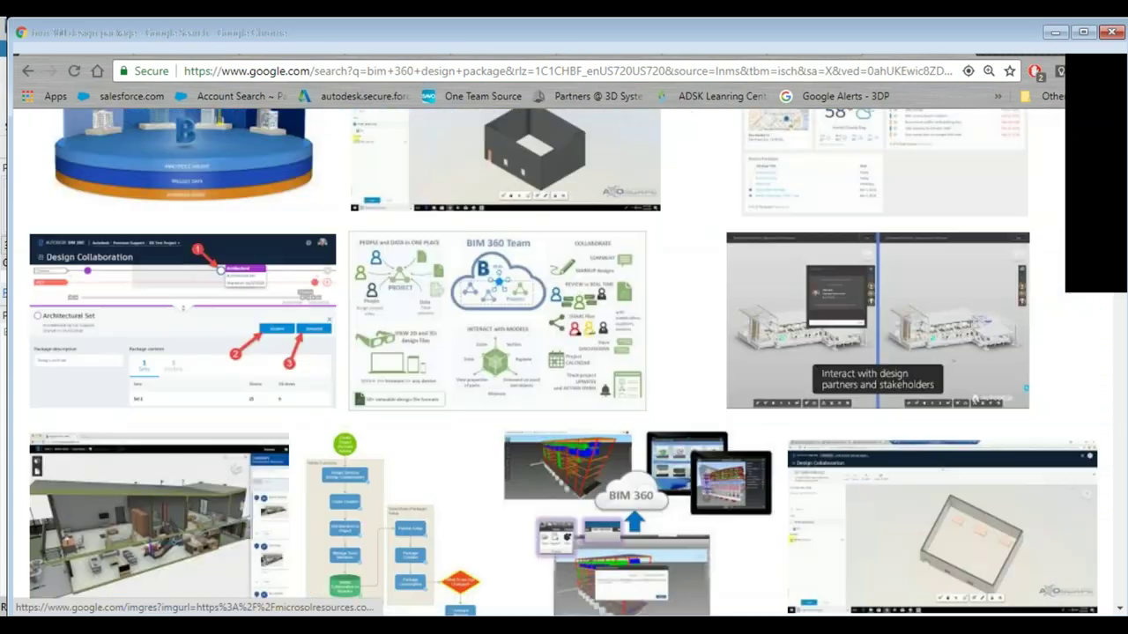
{"action": "scroll", "coordinate": [405, 379], "scroll_direction": "down", "scroll_amount": 3}
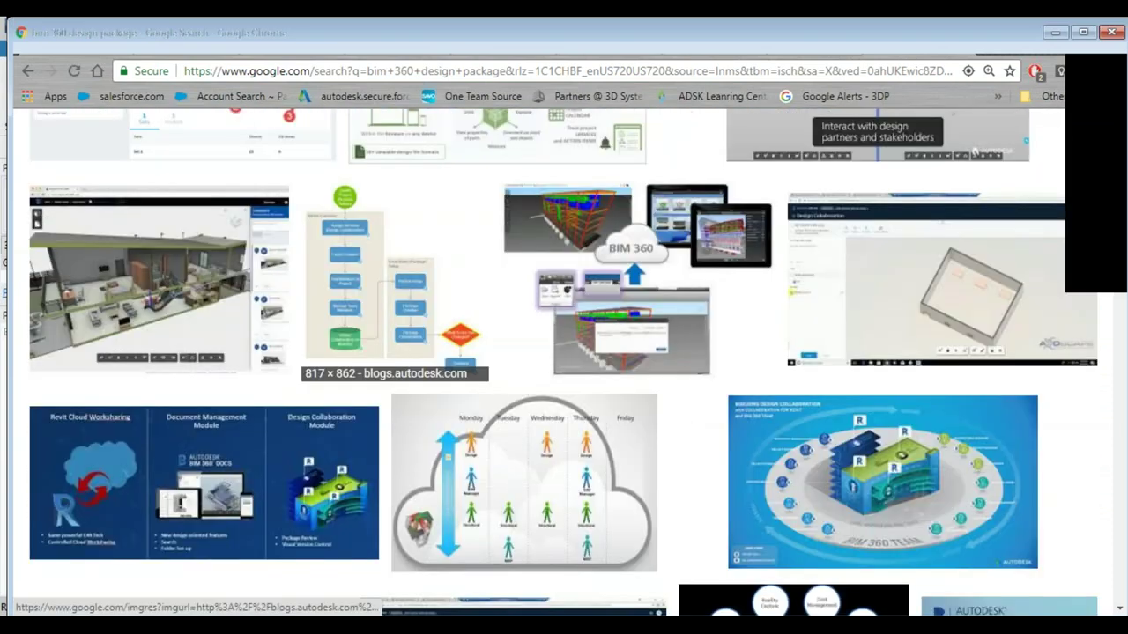
{"action": "scroll", "coordinate": [322, 370], "scroll_direction": "down", "scroll_amount": 4}
{"action": "left_click", "coordinate": [322, 370]}
{"action": "left_click", "coordinate": [322, 370]}
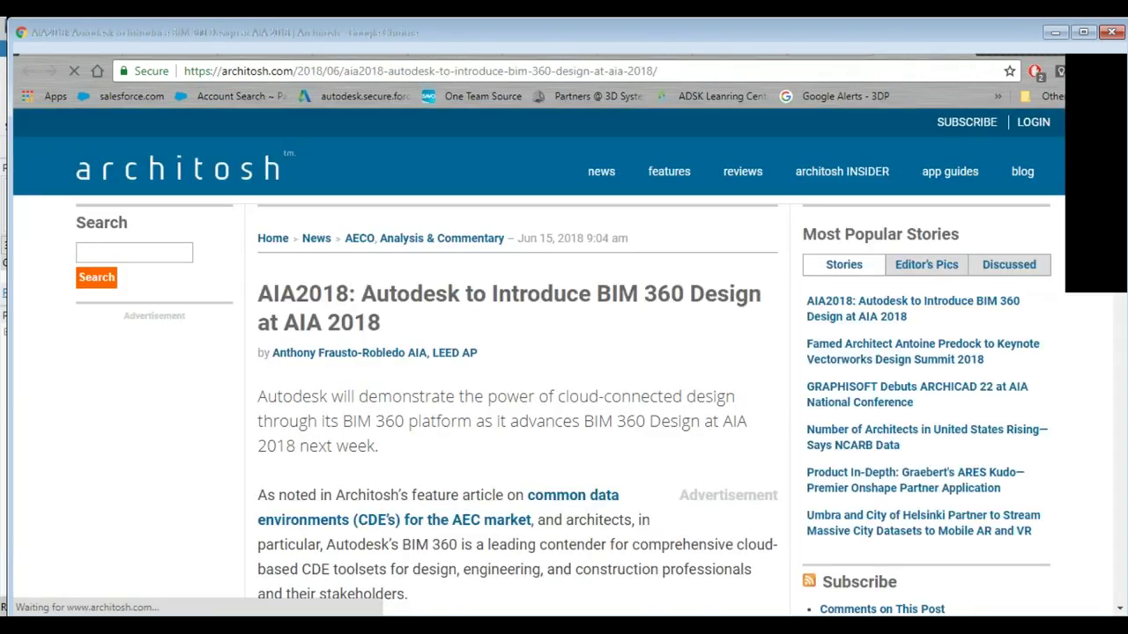
{"action": "left_click", "coordinate": [831, 46]}
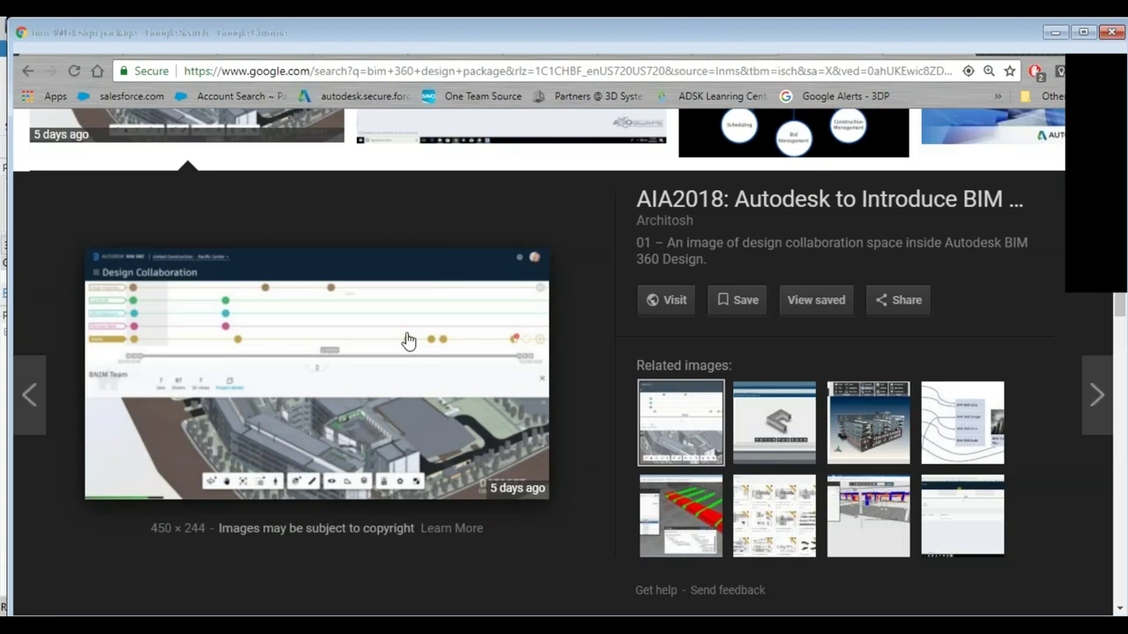
Open the Architosh Design Collaboration timeline image by itself and enlarge it.
{"action": "right_click", "coordinate": [408, 341]}
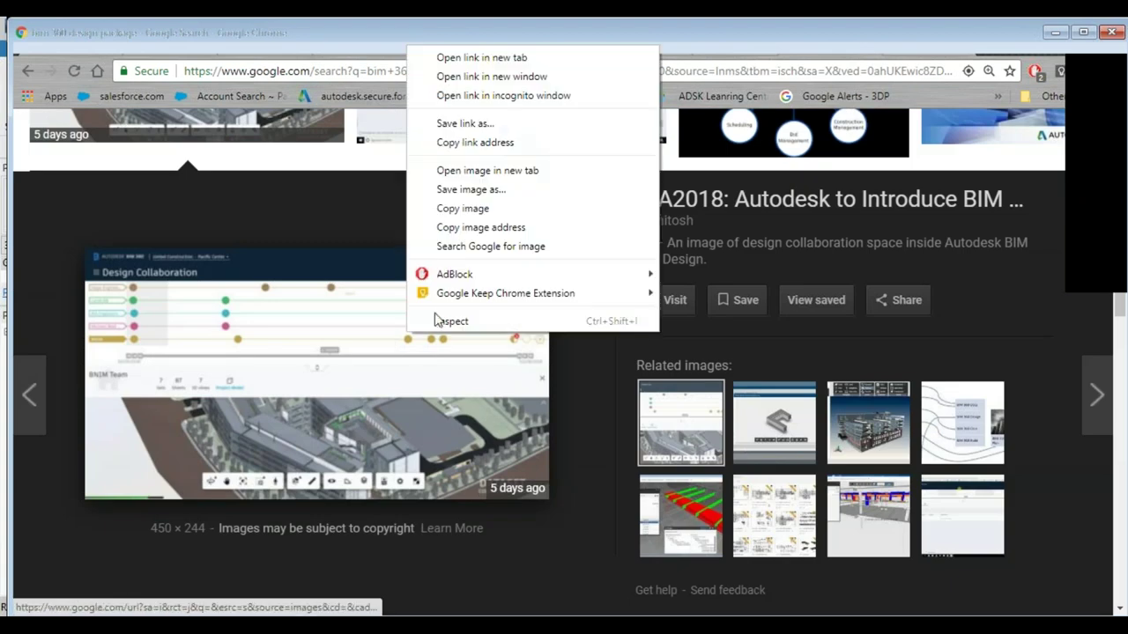
{"action": "left_click", "coordinate": [502, 59]}
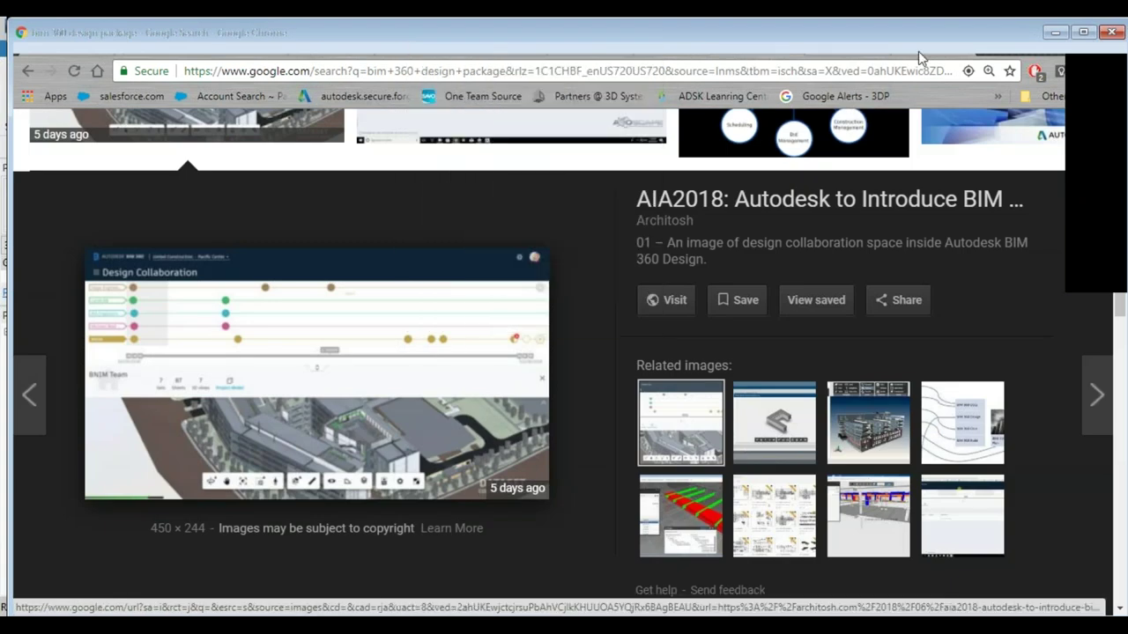
{"action": "left_click", "coordinate": [639, 296]}
{"action": "scroll", "coordinate": [575, 345], "scroll_direction": "up", "scroll_amount": 5, "text": "ctrl"}
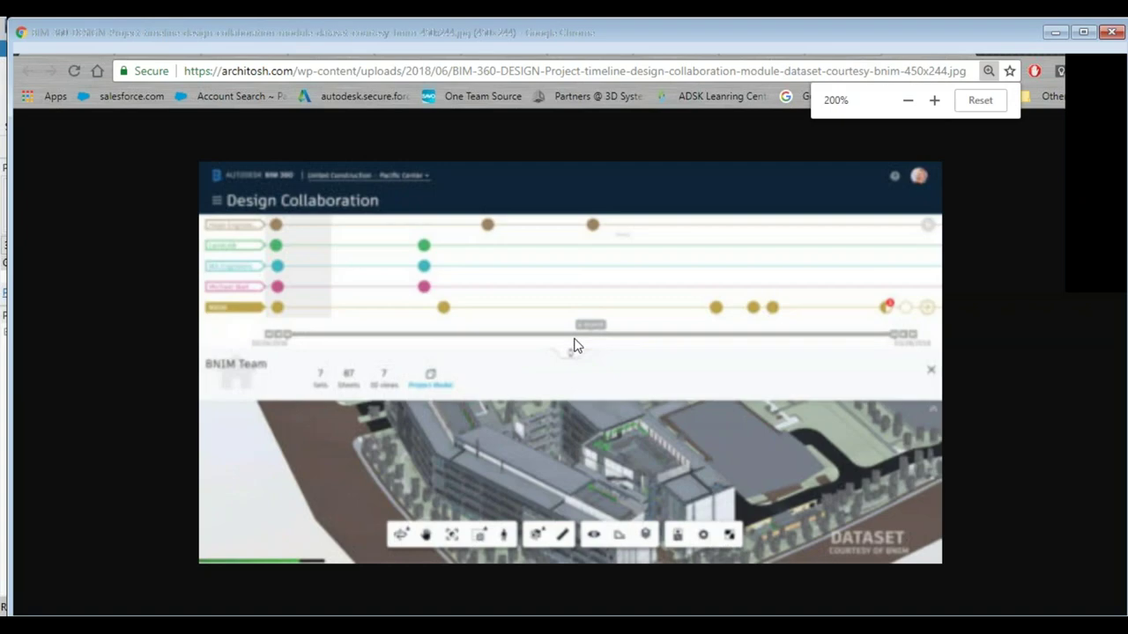
{"action": "scroll", "coordinate": [574, 345], "scroll_direction": "up", "scroll_amount": 1, "text": "ctrl"}
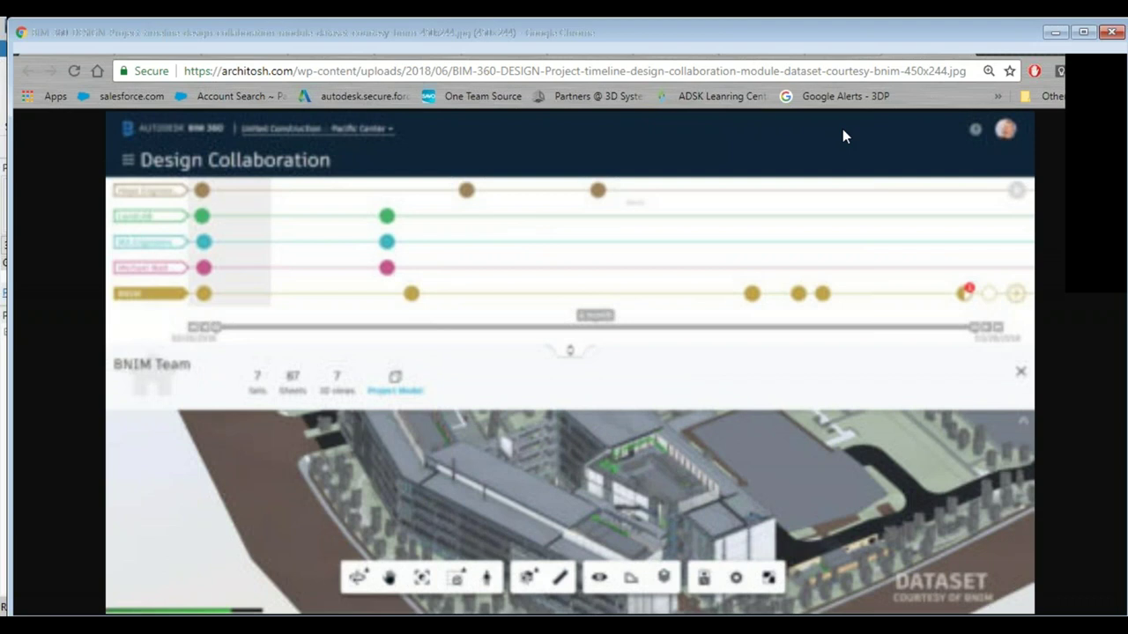
Examine the remaining Google image results for BIM 360 Design diagrams and Design Collaboration screenshots.
{"action": "left_click", "coordinate": [745, 41]}
{"action": "scroll", "coordinate": [569, 232], "scroll_direction": "up", "scroll_amount": 5}
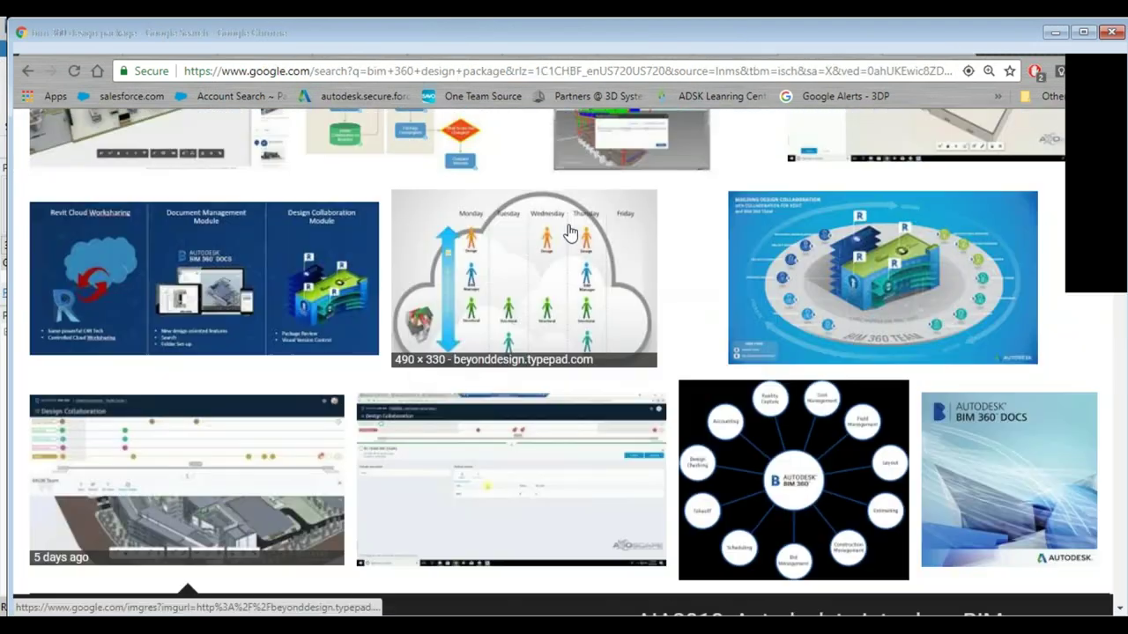
{"action": "scroll", "coordinate": [569, 233], "scroll_direction": "up", "scroll_amount": 3}
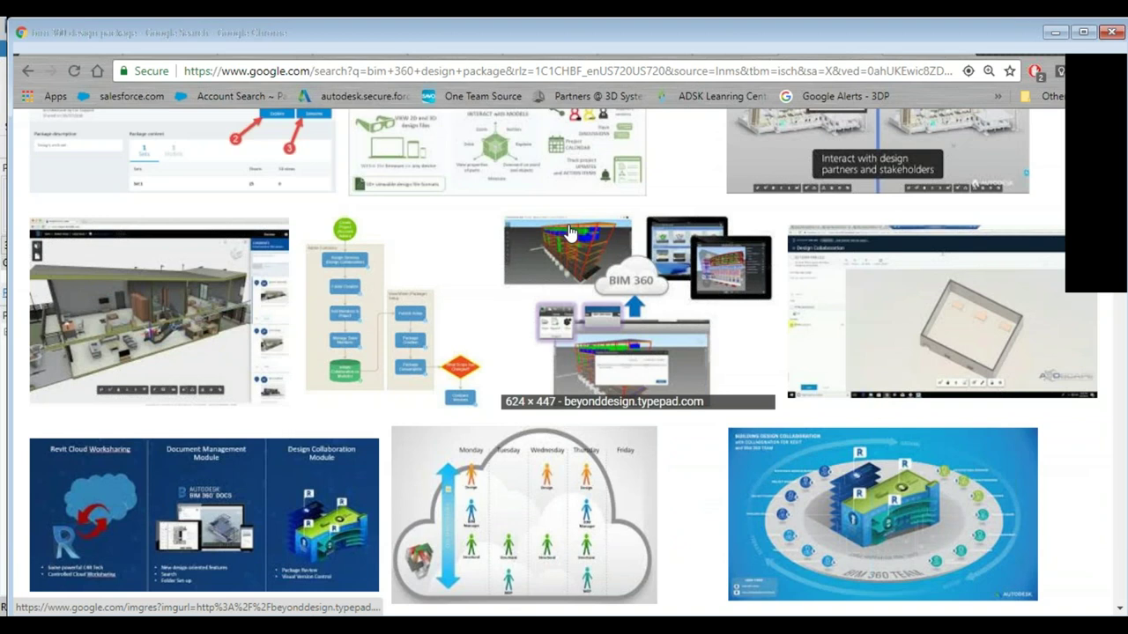
{"action": "scroll", "coordinate": [569, 233], "scroll_direction": "down", "scroll_amount": 1}
{"action": "scroll", "coordinate": [569, 233], "scroll_direction": "up", "scroll_amount": 7}
{"action": "scroll", "coordinate": [569, 233], "scroll_direction": "down", "scroll_amount": 9}
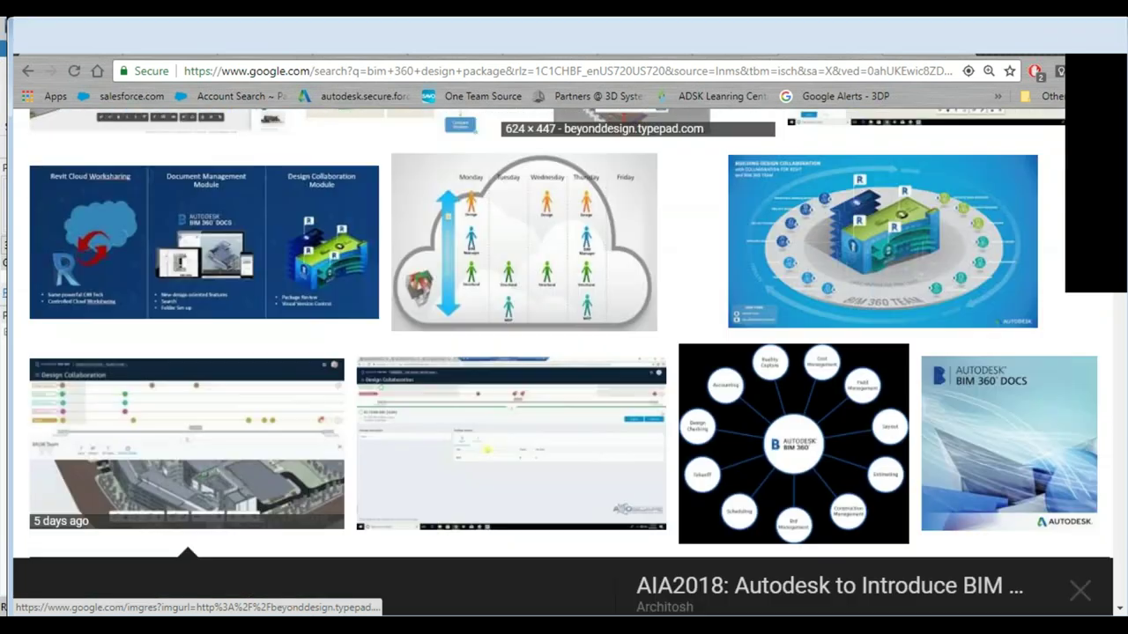
{"action": "scroll", "coordinate": [554, 308], "scroll_direction": "down", "scroll_amount": 2}
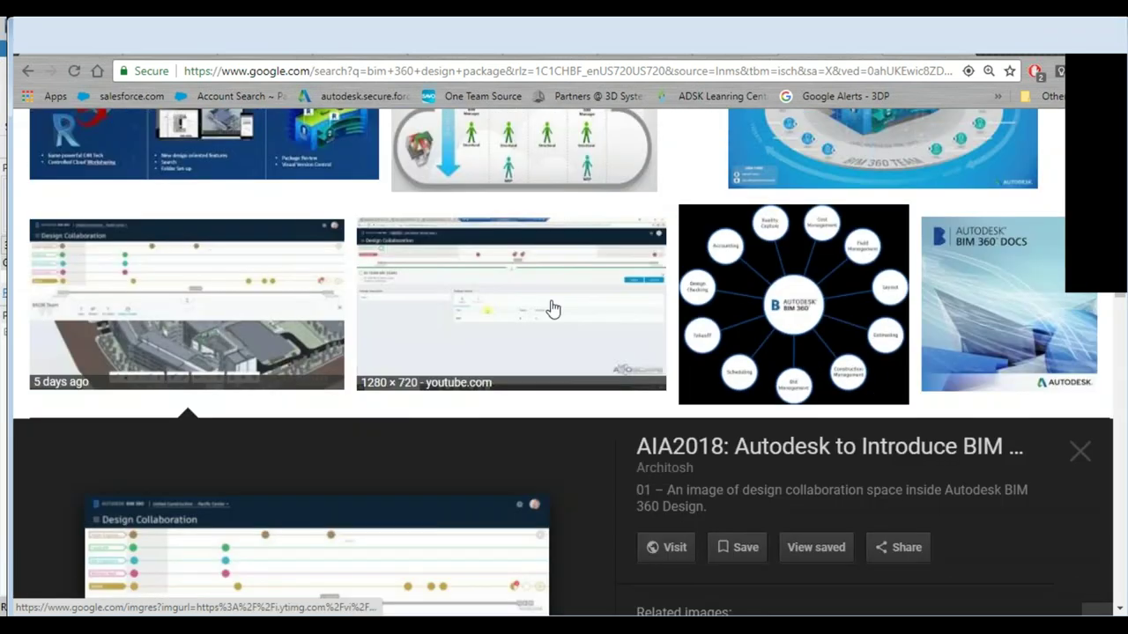
{"action": "scroll", "coordinate": [553, 308], "scroll_direction": "down", "scroll_amount": 2}
{"action": "scroll", "coordinate": [553, 308], "scroll_direction": "down", "scroll_amount": 3}
{"action": "scroll", "coordinate": [553, 308], "scroll_direction": "down", "scroll_amount": 4}
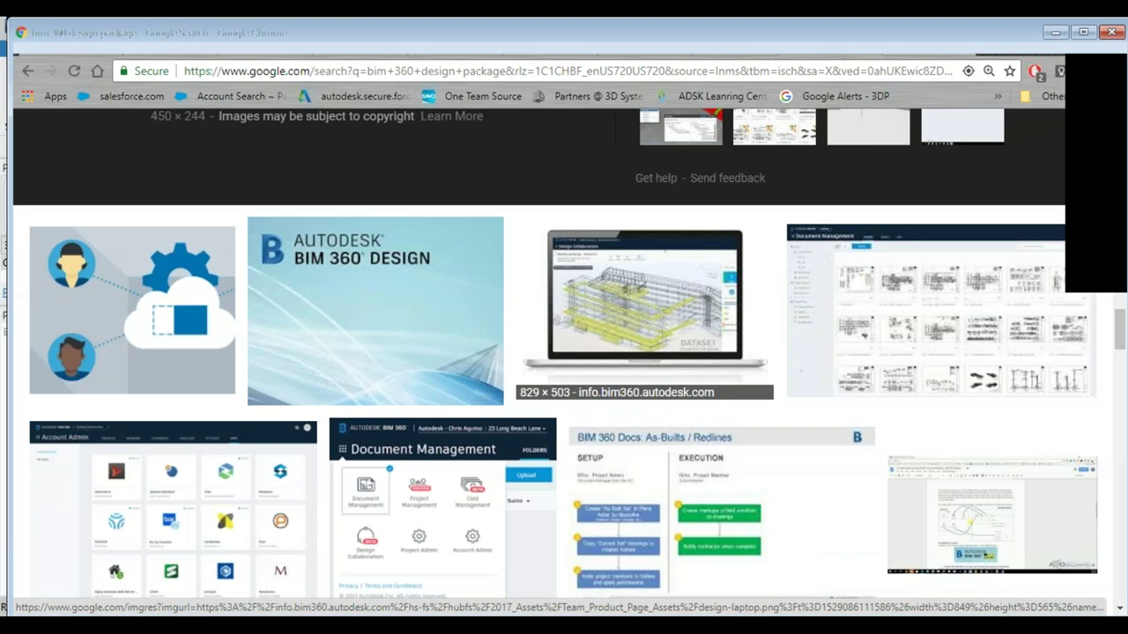
{"action": "scroll", "coordinate": [553, 308], "scroll_direction": "down", "scroll_amount": 2}
{"action": "scroll", "coordinate": [621, 280], "scroll_direction": "down", "scroll_amount": 6}
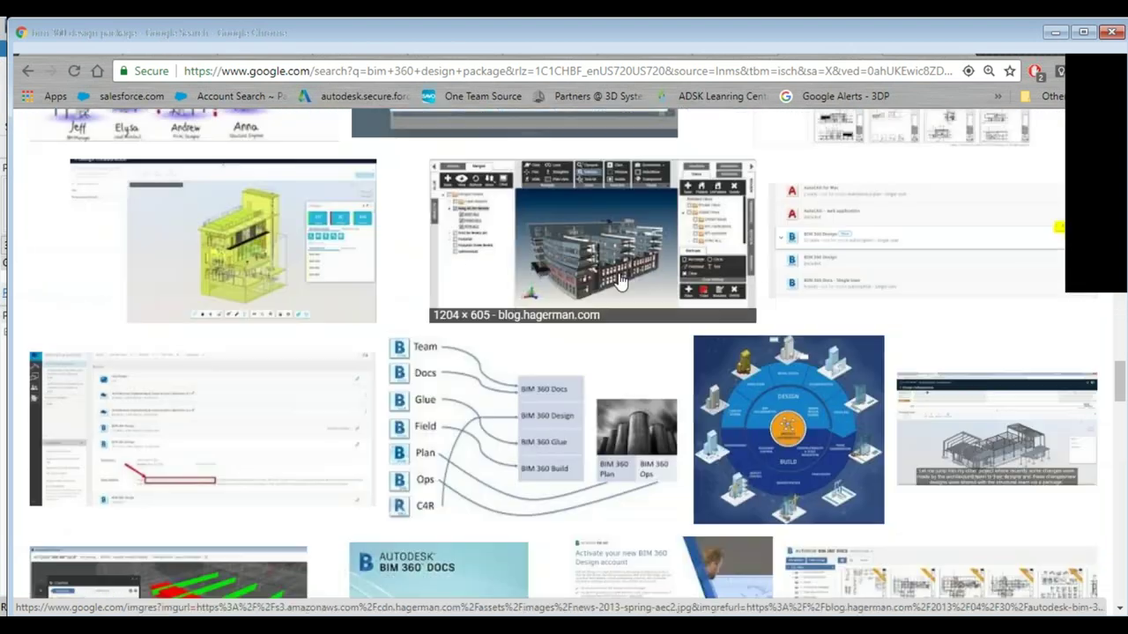
{"action": "scroll", "coordinate": [621, 280], "scroll_direction": "down", "scroll_amount": 3}
{"action": "scroll", "coordinate": [618, 284], "scroll_direction": "down", "scroll_amount": 6}
{"action": "scroll", "coordinate": [618, 283], "scroll_direction": "up", "scroll_amount": 2}
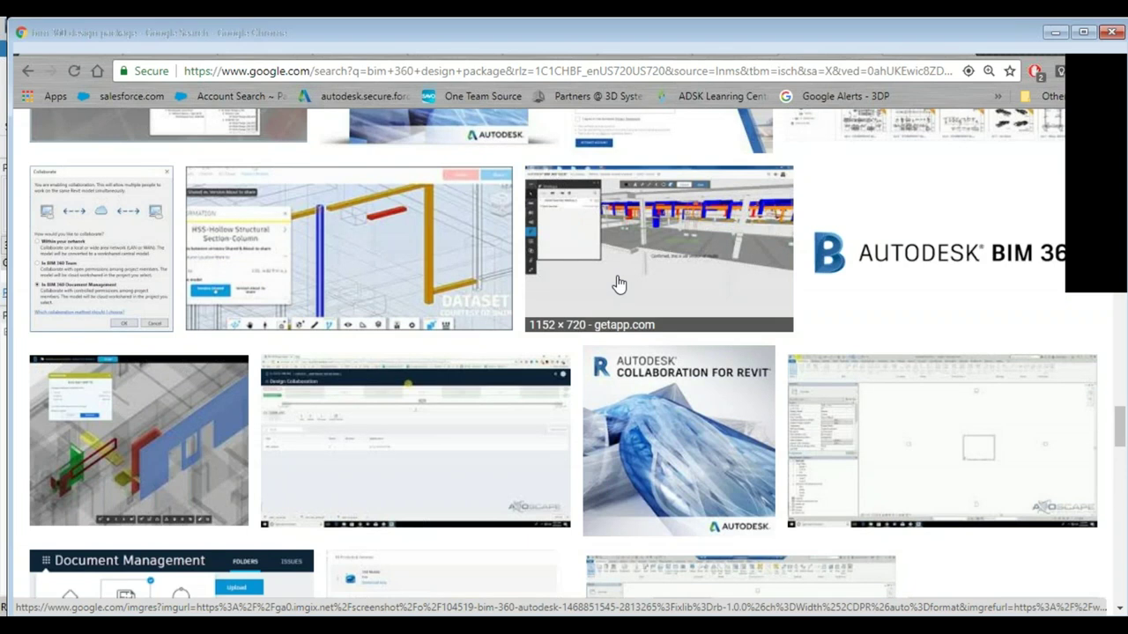
Return to the enlarged Design Collaboration image and switch to the PowerPoint slide show with the Revit 2019 Items Removed slide.
{"action": "left_click", "coordinate": [627, 75]}
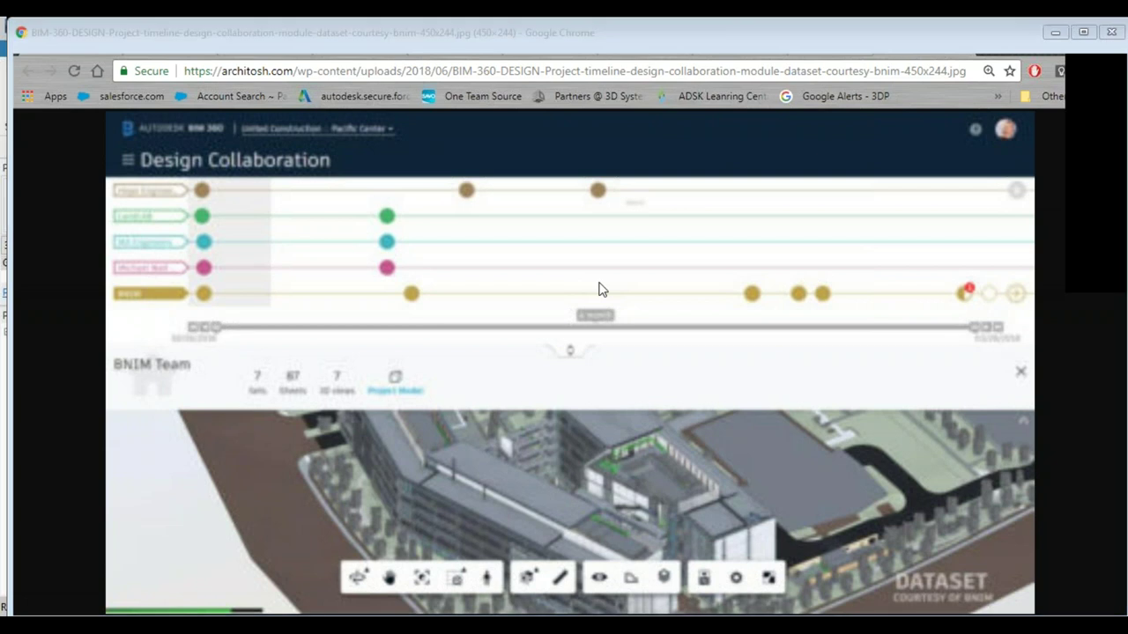
{"action": "key", "text": "alt+Tab"}
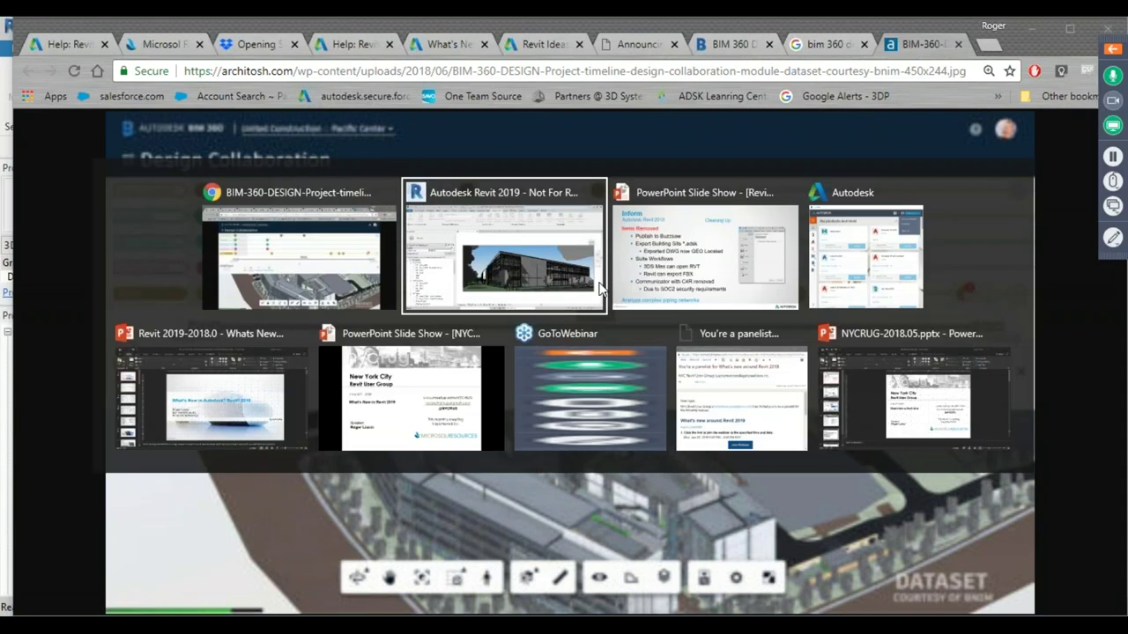
{"action": "key", "text": "alt+Tab"}
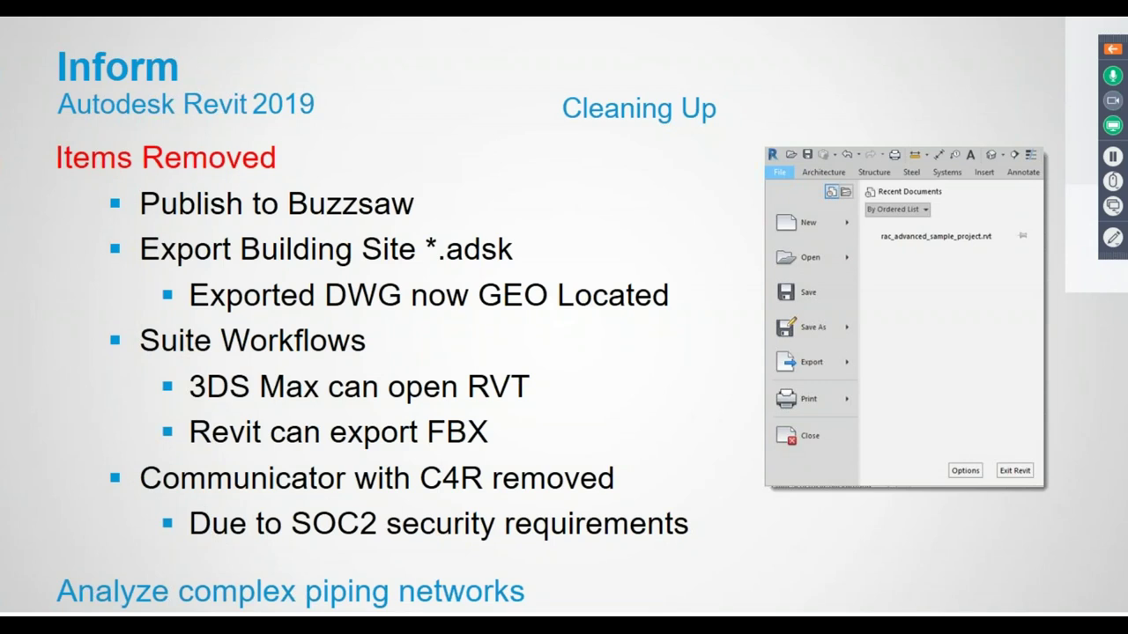